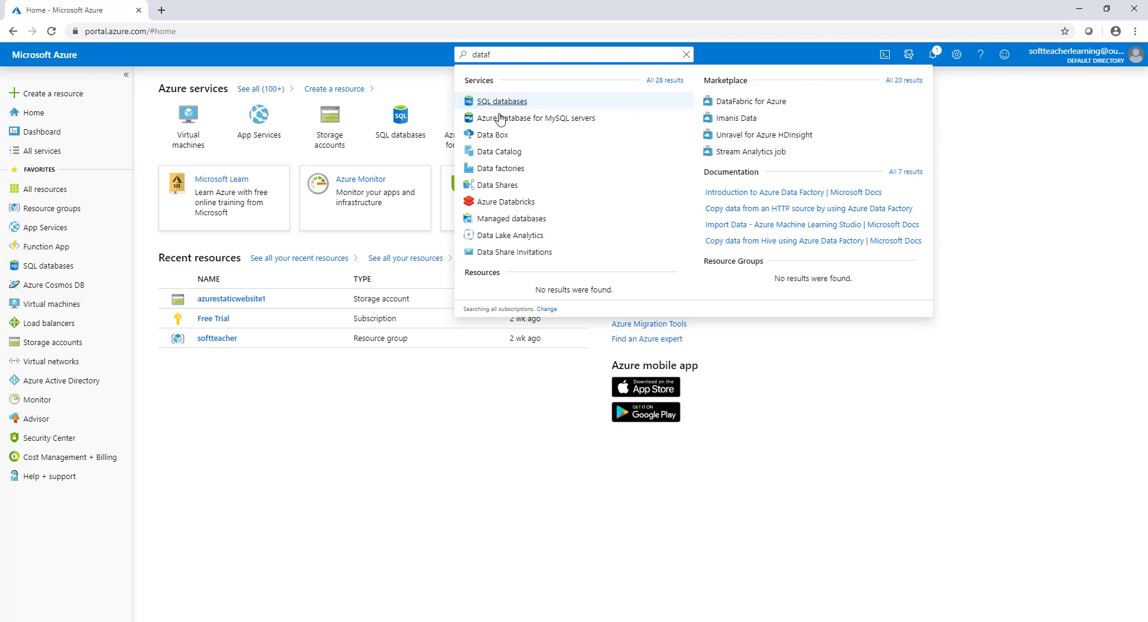
Open the Data factories service and start a new data factory named softteacherdatafactory.
{"action": "left_click", "coordinate": [508, 172]}
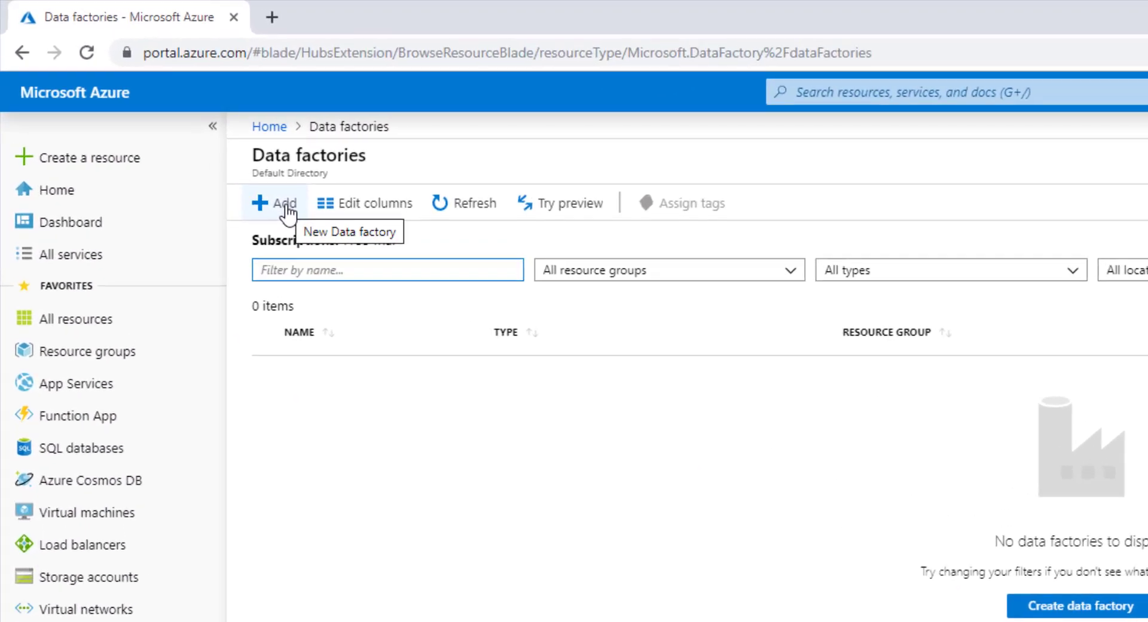
{"action": "left_click", "coordinate": [287, 207]}
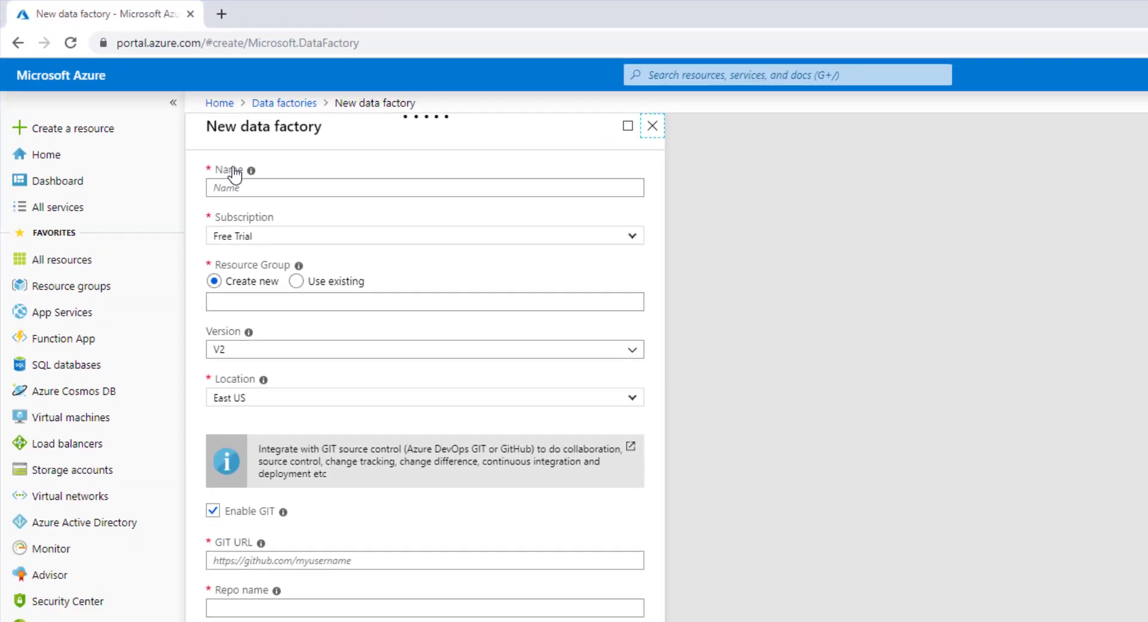
{"action": "left_click", "coordinate": [313, 246]}
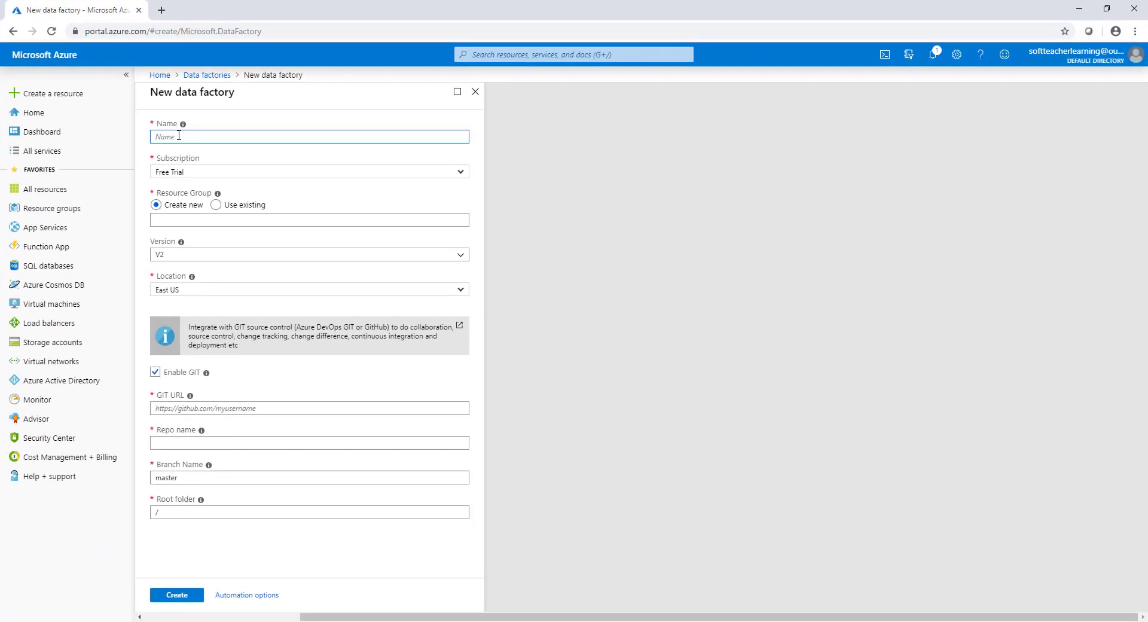
{"action": "type", "text": "sof"}
{"action": "type", "text": "ttea"}
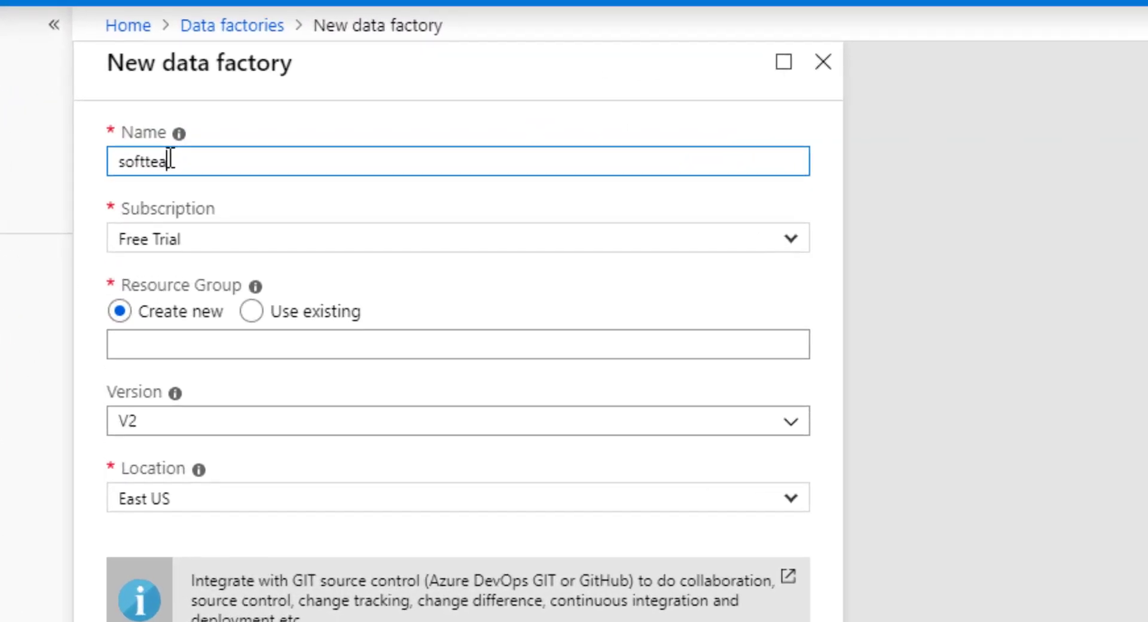
{"action": "type", "text": "cher"}
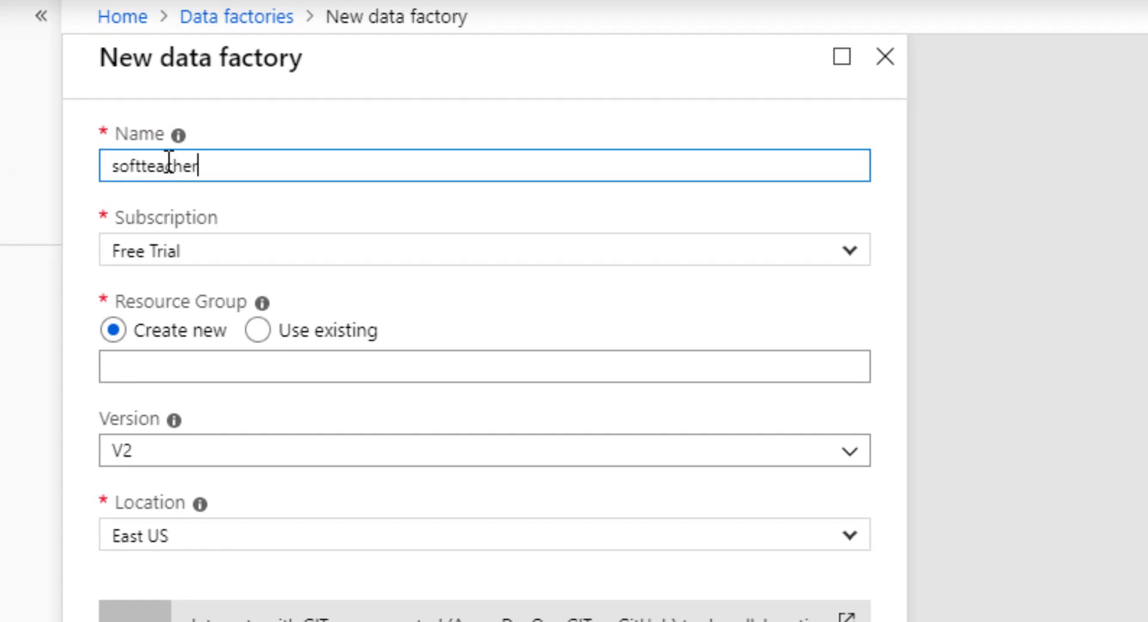
{"action": "type", "text": "datafac"}
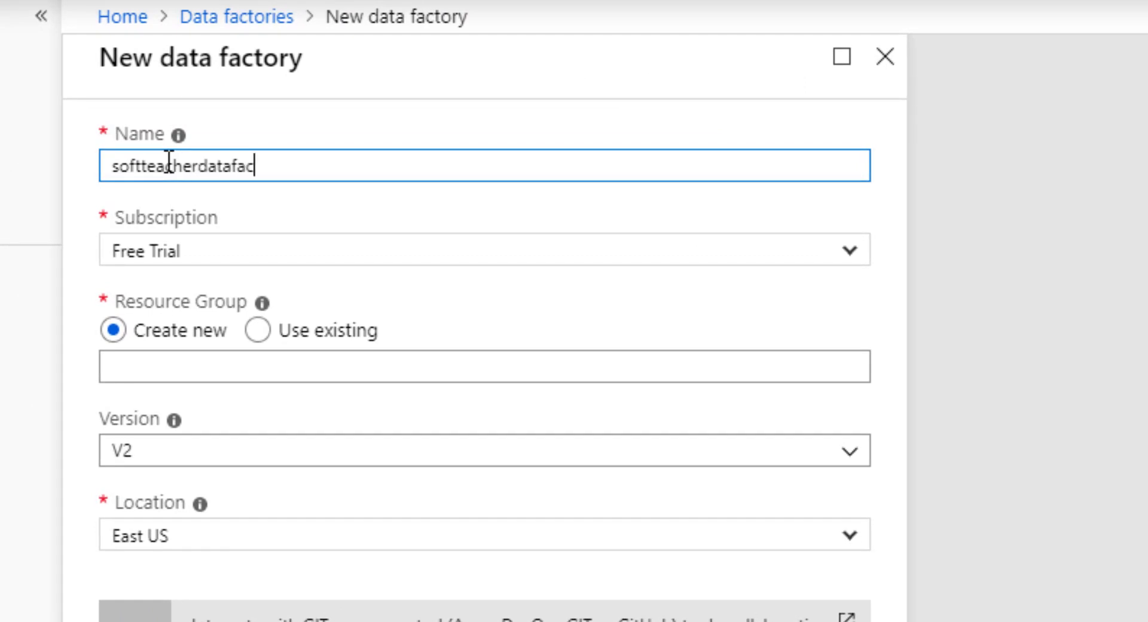
{"action": "type", "text": "tory"}
Create the data factory in the Free Trial subscription and the existing softteacher resource group, with GIT disabled.
{"action": "left_click", "coordinate": [847, 265]}
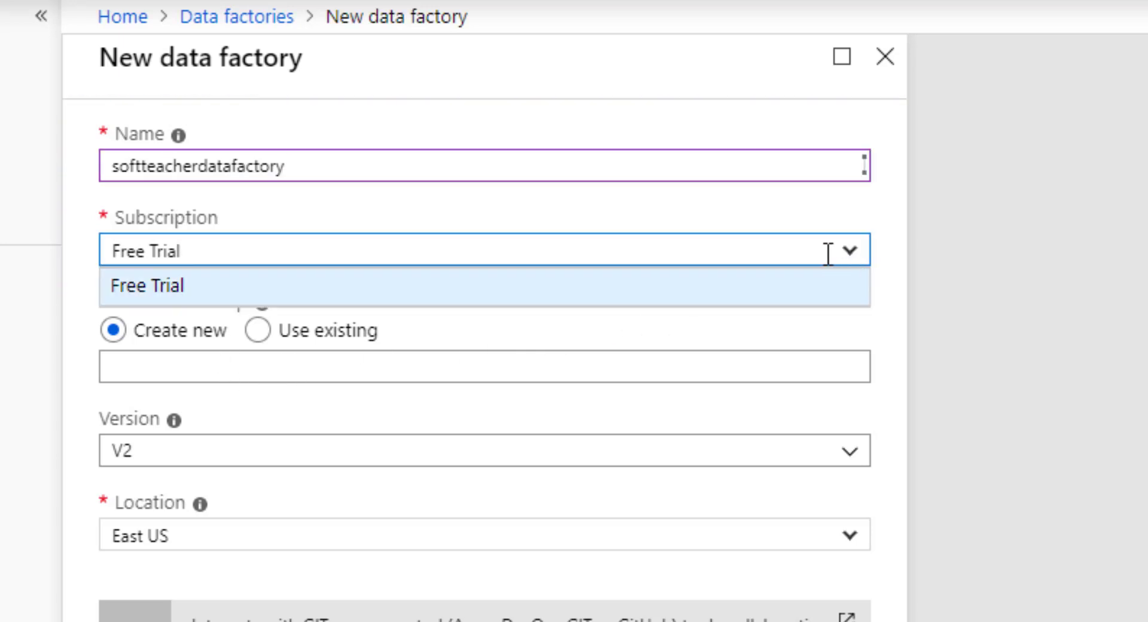
{"action": "left_click", "coordinate": [798, 289]}
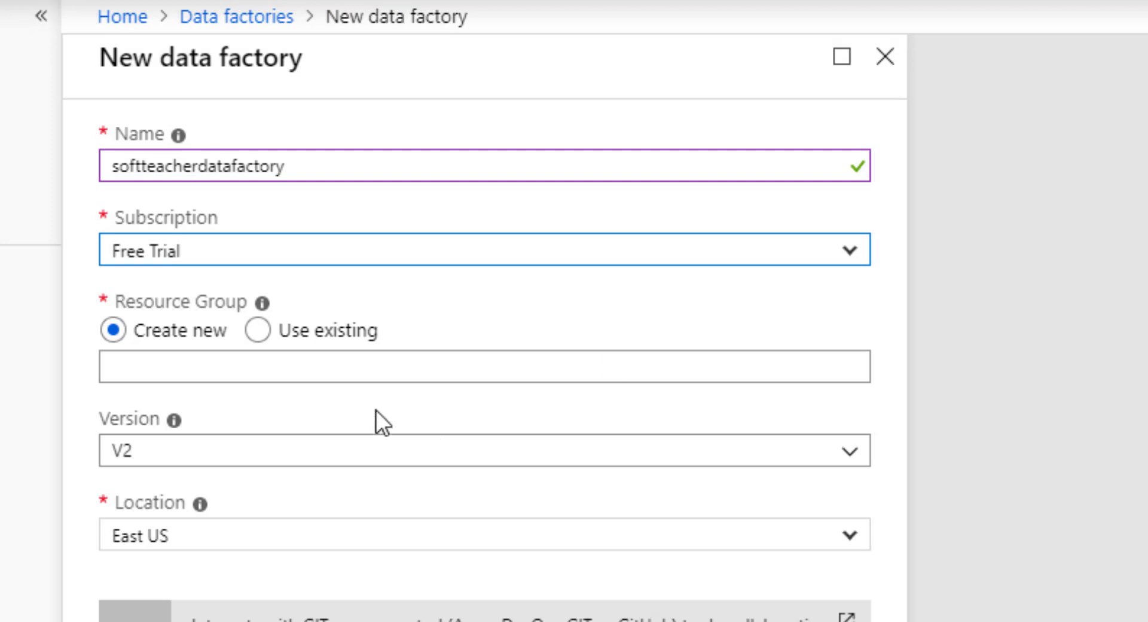
{"action": "left_click", "coordinate": [260, 330]}
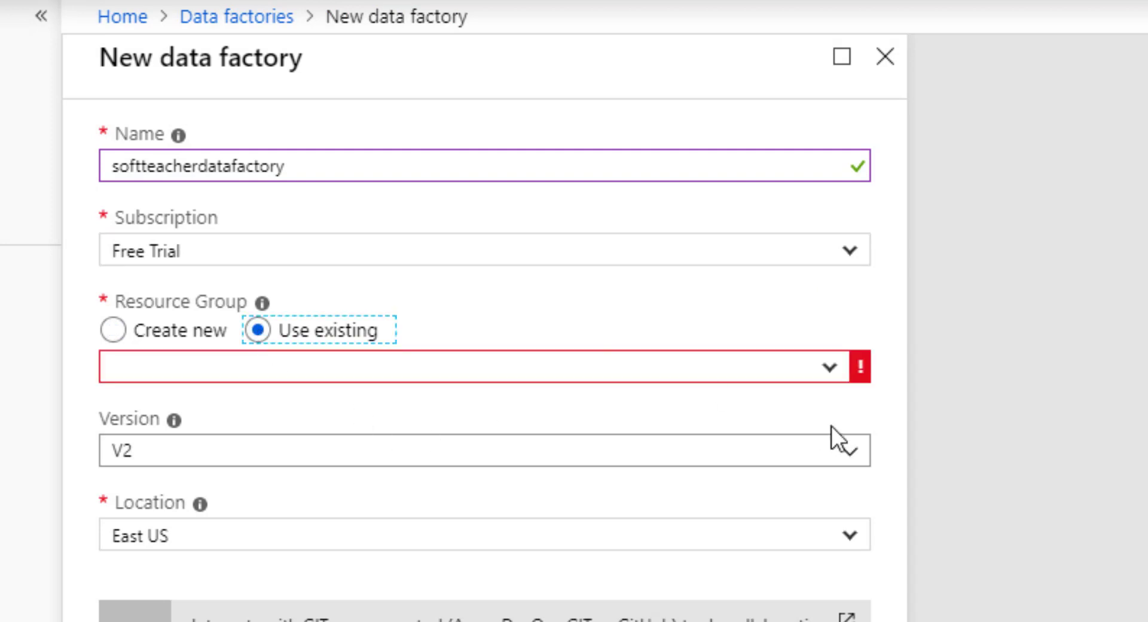
{"action": "left_click", "coordinate": [828, 371]}
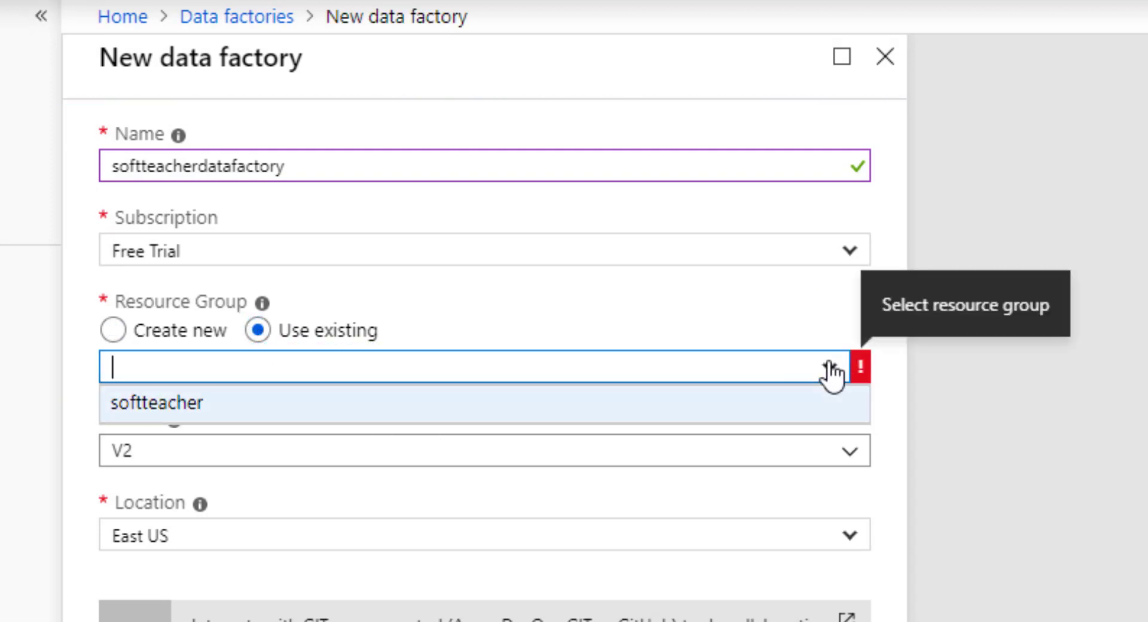
{"action": "left_click", "coordinate": [705, 410]}
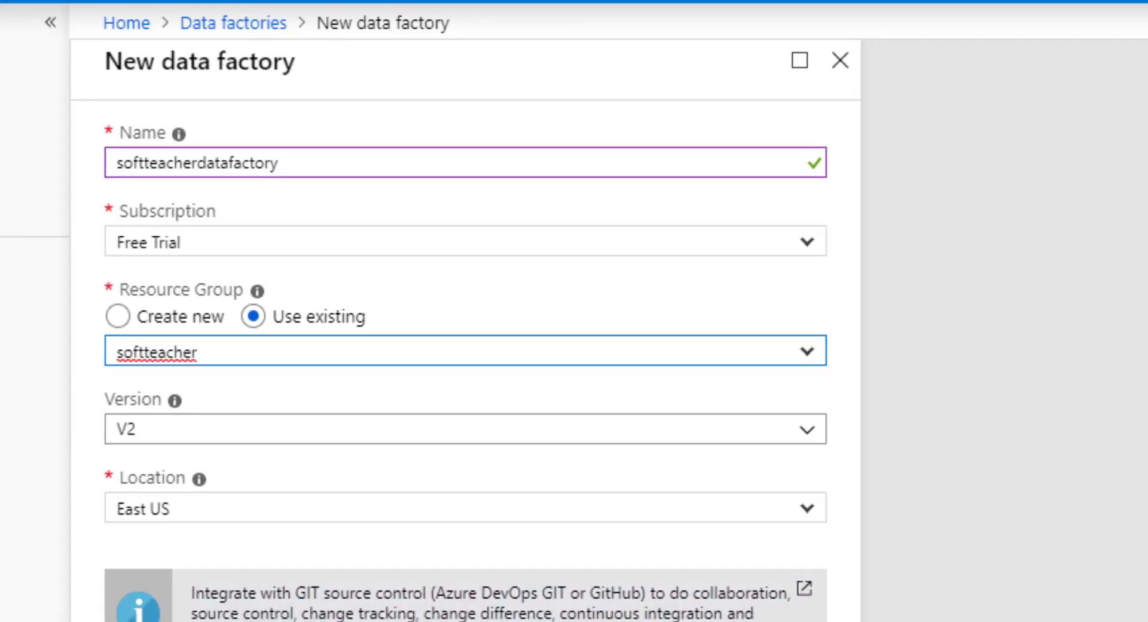
{"action": "left_click", "coordinate": [150, 409]}
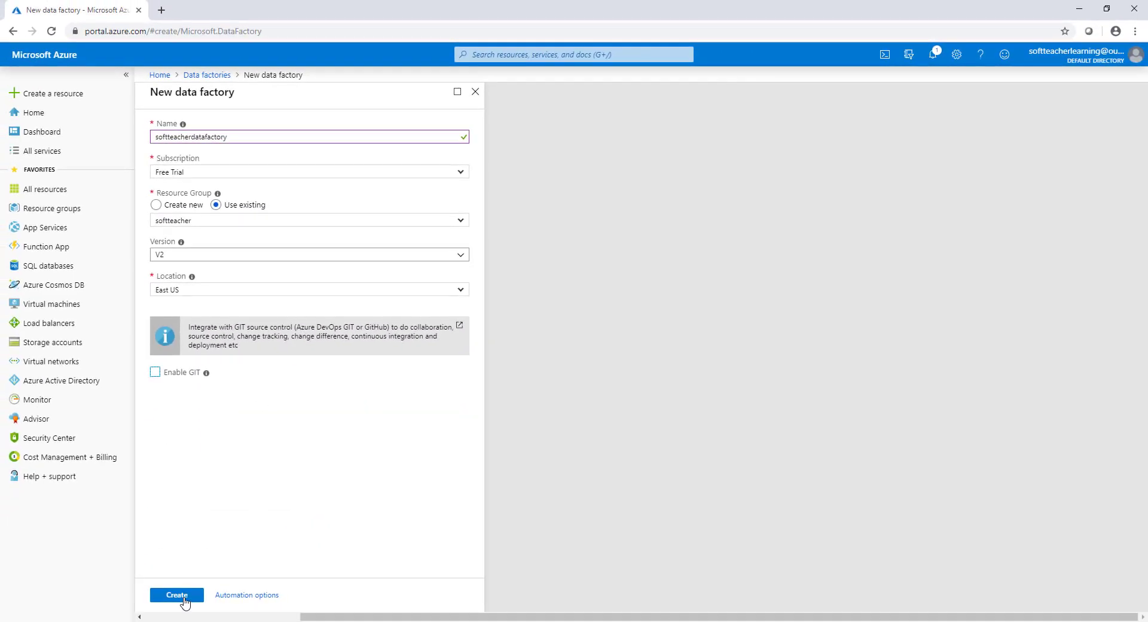
{"action": "left_click", "coordinate": [177, 595]}
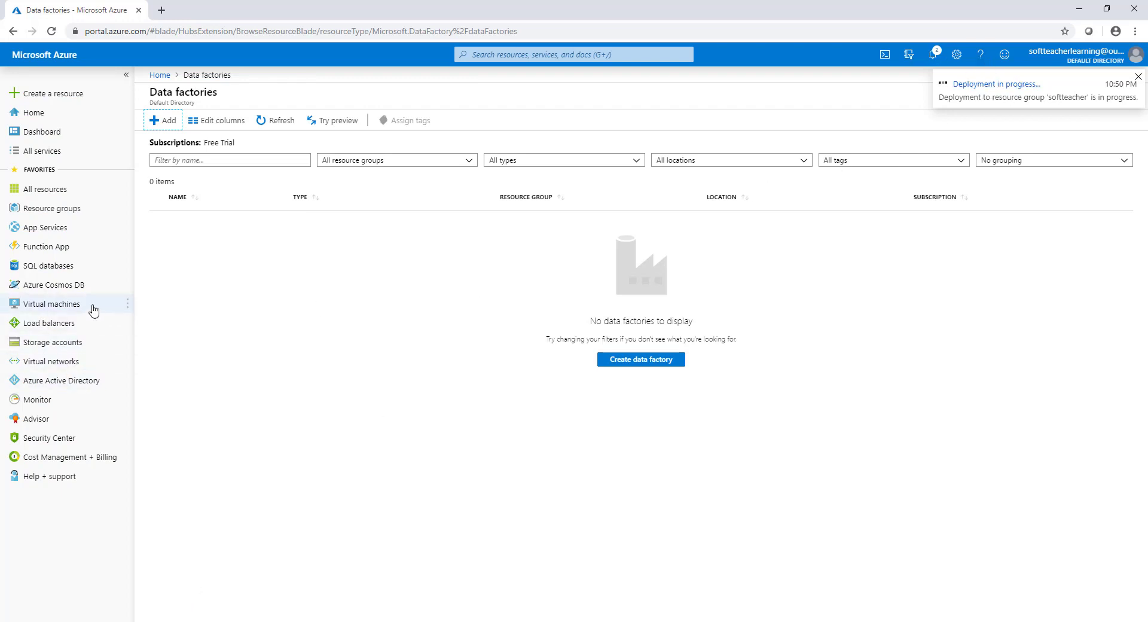
Start a new SQL database in the Free Trial subscription and the softteacher resource group.
{"action": "left_click", "coordinate": [69, 268]}
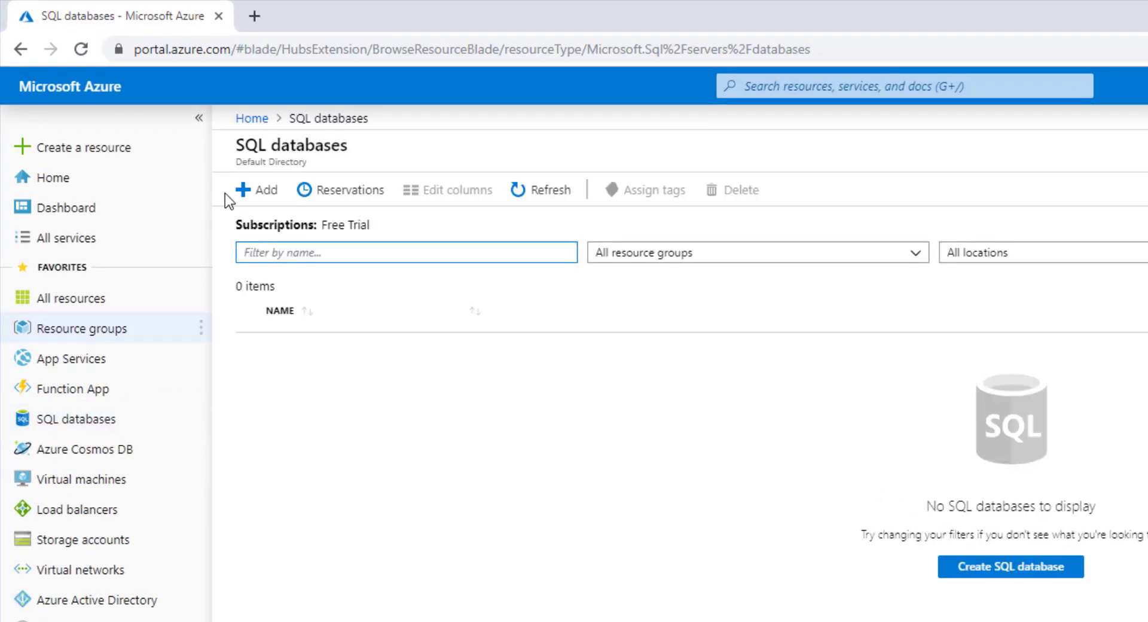
{"action": "left_click", "coordinate": [255, 190]}
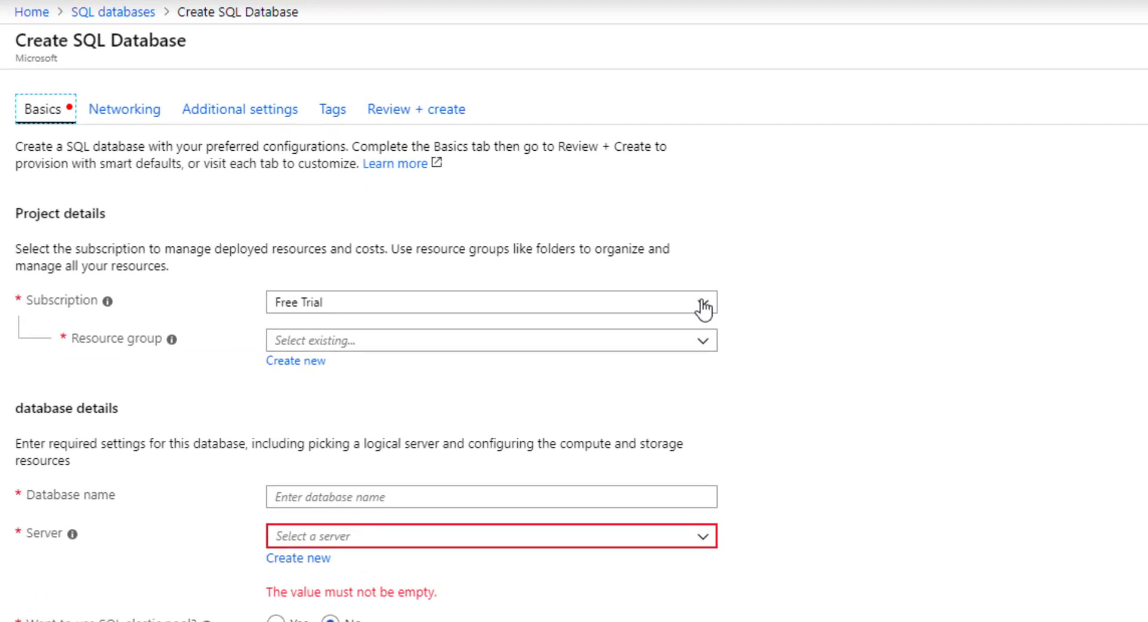
{"action": "left_click", "coordinate": [700, 303]}
{"action": "left_click", "coordinate": [668, 334]}
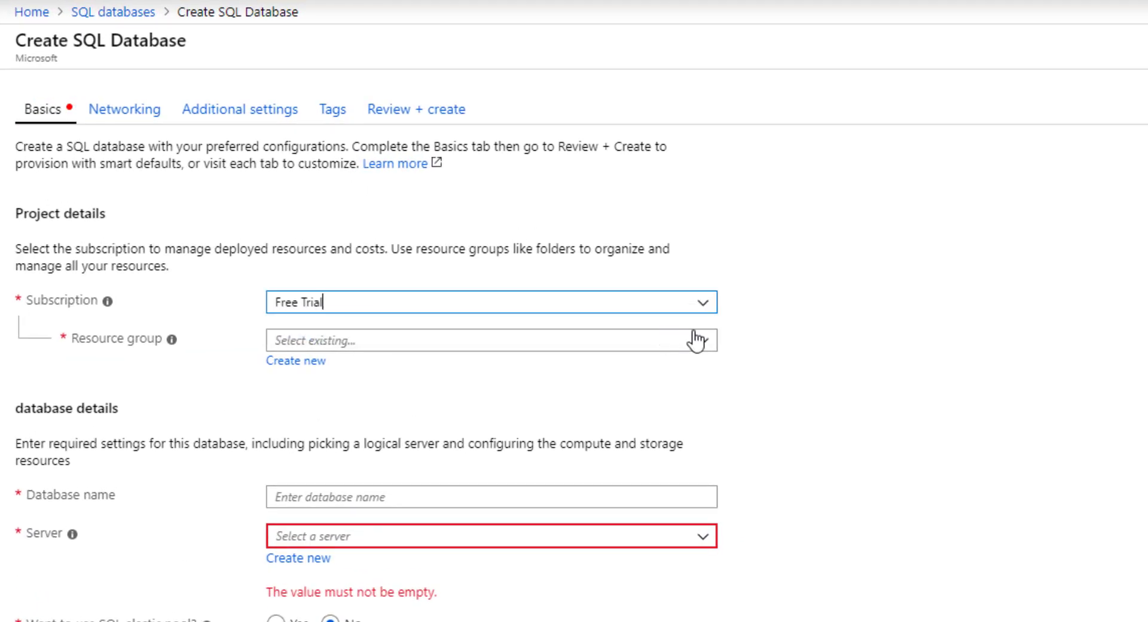
{"action": "left_click", "coordinate": [703, 346]}
{"action": "left_click", "coordinate": [654, 366]}
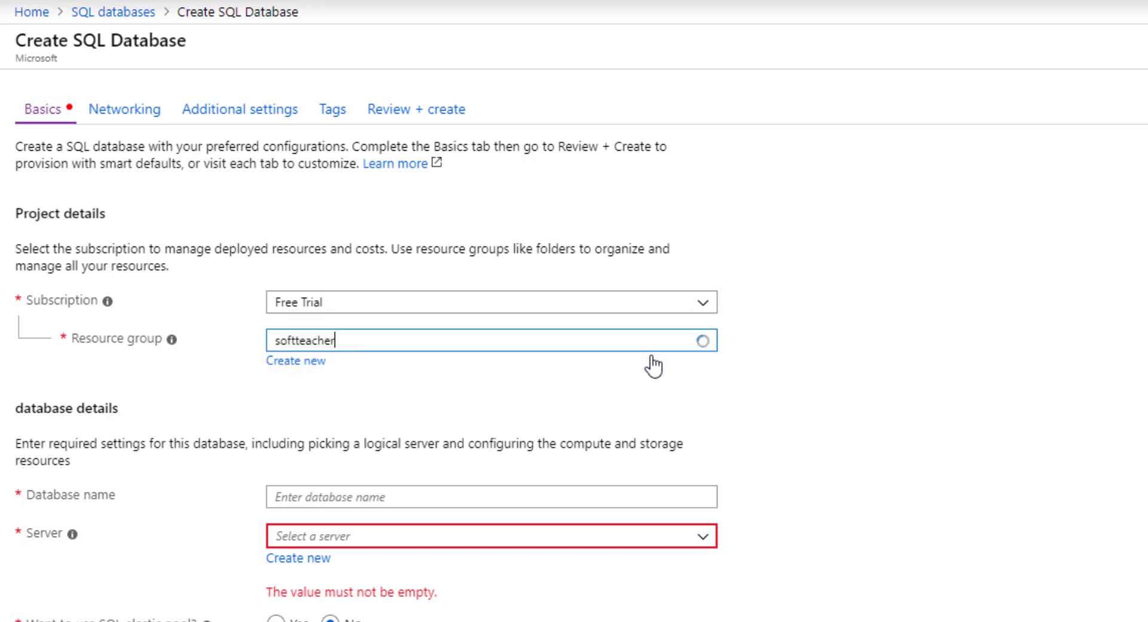
Name the new SQL database ADF.
{"action": "left_click", "coordinate": [455, 493]}
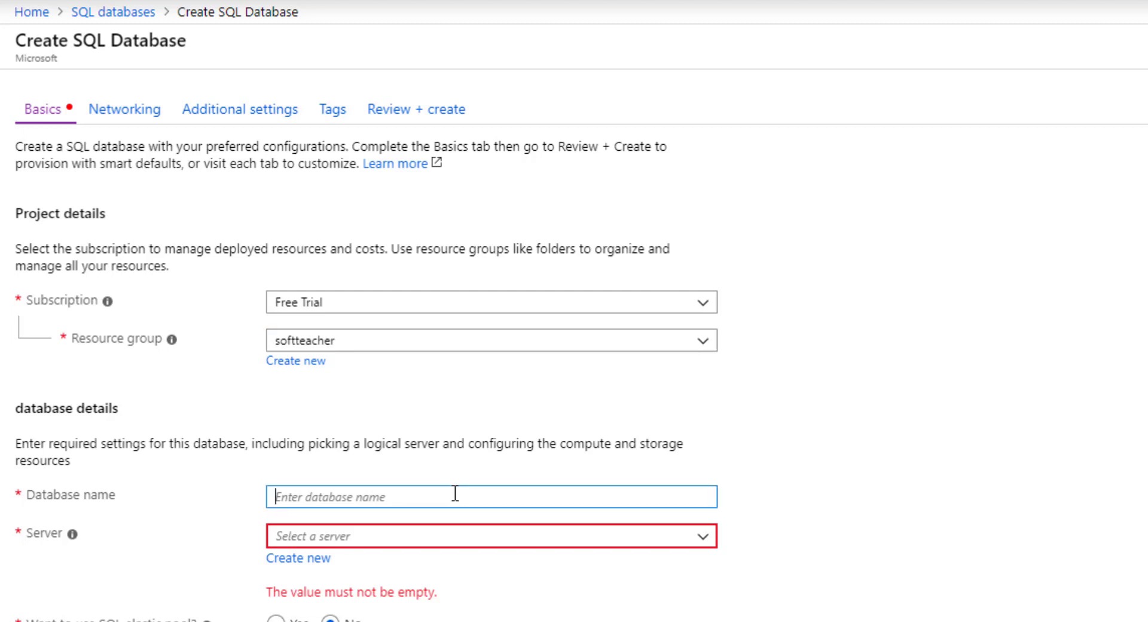
{"action": "type", "text": "A"}
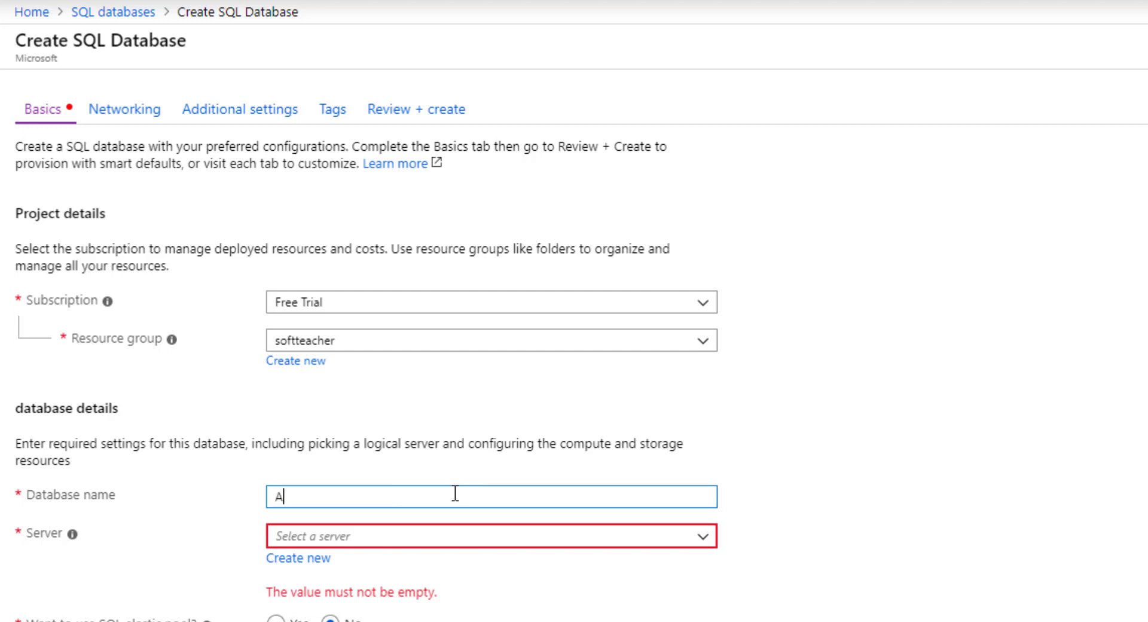
{"action": "type", "text": "DF"}
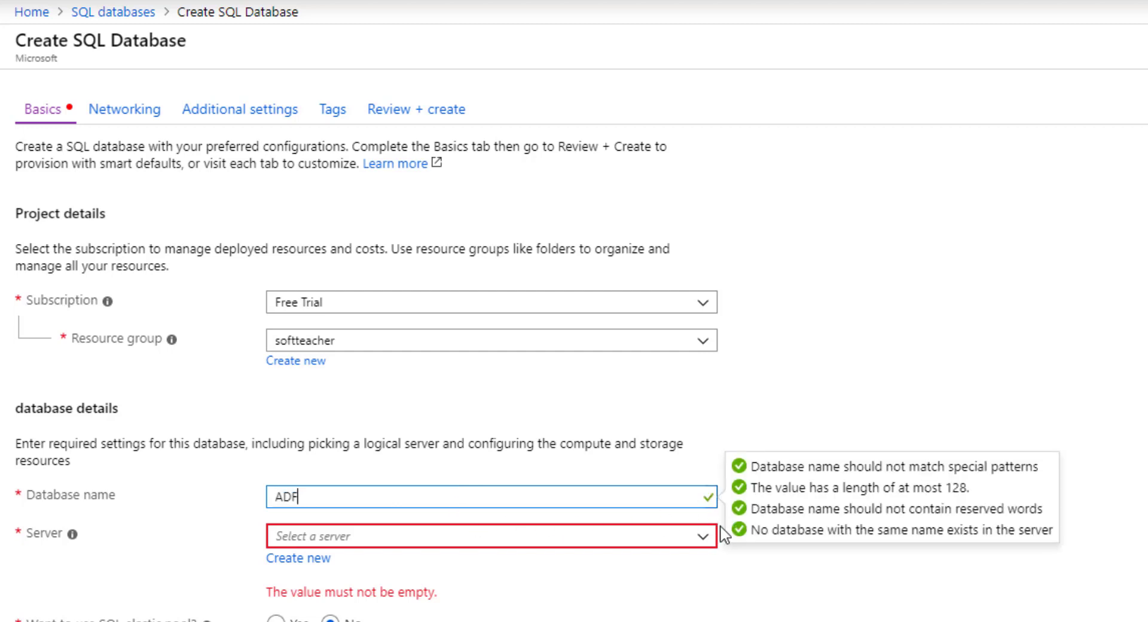
Start a new server for the database with the server name softteacher and the admin login softteacher.
{"action": "left_click", "coordinate": [708, 541]}
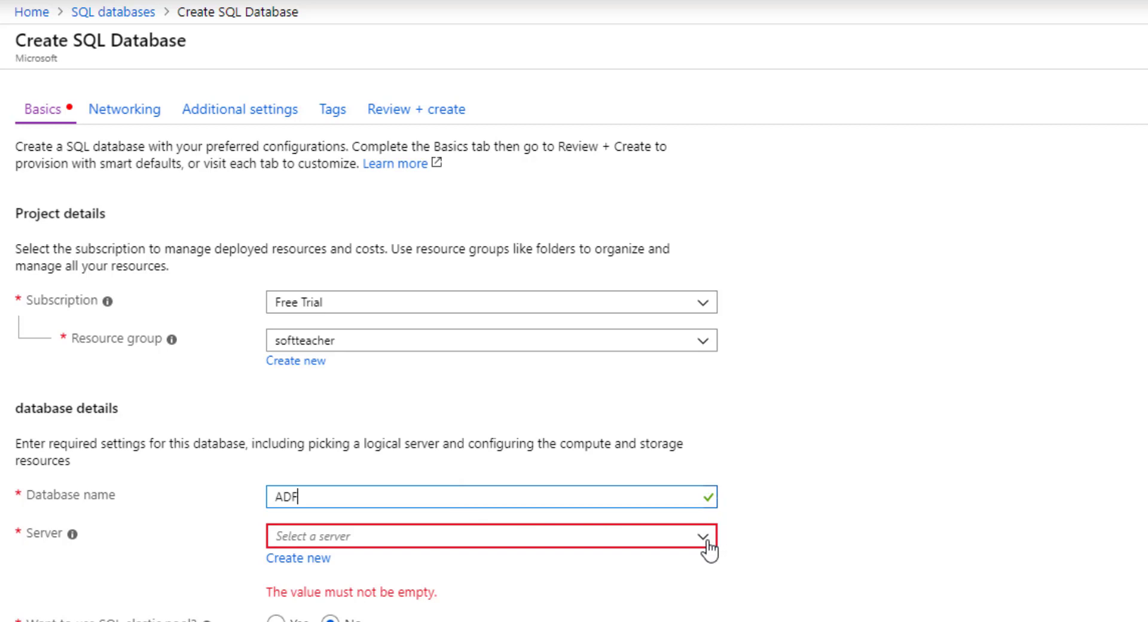
{"action": "left_click", "coordinate": [285, 559]}
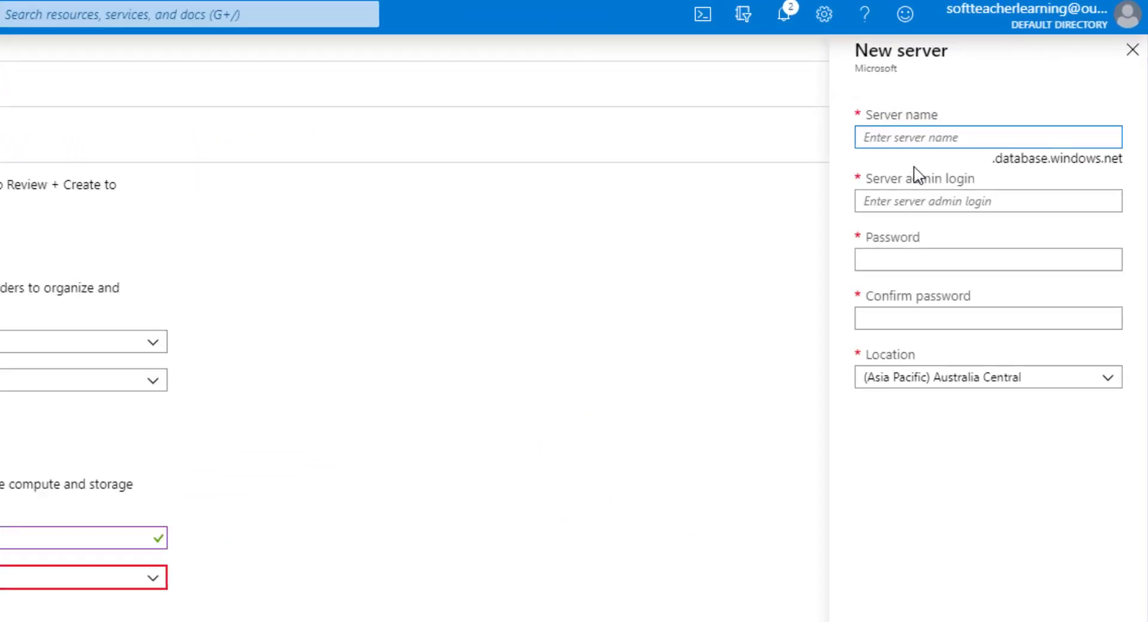
{"action": "type", "text": "softt"}
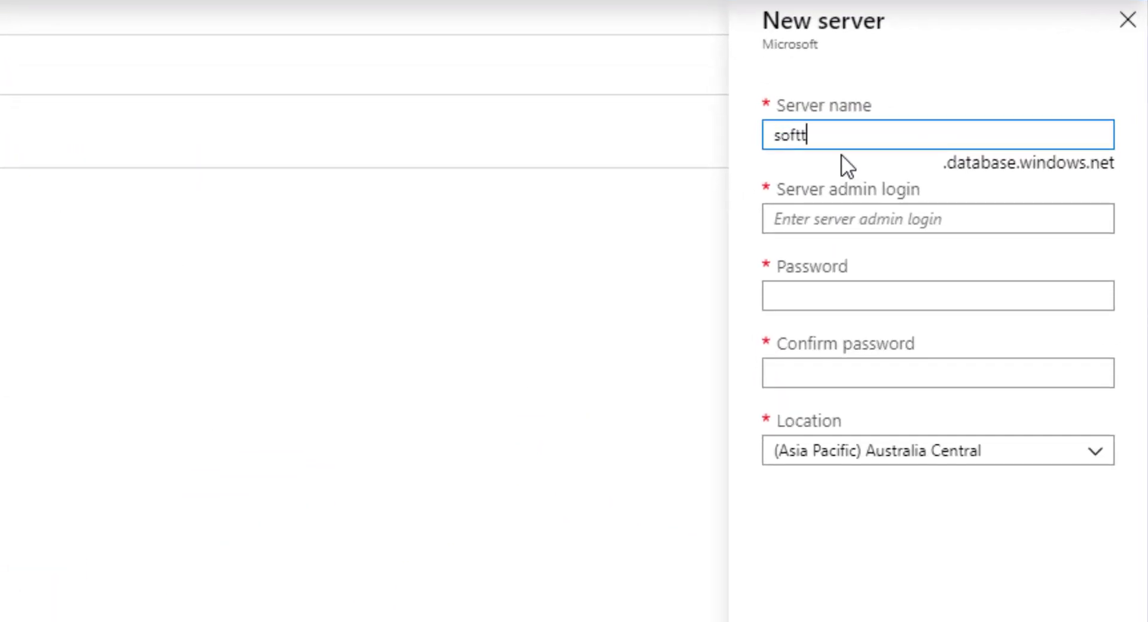
{"action": "type", "text": "eacher"}
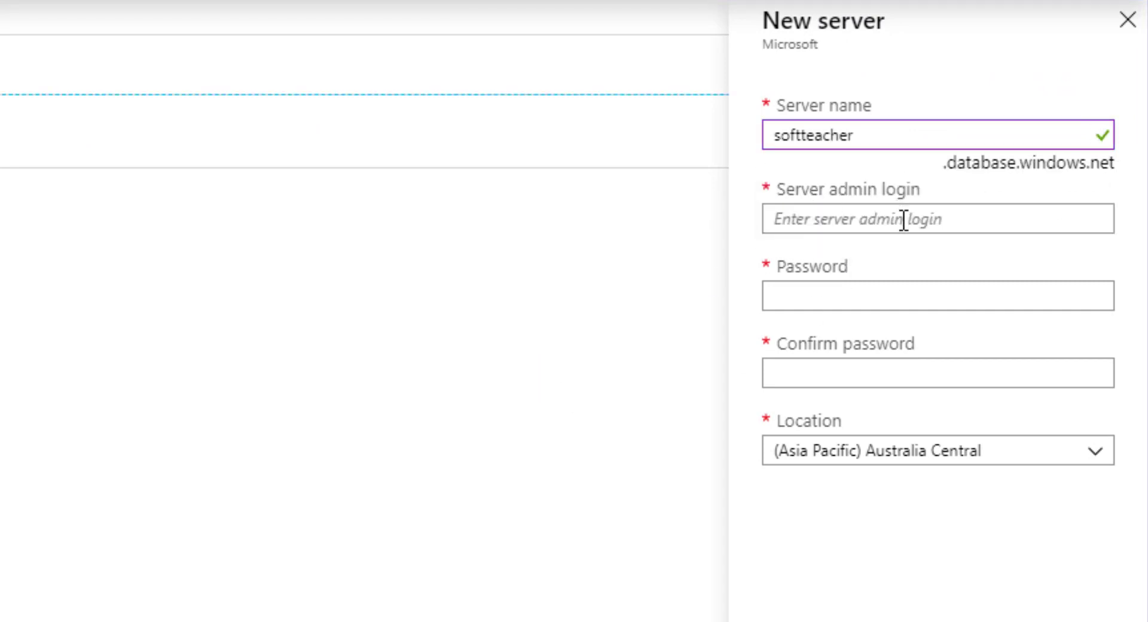
{"action": "left_click", "coordinate": [904, 219]}
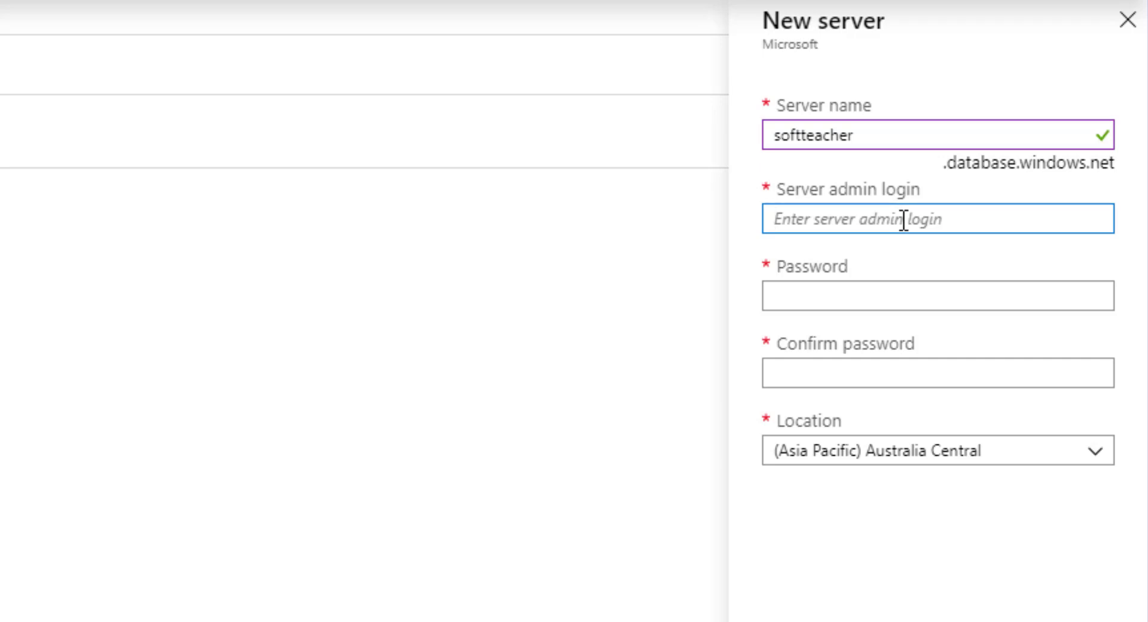
{"action": "type", "text": "soft"}
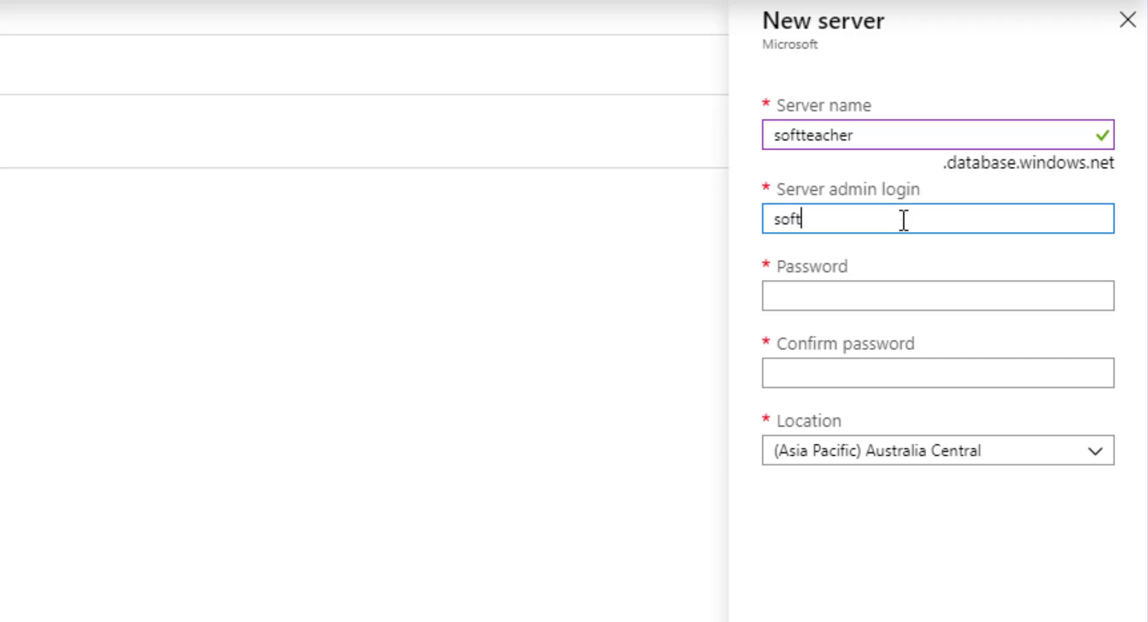
{"action": "type", "text": "teacher"}
{"action": "key", "text": "Tab"}
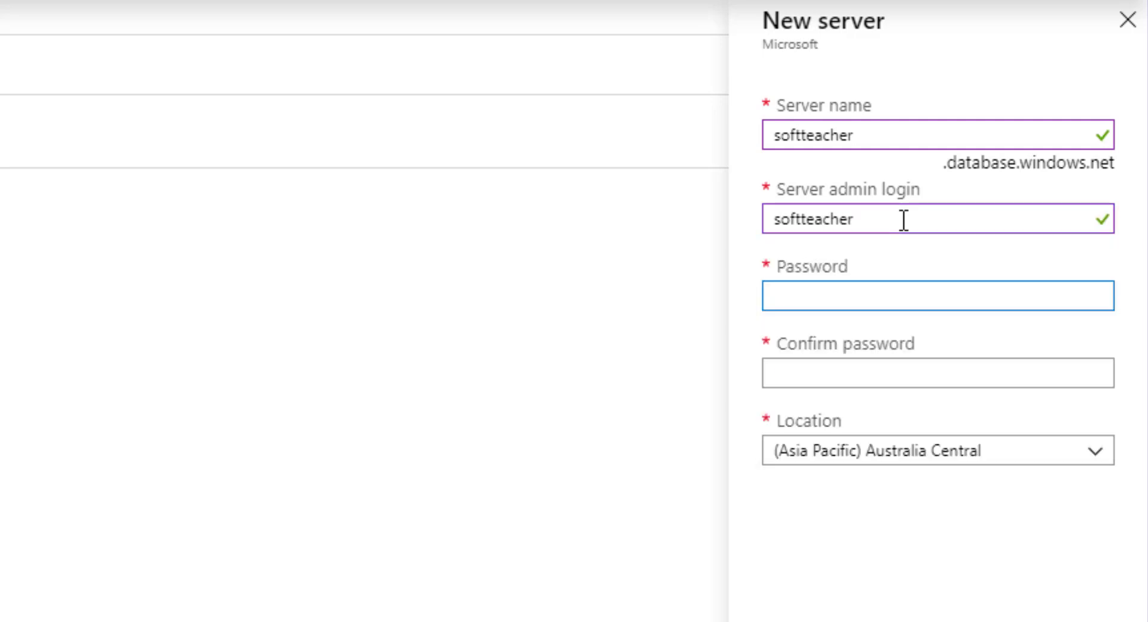
Enter the server admin password and repeat it in the confirmation field.
{"action": "type", "text": "••••"}
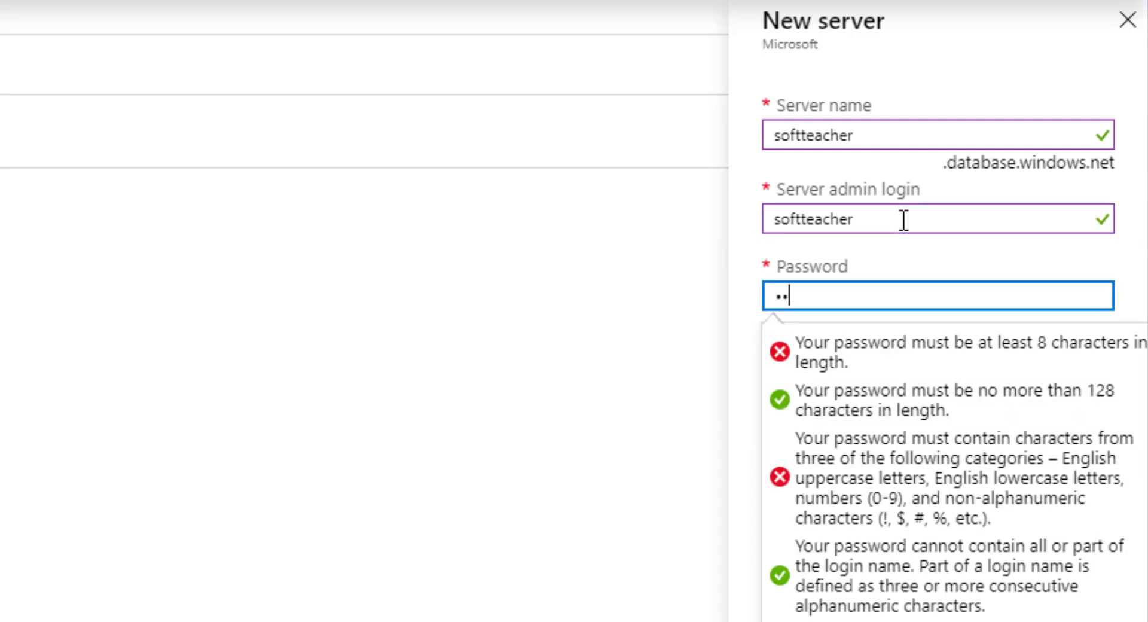
{"action": "type", "text": "••••••••••"}
{"action": "key", "text": "Tab"}
{"action": "type", "text": "••••••"}
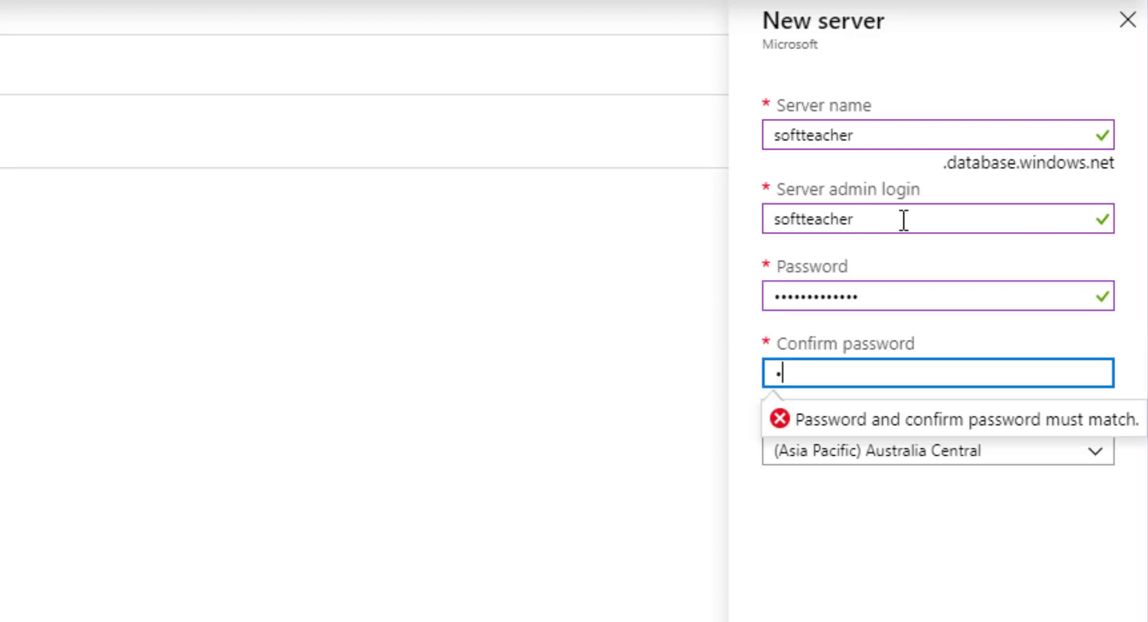
{"action": "type", "text": "••••••••"}
{"action": "key", "text": "Tab"}
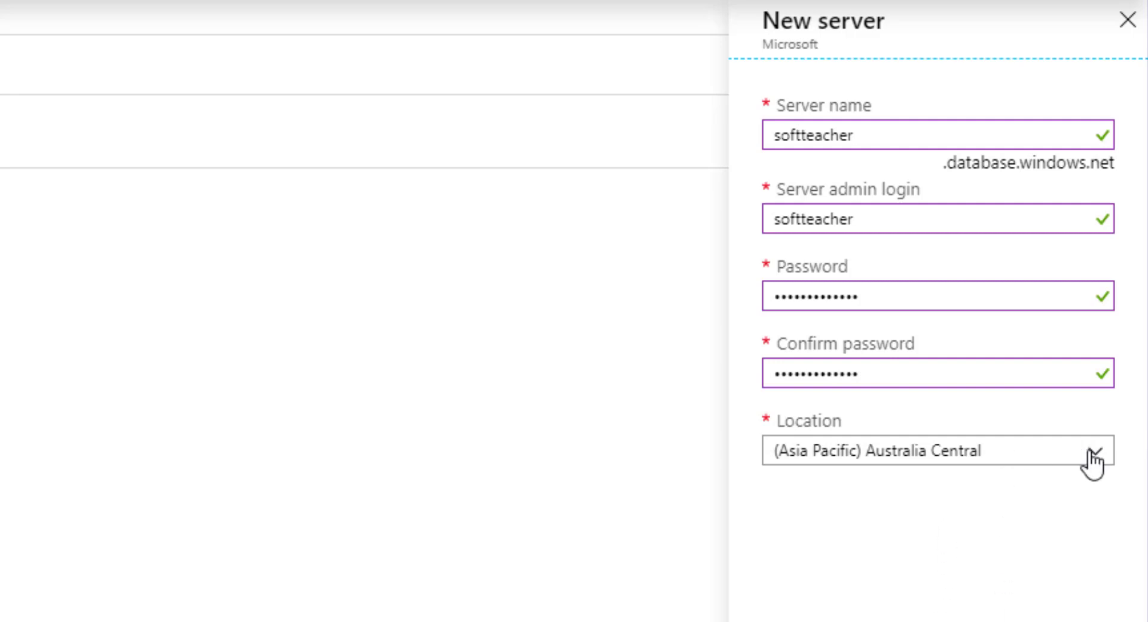
Set the new server's location to (US) East US and confirm the server settings.
{"action": "left_click", "coordinate": [995, 600]}
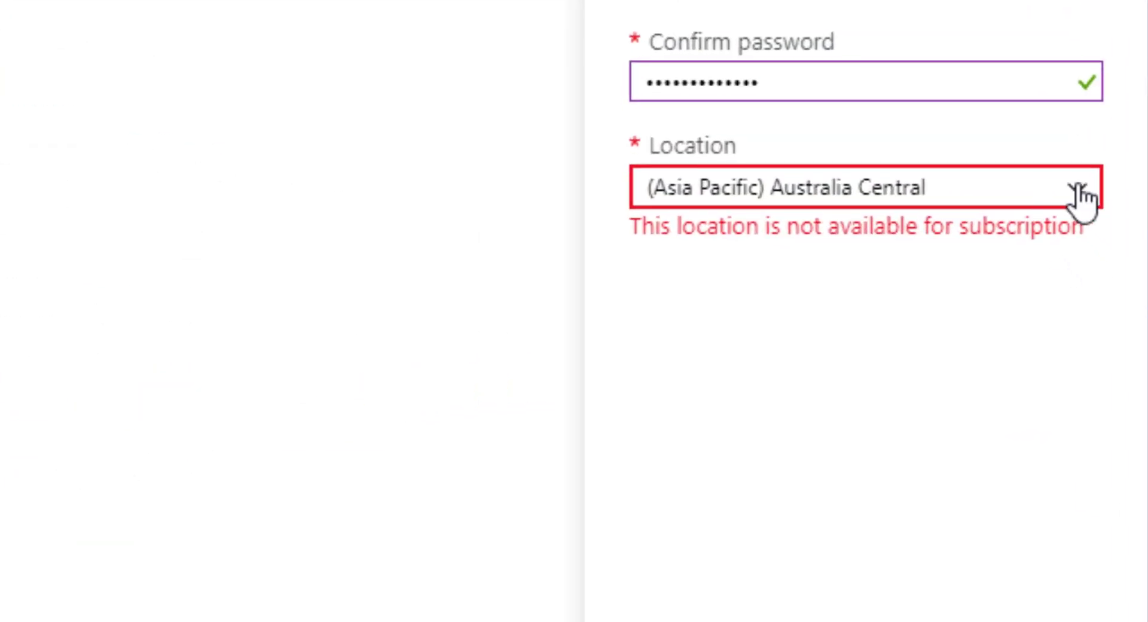
{"action": "left_click", "coordinate": [1081, 192]}
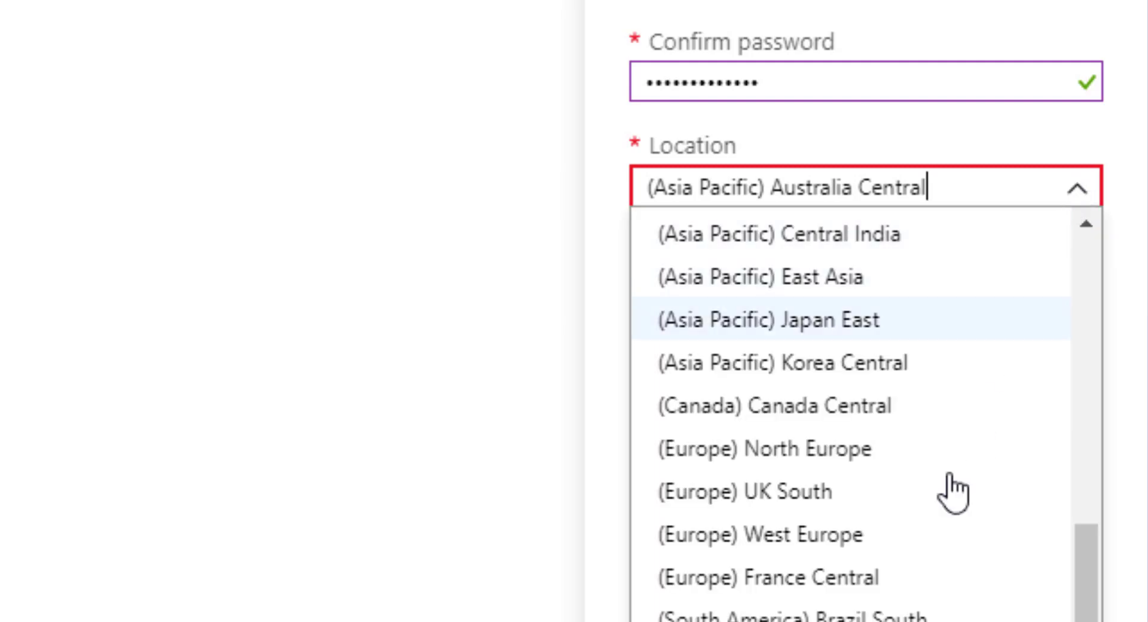
{"action": "scroll", "coordinate": [850, 414], "scroll_direction": "up", "scroll_amount": 3}
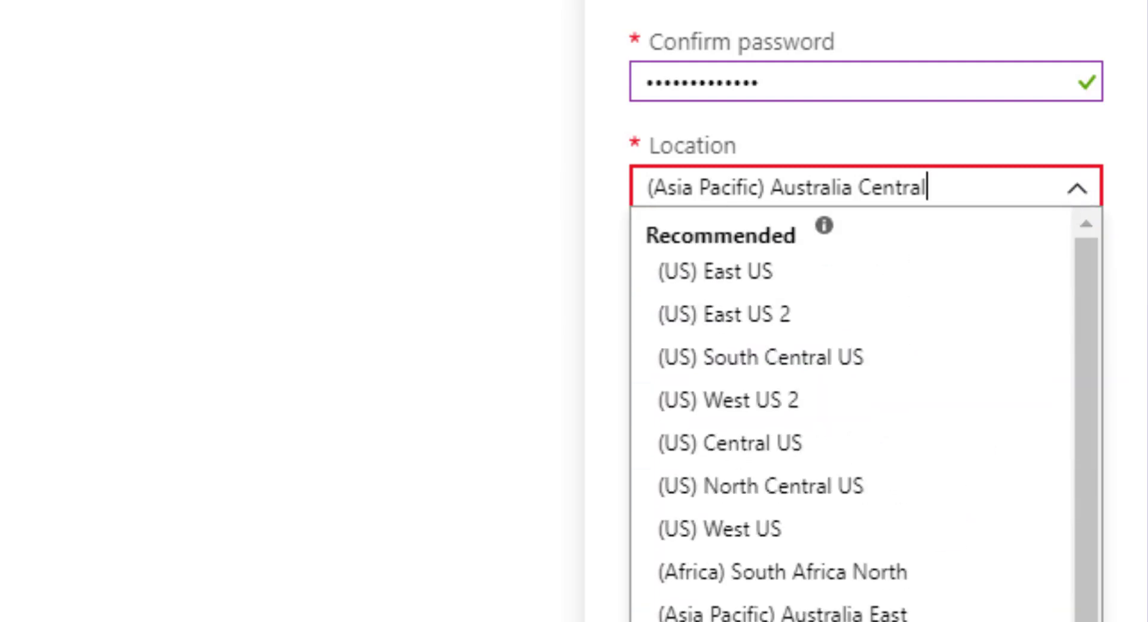
{"action": "left_click", "coordinate": [760, 272]}
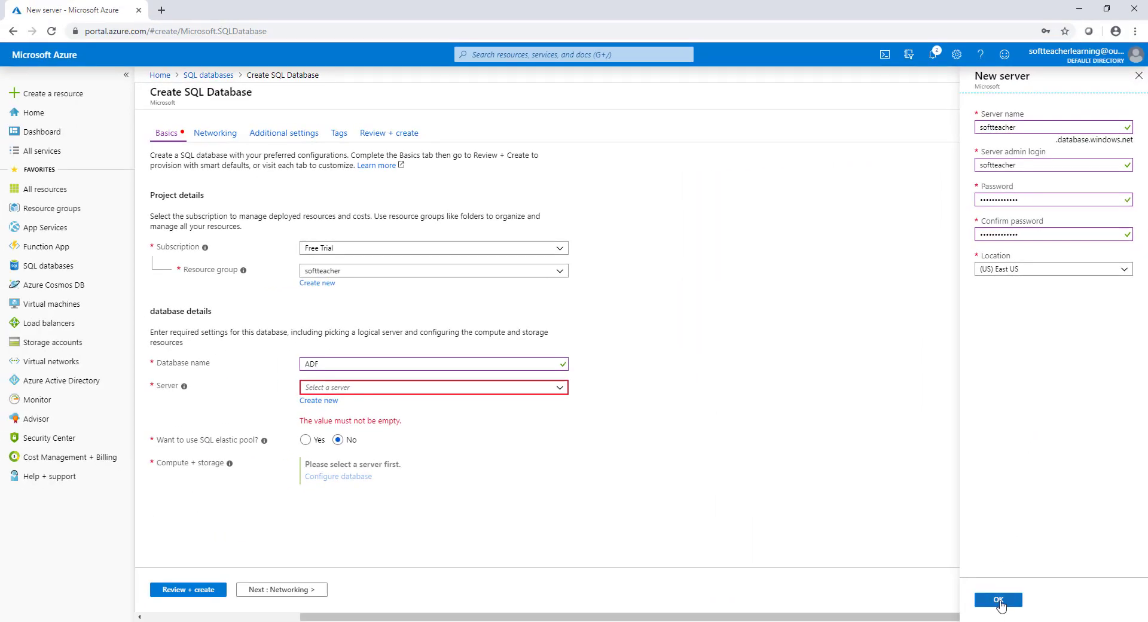
{"action": "left_click", "coordinate": [999, 599]}
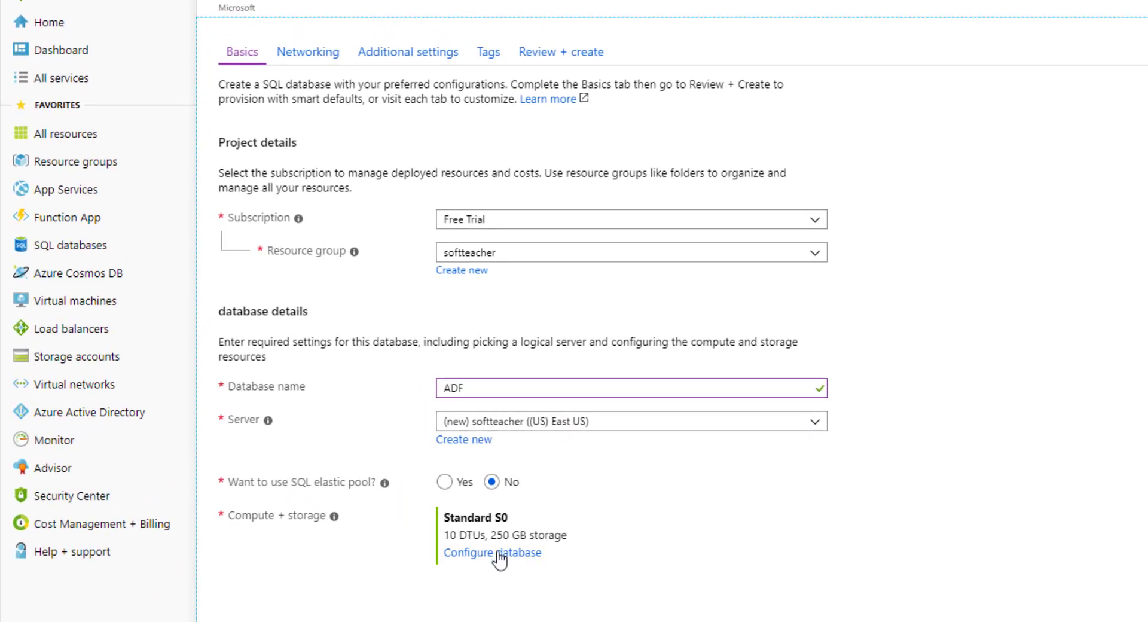
Set the database's compute and storage to the Basic tier with 2 GB, then review and create the database.
{"action": "left_click", "coordinate": [499, 553]}
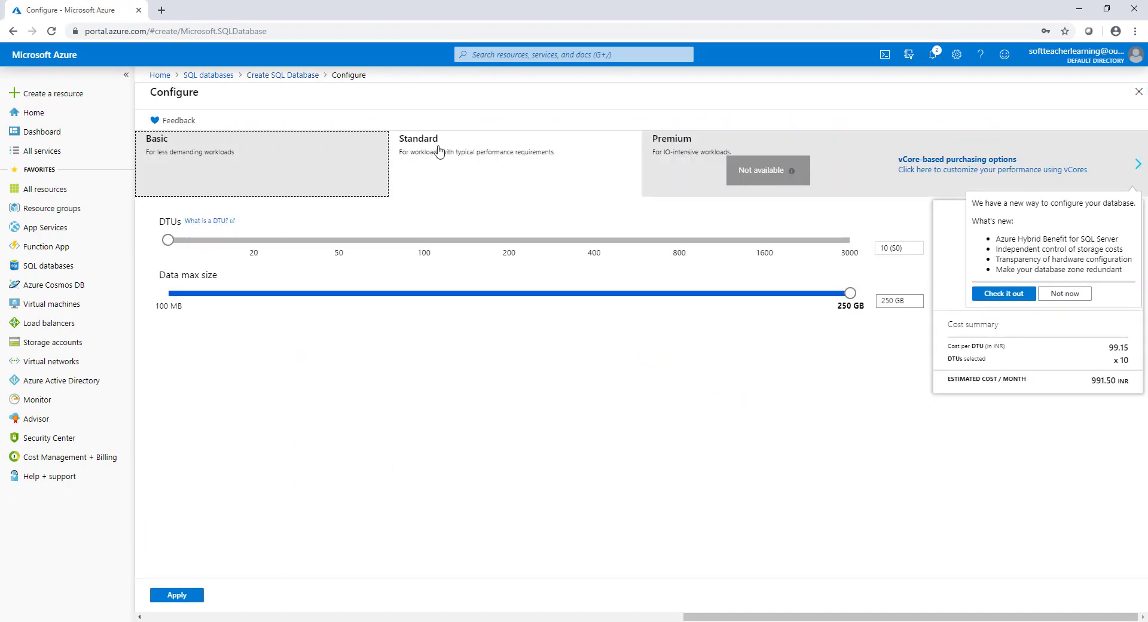
{"action": "left_click", "coordinate": [668, 166]}
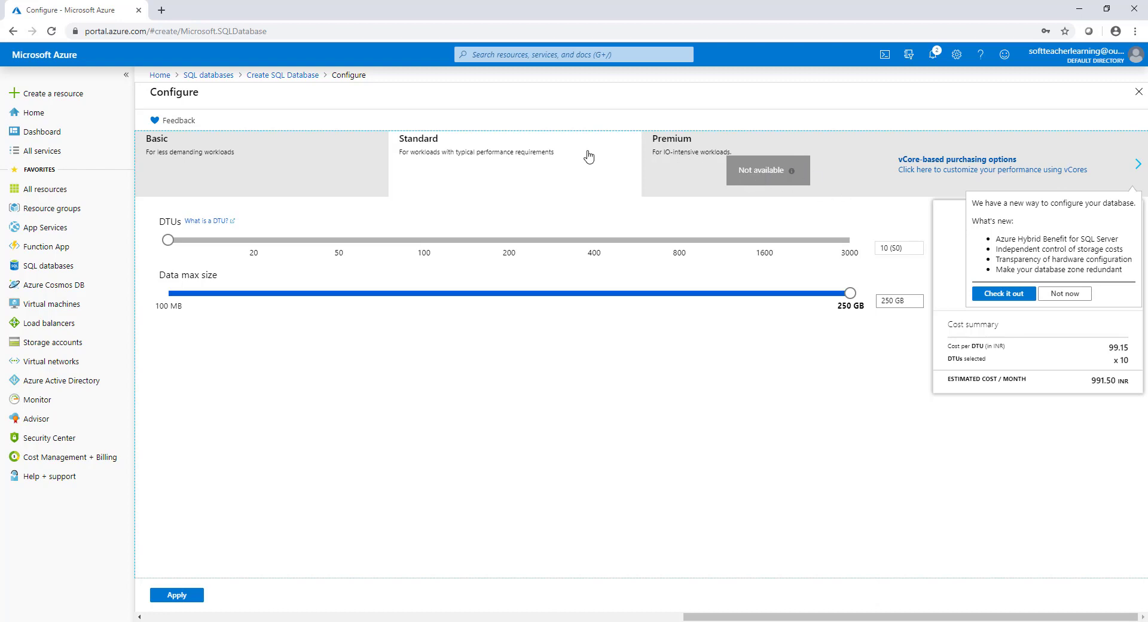
{"action": "left_click", "coordinate": [279, 172]}
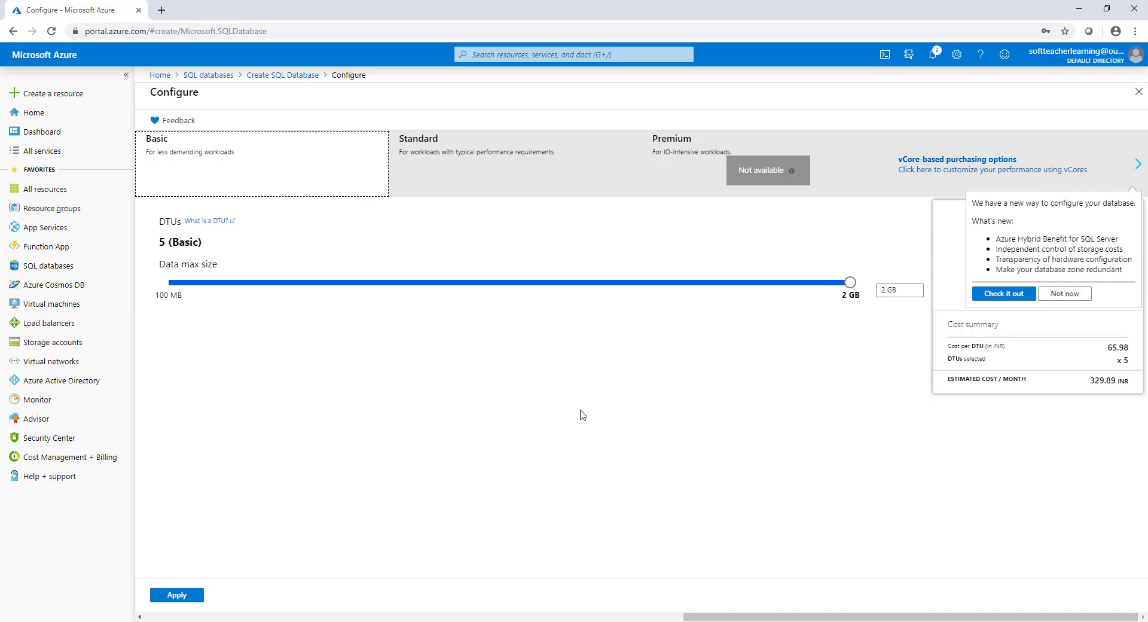
{"action": "left_click", "coordinate": [177, 595]}
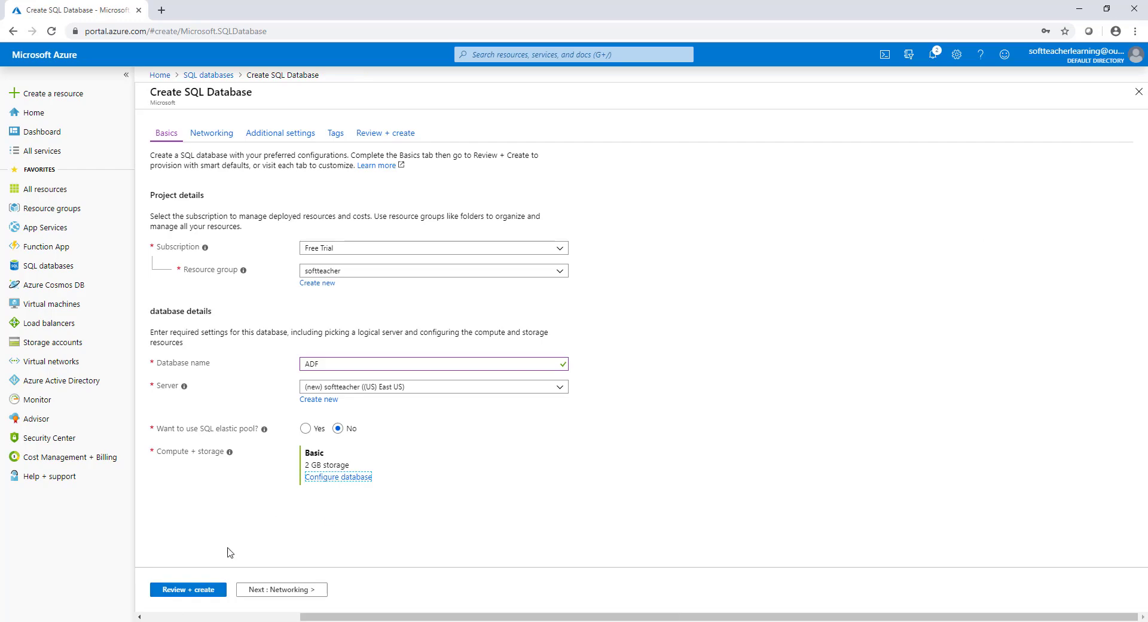
{"action": "left_click", "coordinate": [200, 591]}
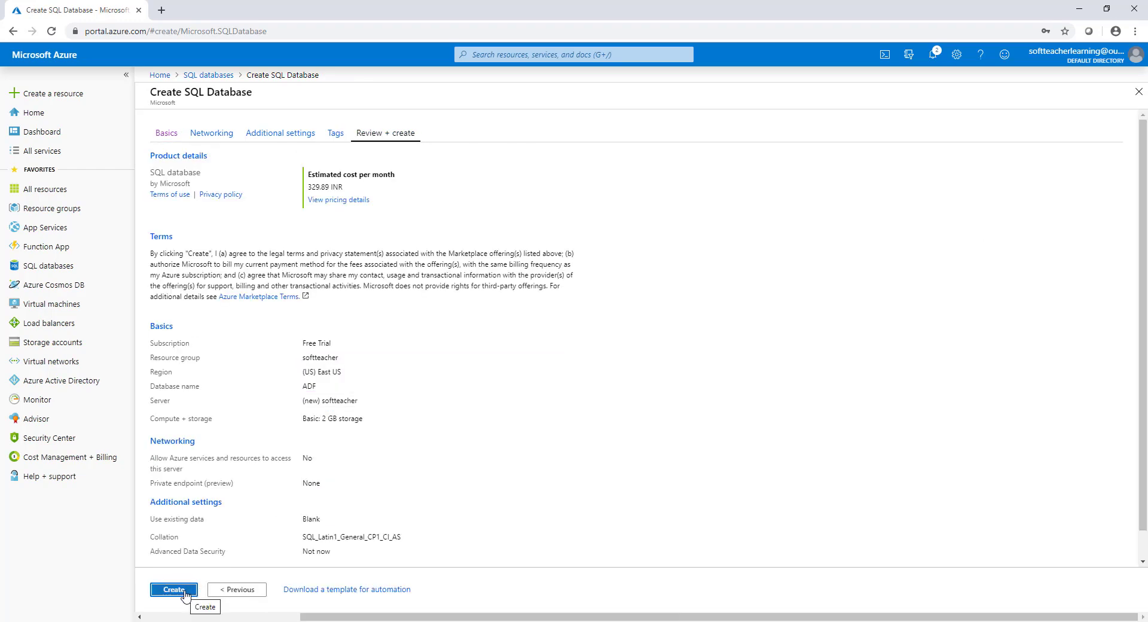
{"action": "left_click", "coordinate": [173, 590]}
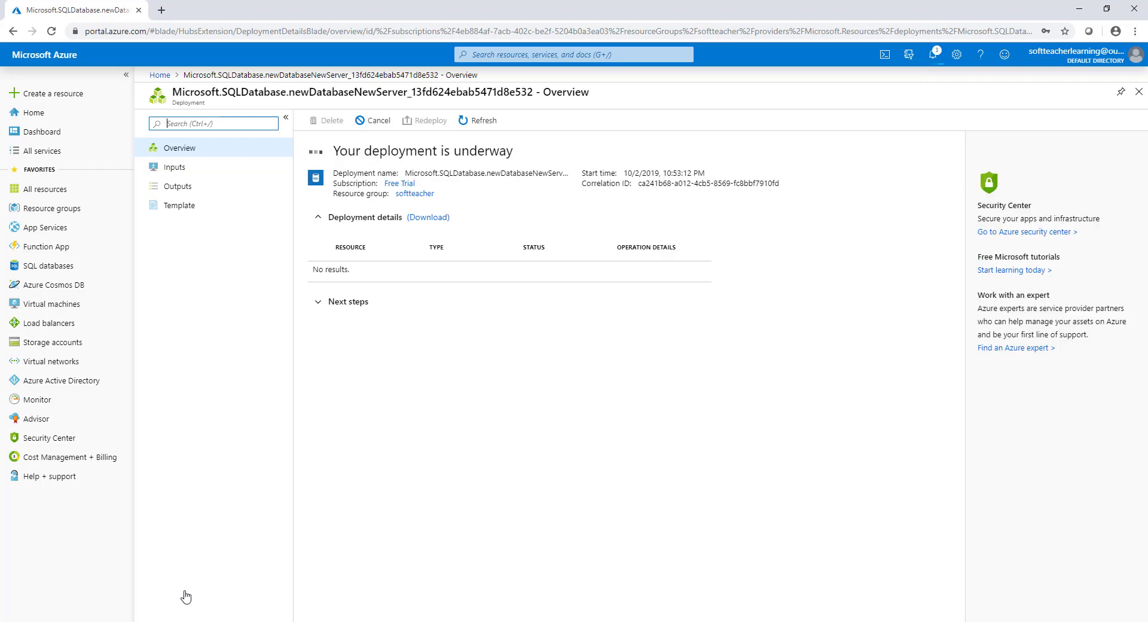
Start a new storage account in the Free Trial subscription and the softteacher resource group.
{"action": "left_click", "coordinate": [56, 345]}
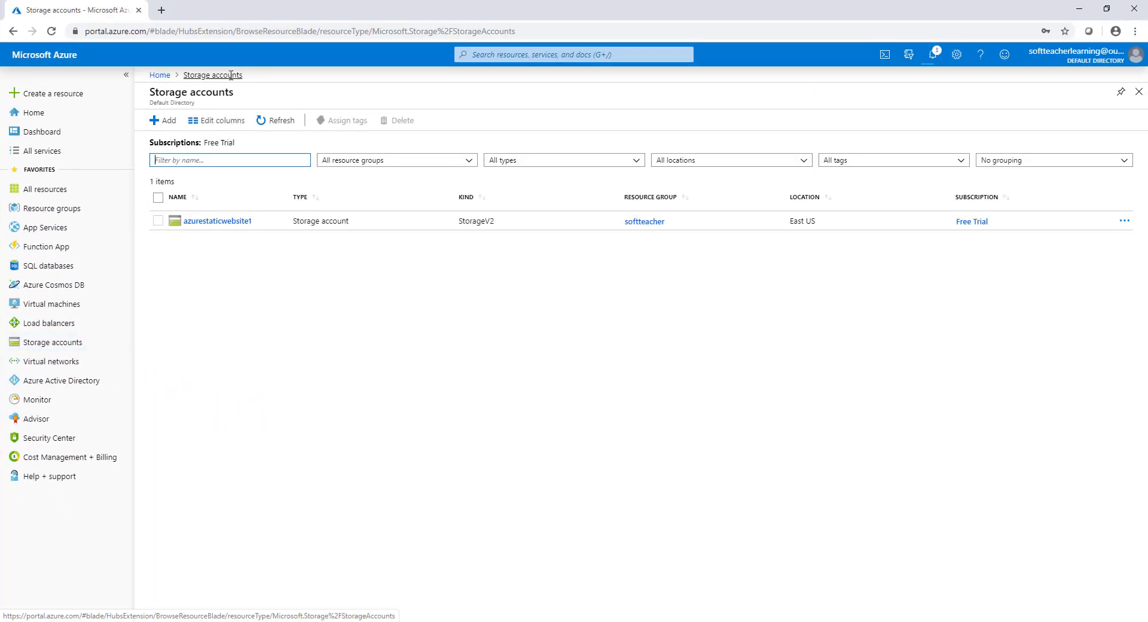
{"action": "left_click", "coordinate": [172, 125]}
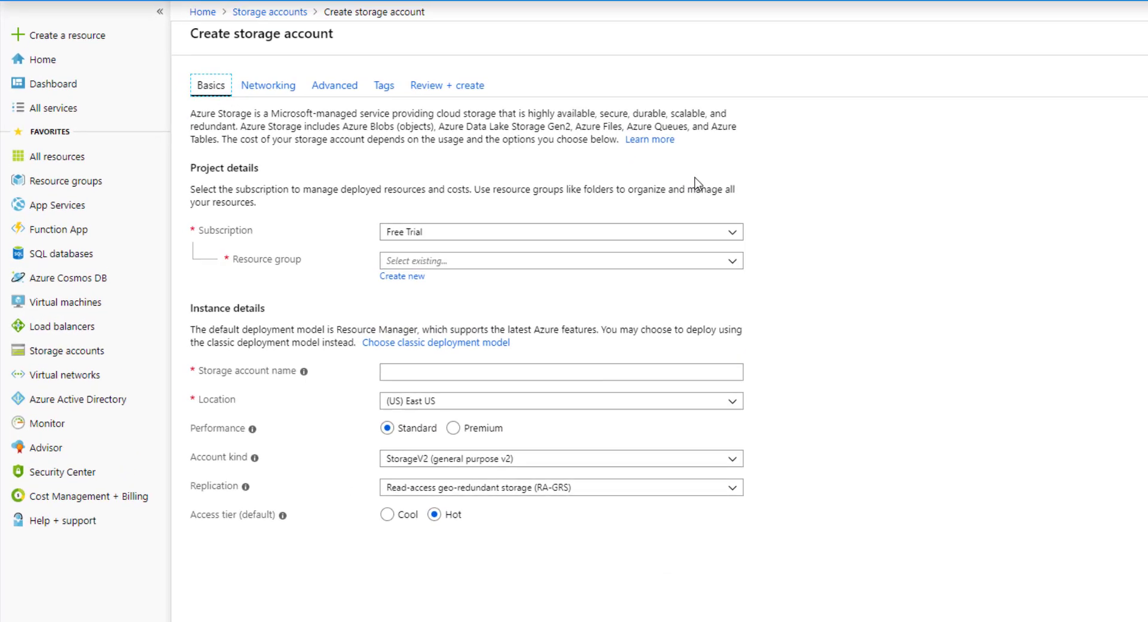
{"action": "left_click", "coordinate": [894, 223]}
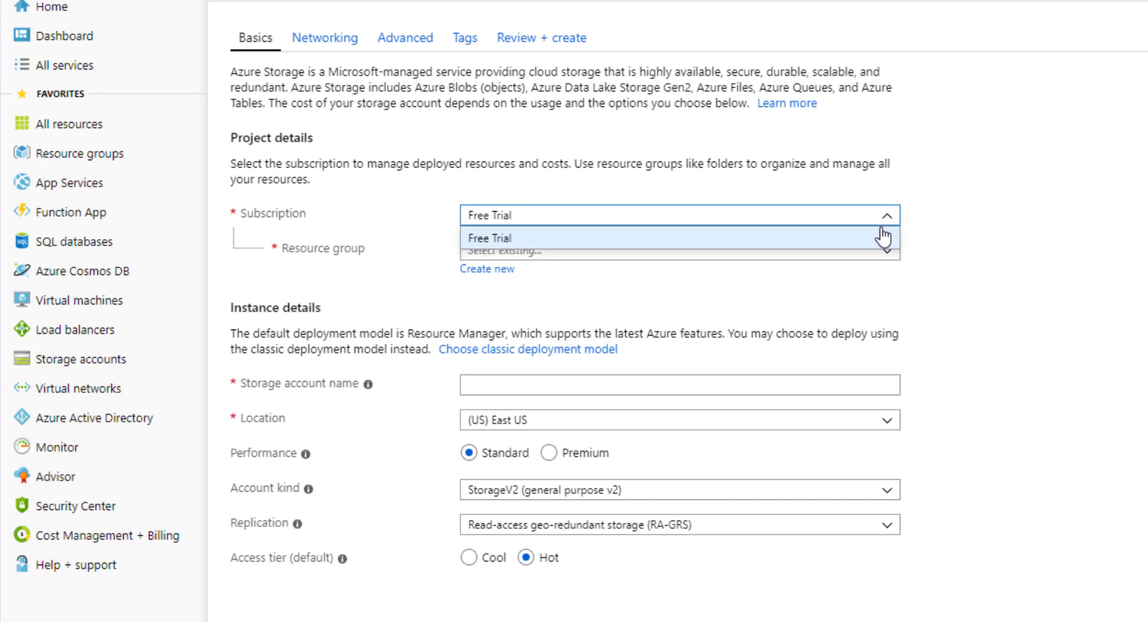
{"action": "left_click", "coordinate": [884, 230]}
{"action": "left_click", "coordinate": [883, 251]}
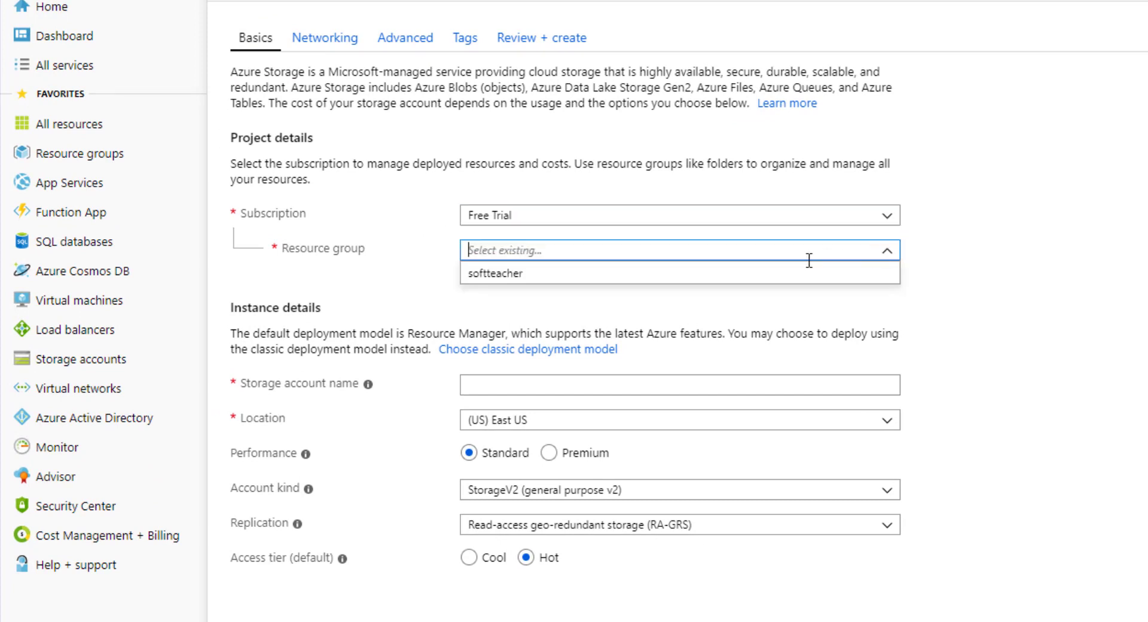
{"action": "left_click", "coordinate": [800, 276]}
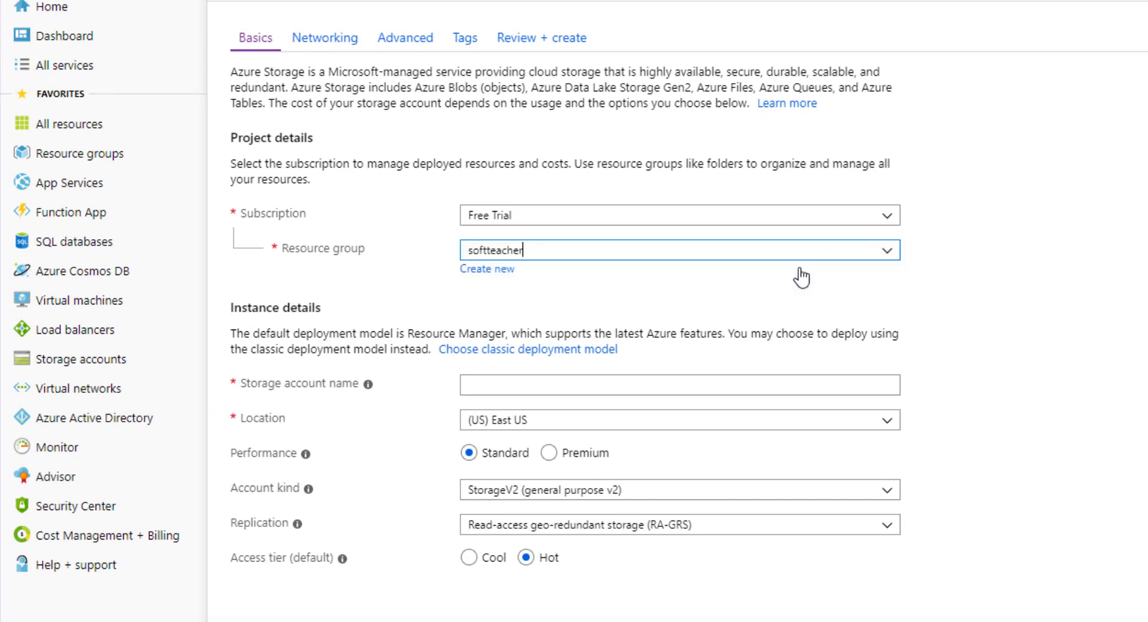
Try adfstorage as the storage account name and clear it again.
{"action": "left_click", "coordinate": [656, 385]}
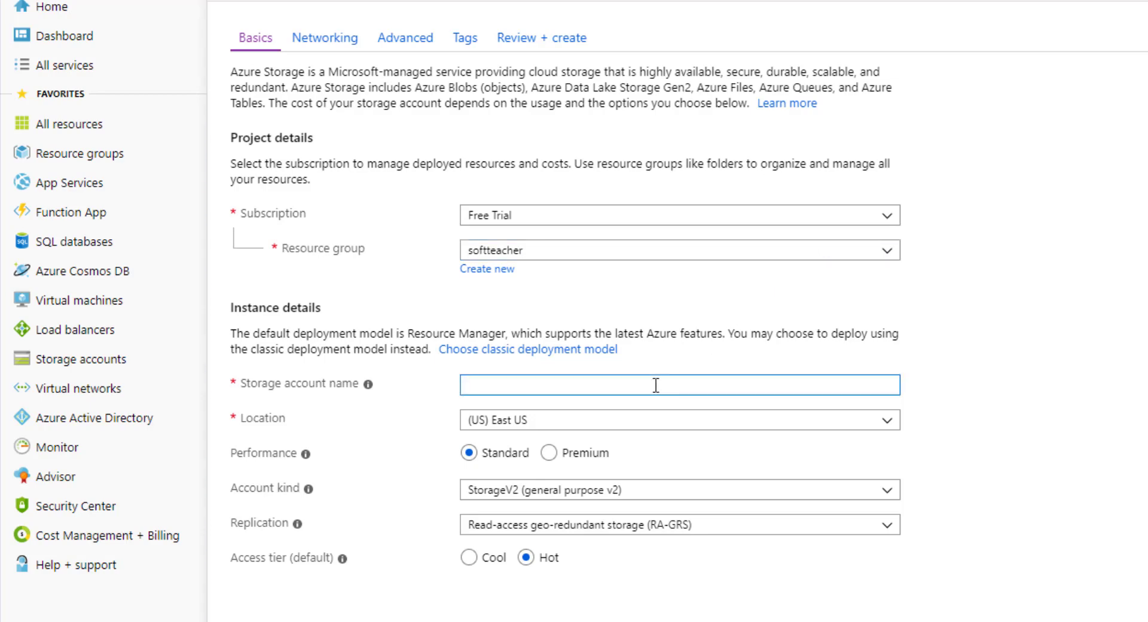
{"action": "type", "text": "adfstorage"}
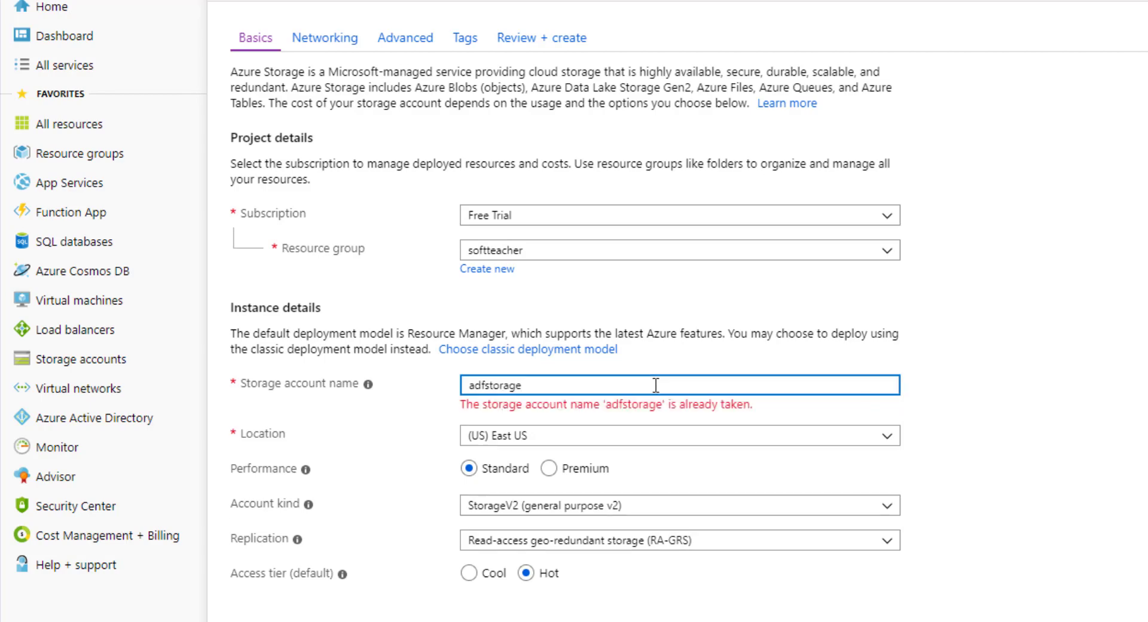
{"action": "key", "text": "BackSpace"}
{"action": "key", "text": "BackSpace"}
{"action": "key", "text": "BackSpace"}
{"action": "key", "text": "BackSpace"}
{"action": "key", "text": "BackSpace"}
{"action": "key", "text": "BackSpace"}
{"action": "key", "text": "BackSpace"}
{"action": "key", "text": "BackSpace"}
{"action": "key", "text": "BackSpace"}
{"action": "key", "text": "BackSpace"}
Name the storage account softteacheradfstorage and create it with the remaining default settings.
{"action": "type", "text": "sof"}
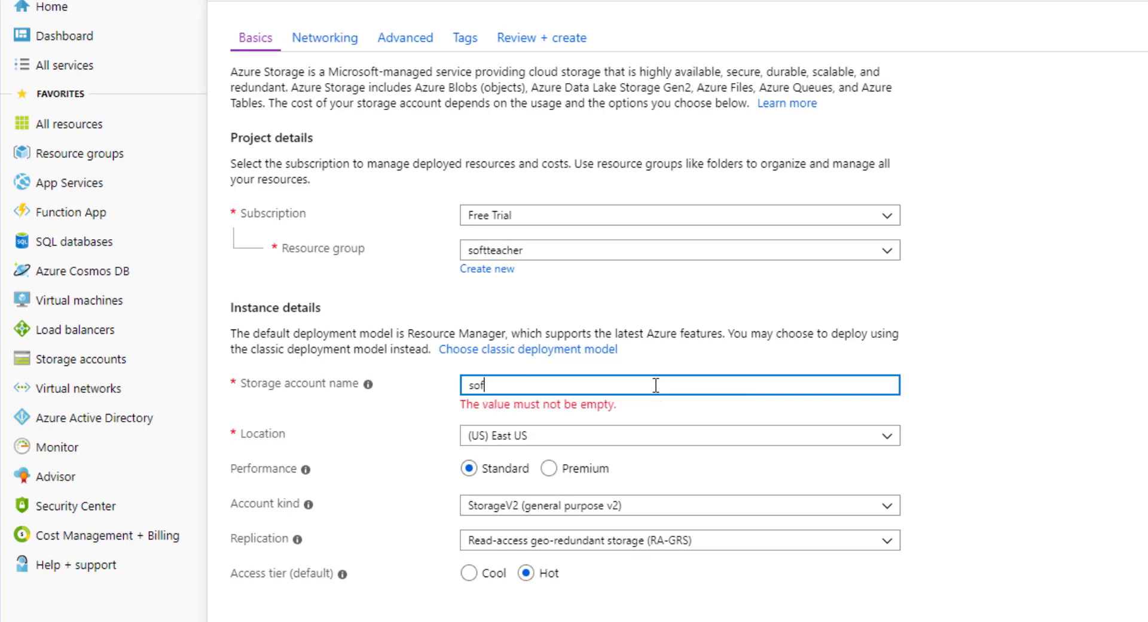
{"action": "type", "text": "tteacheradfs"}
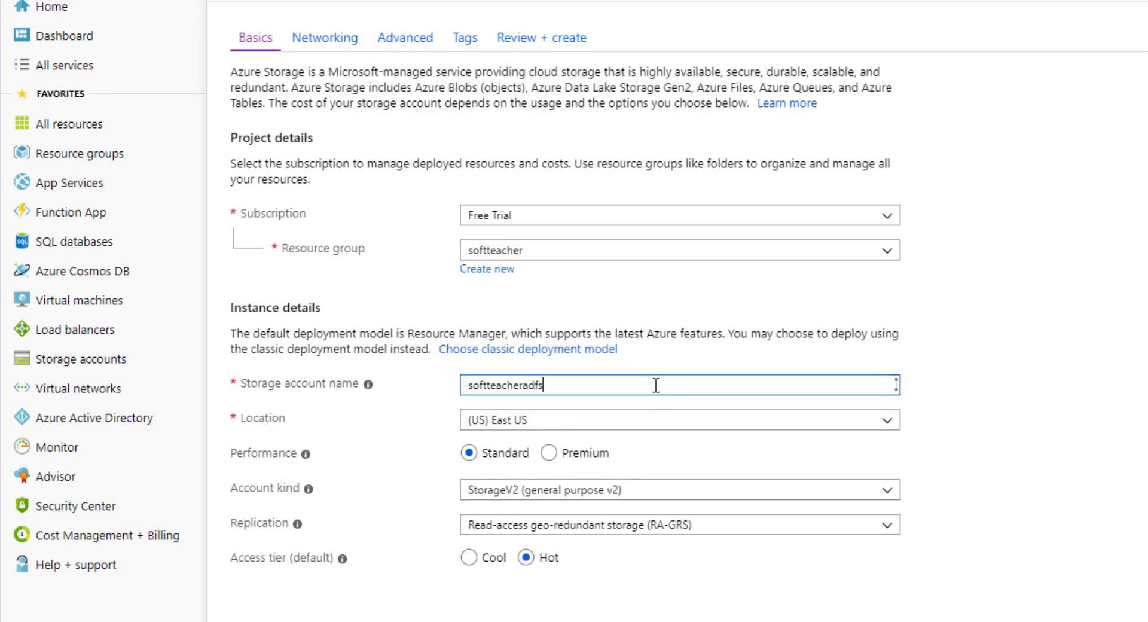
{"action": "type", "text": "torage"}
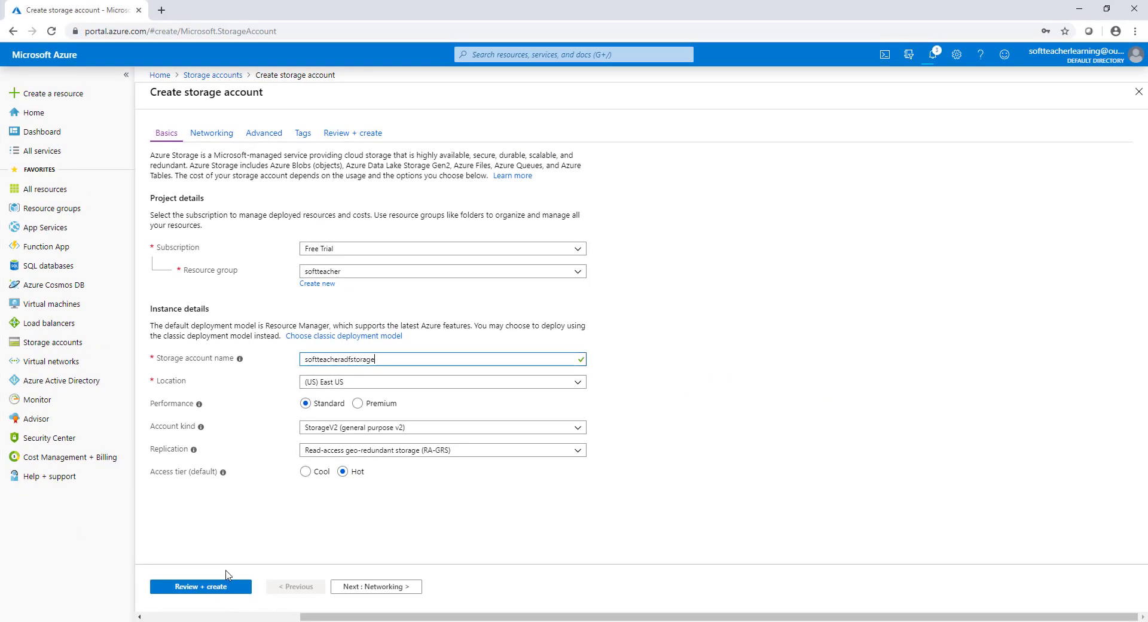
{"action": "left_click", "coordinate": [213, 589]}
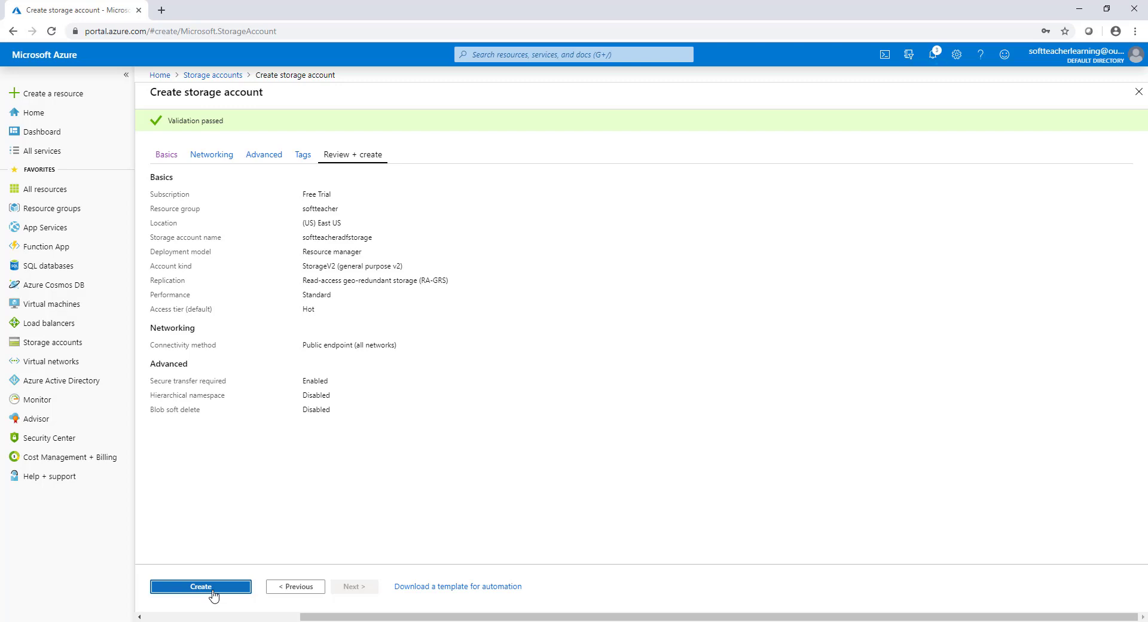
{"action": "left_click", "coordinate": [213, 587]}
{"action": "left_click", "coordinate": [216, 587]}
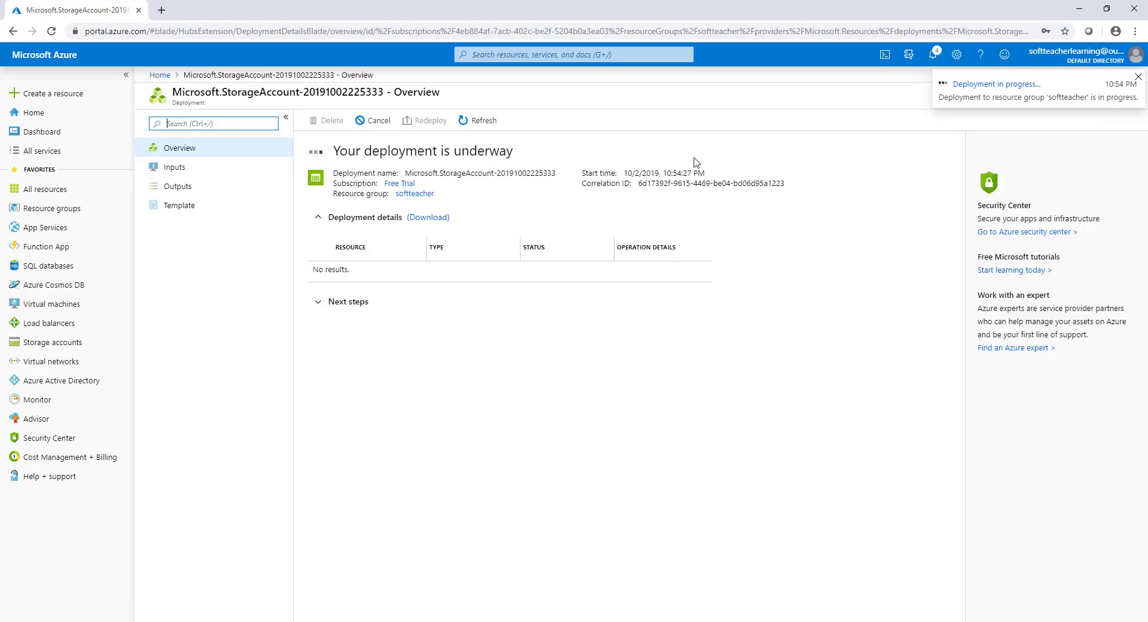
Go to the newly deployed softteacheradfstorage account and open its blob service.
{"action": "left_click", "coordinate": [936, 61]}
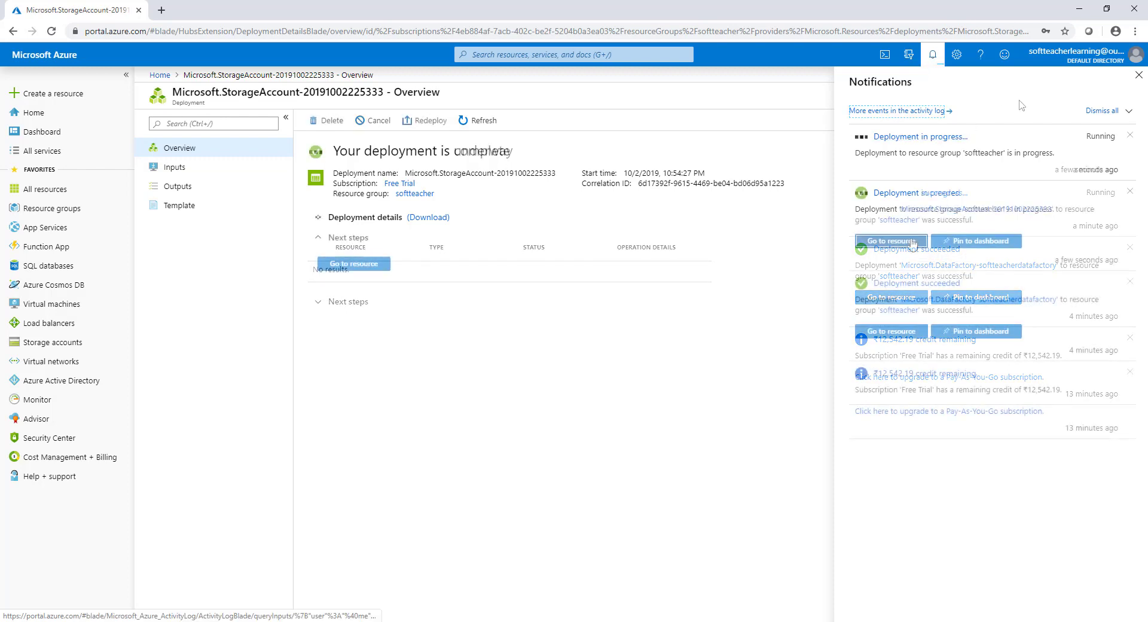
{"action": "left_click", "coordinate": [910, 242]}
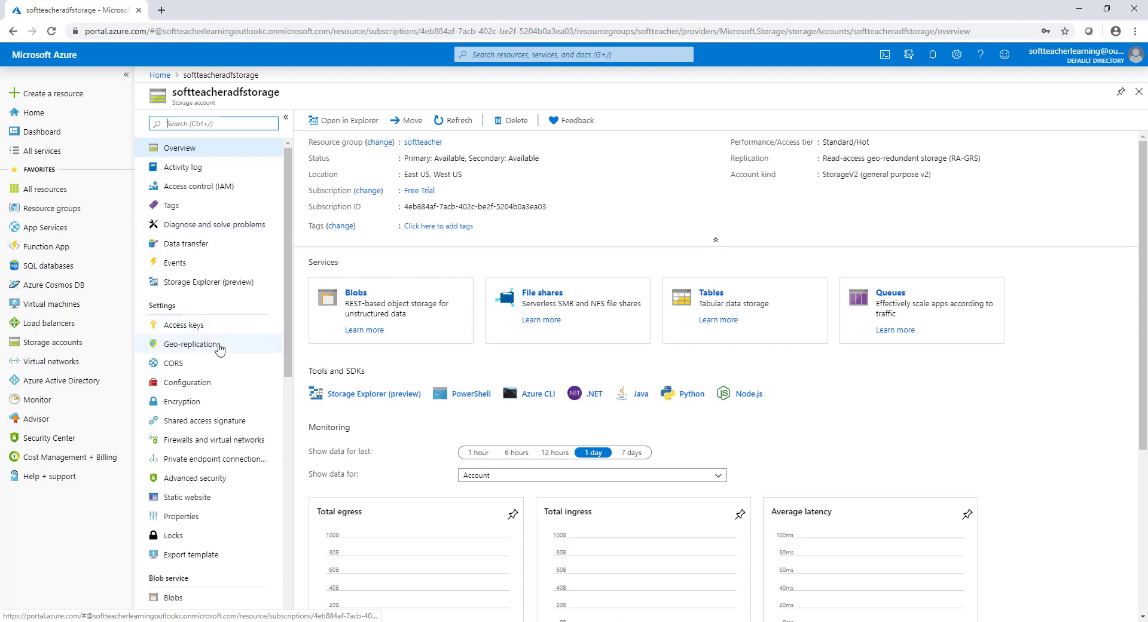
{"action": "scroll", "coordinate": [220, 348], "scroll_direction": "down", "scroll_amount": 3}
{"action": "scroll", "coordinate": [220, 348], "scroll_direction": "down", "scroll_amount": 4}
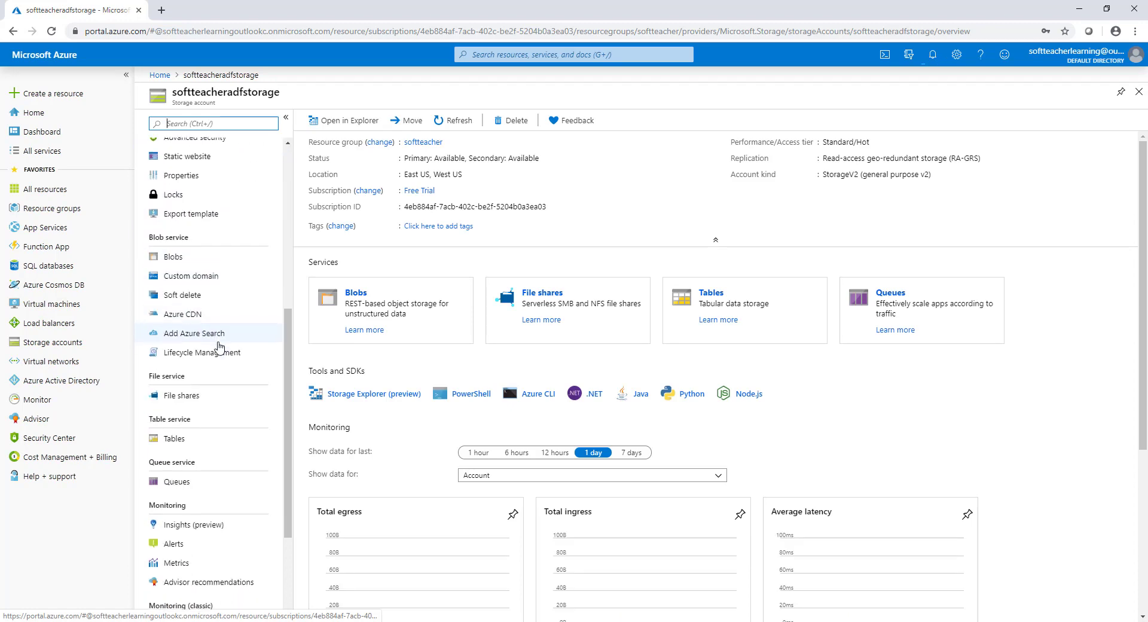
{"action": "left_click", "coordinate": [182, 214]}
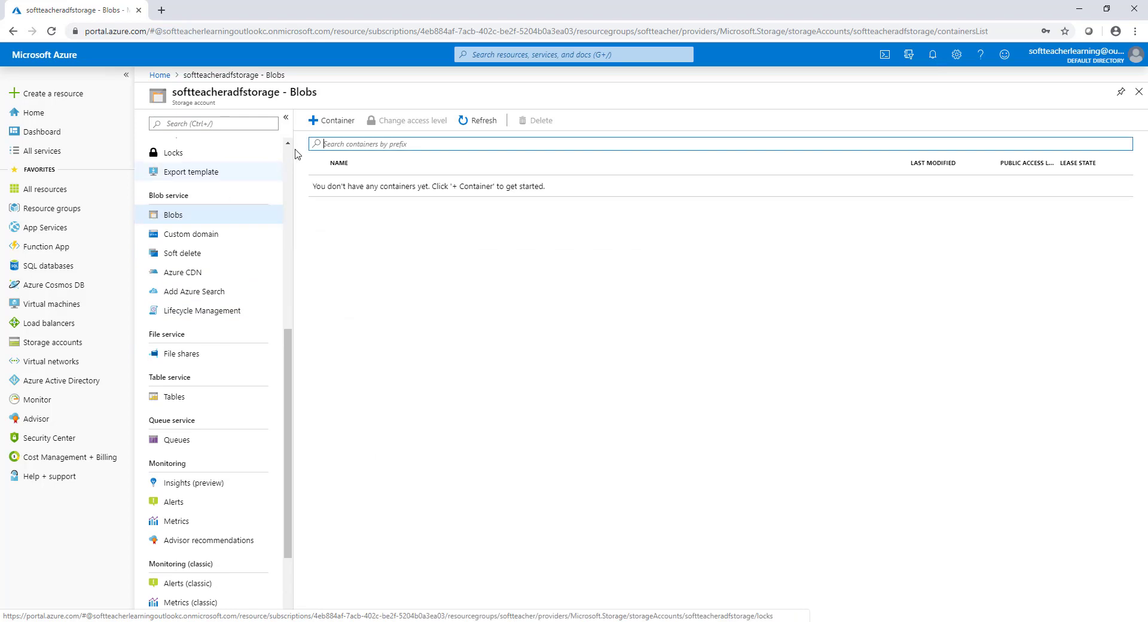
Create a blob container named adfcontainer with private access.
{"action": "left_click", "coordinate": [351, 118]}
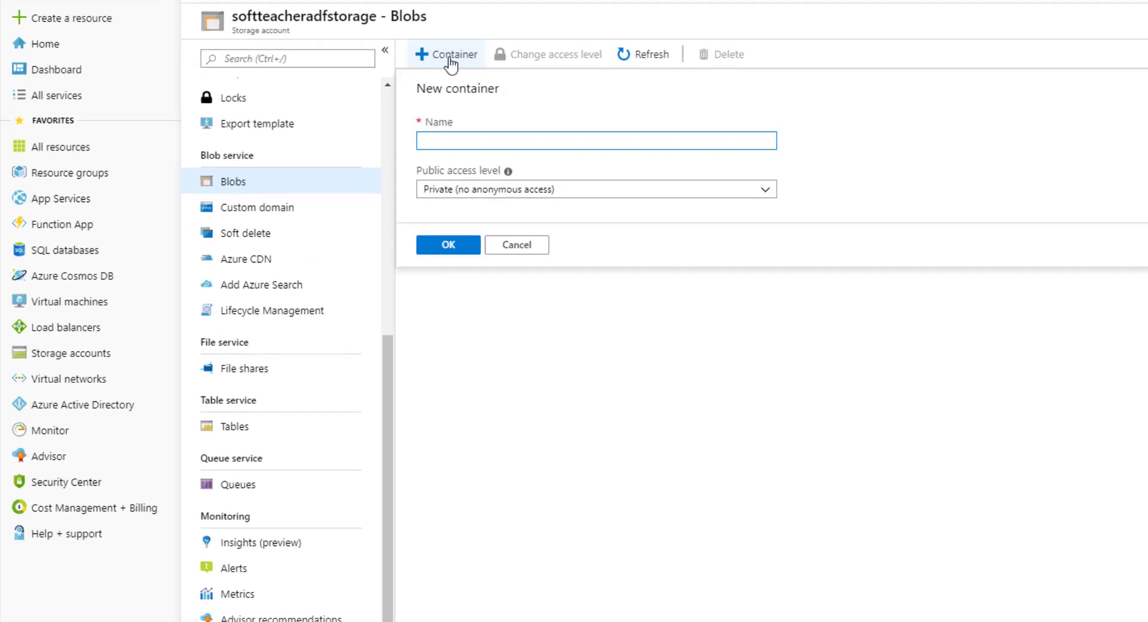
{"action": "type", "text": "adfcontainer"}
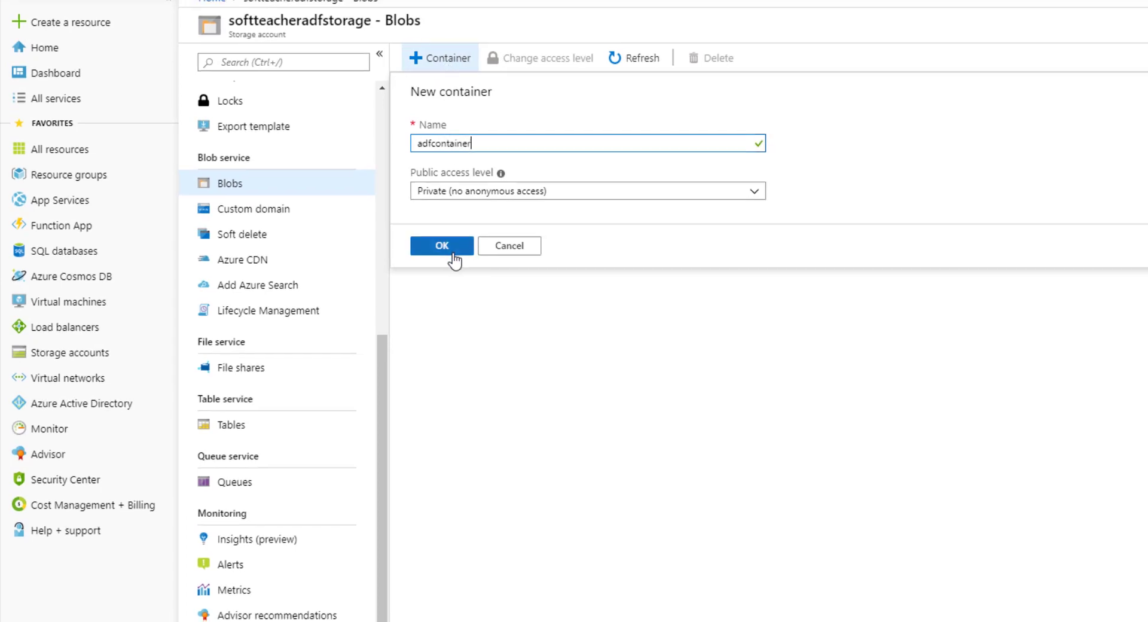
{"action": "left_click", "coordinate": [452, 251]}
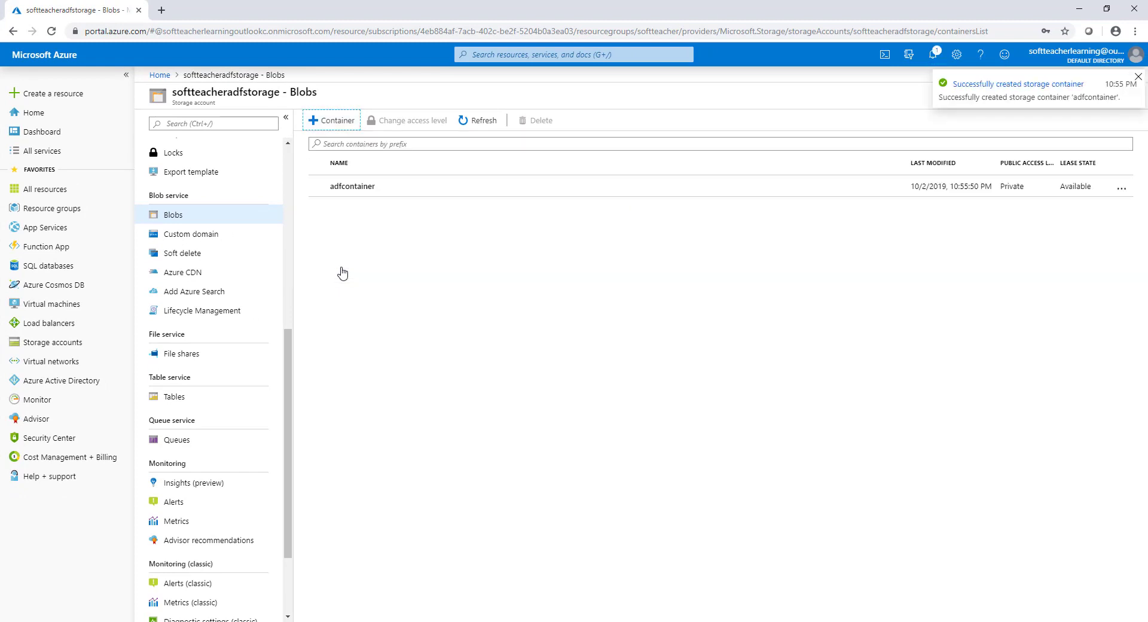
Open adfcontainer and upload emp.txt from the Data (F:) drive to it.
{"action": "left_click", "coordinate": [369, 194]}
{"action": "left_click", "coordinate": [369, 194]}
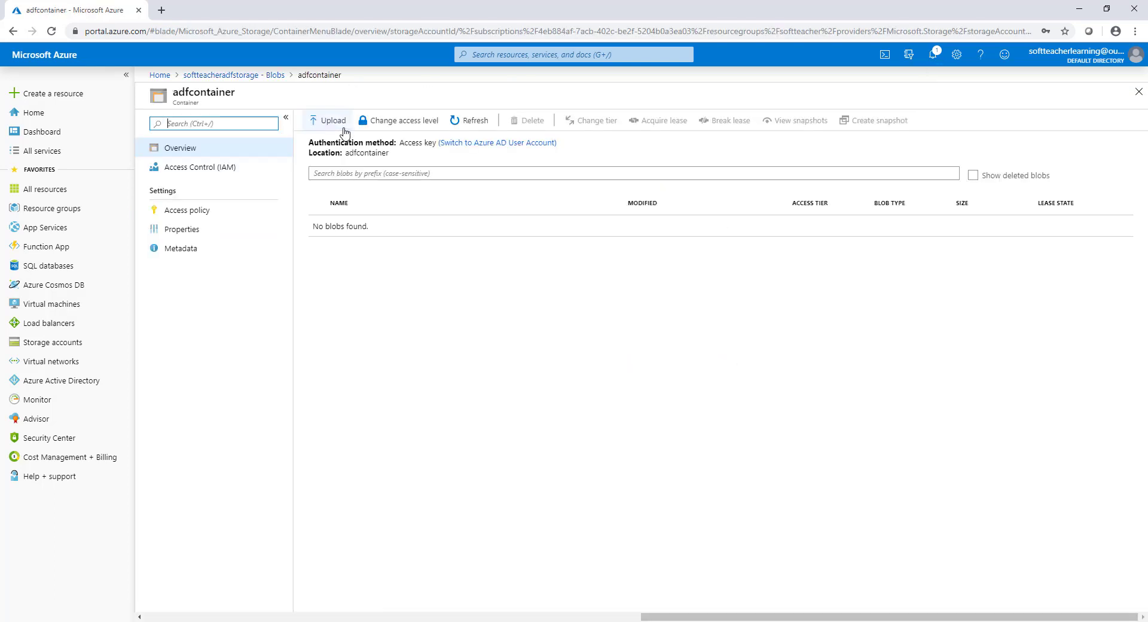
{"action": "left_click", "coordinate": [344, 127]}
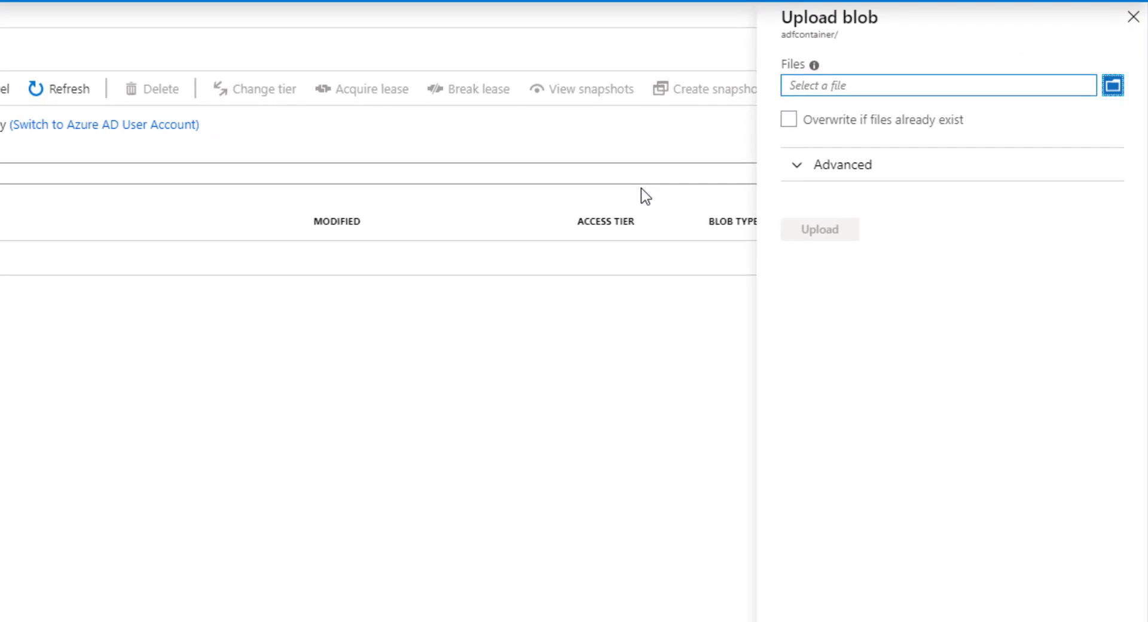
{"action": "left_click", "coordinate": [619, 186]}
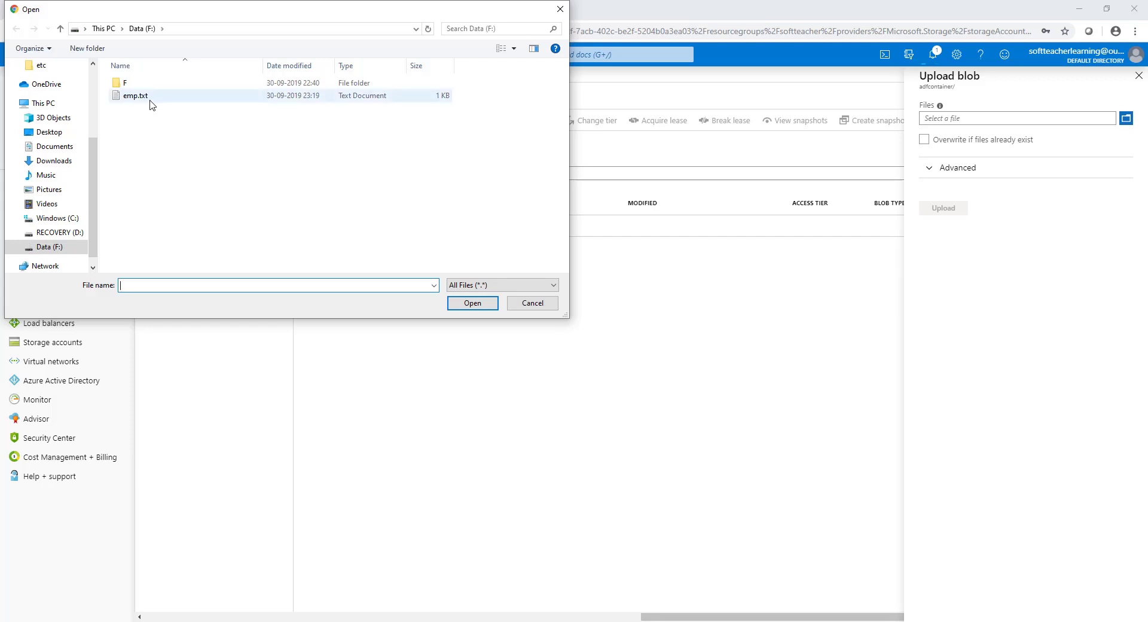
{"action": "left_click", "coordinate": [151, 106]}
{"action": "double_click", "coordinate": [151, 105]}
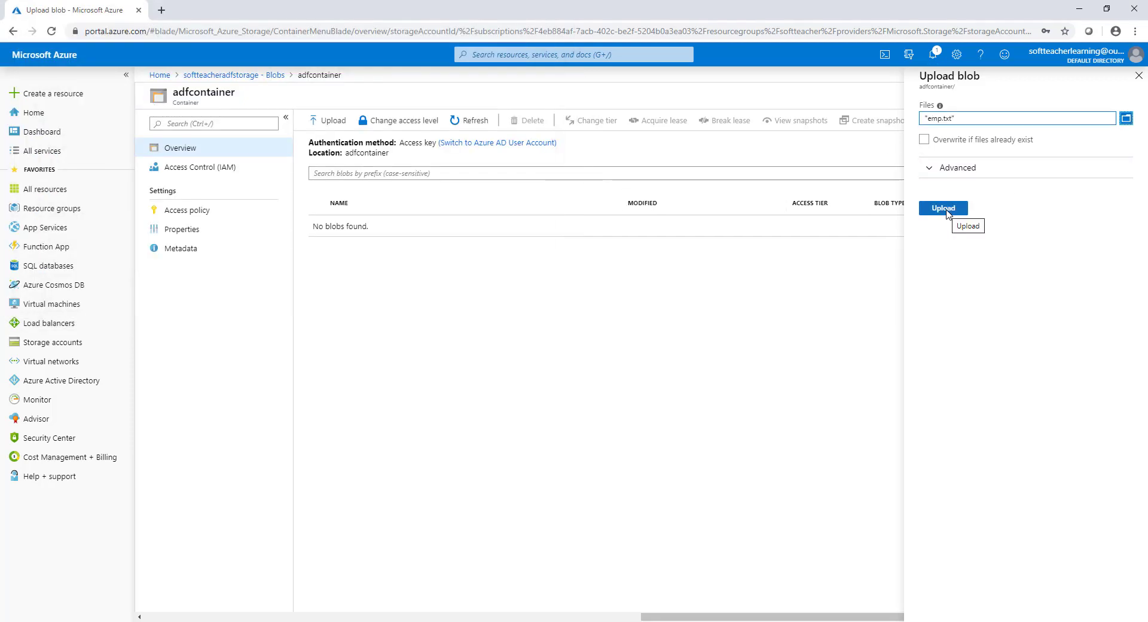
{"action": "left_click", "coordinate": [948, 211]}
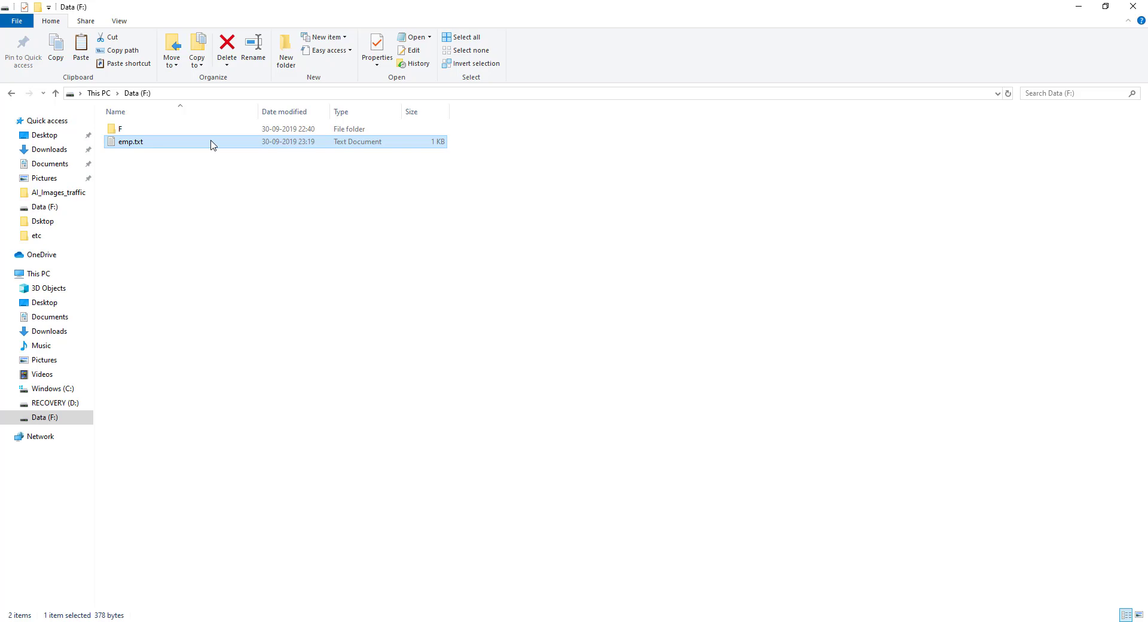
Open emp.txt from the Data (F:) drive in Notepad, review its name records and close it.
{"action": "double_click", "coordinate": [210, 144]}
{"action": "double_click", "coordinate": [458, 310]}
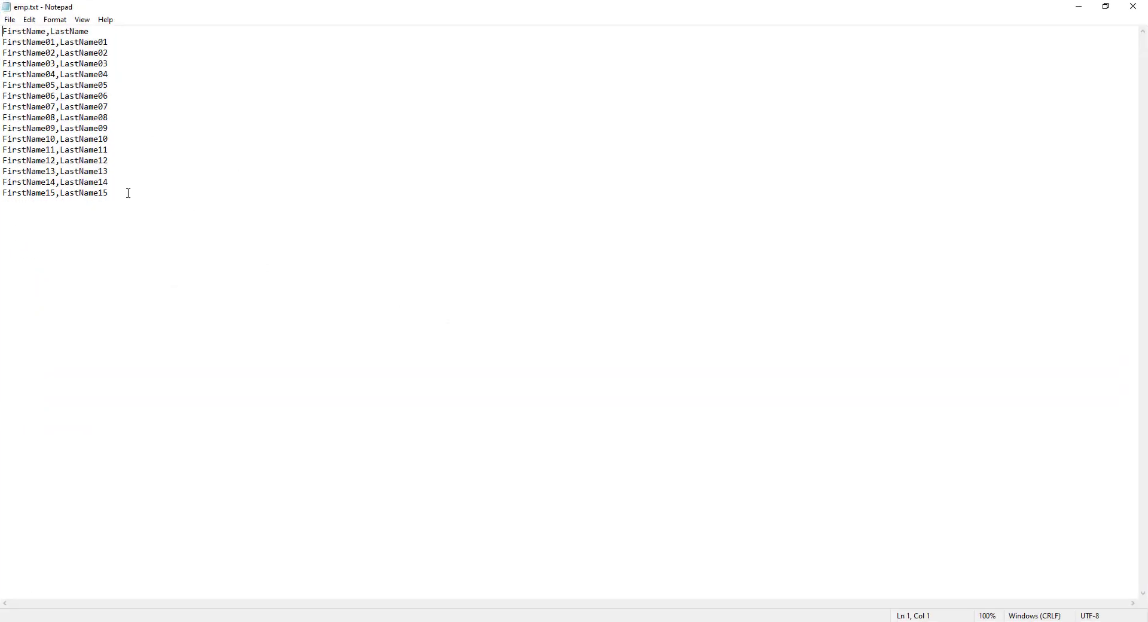
{"action": "left_click", "coordinate": [128, 193]}
{"action": "left_click", "coordinate": [1134, 7]}
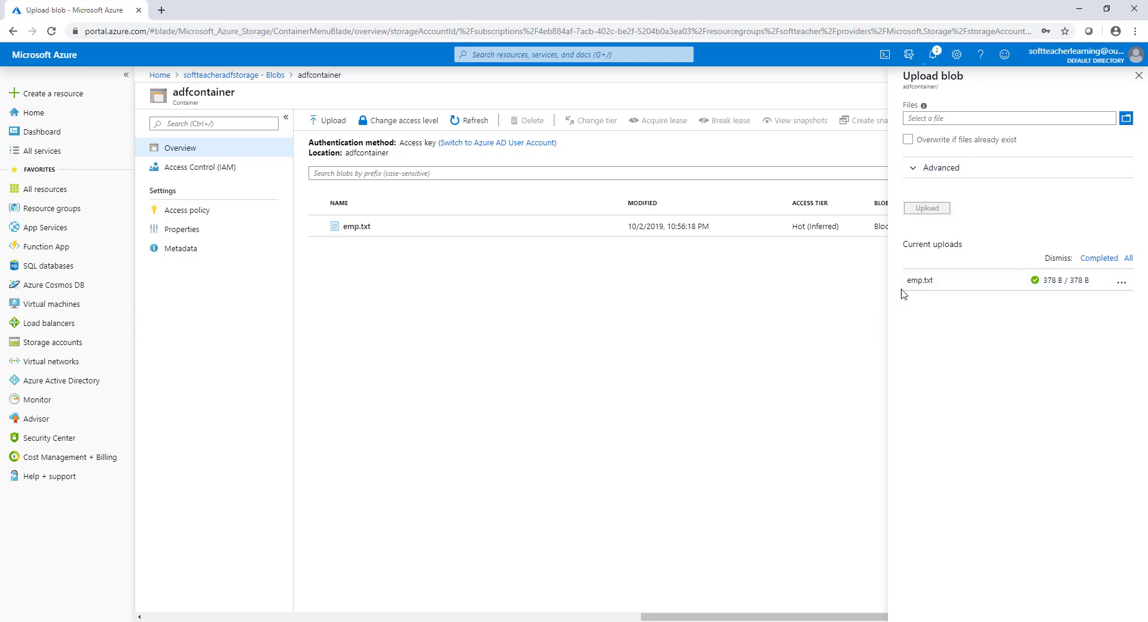
Leave the blob upload and go to the newly deployed ADF SQL database from its deployment notification.
{"action": "left_click", "coordinate": [721, 347]}
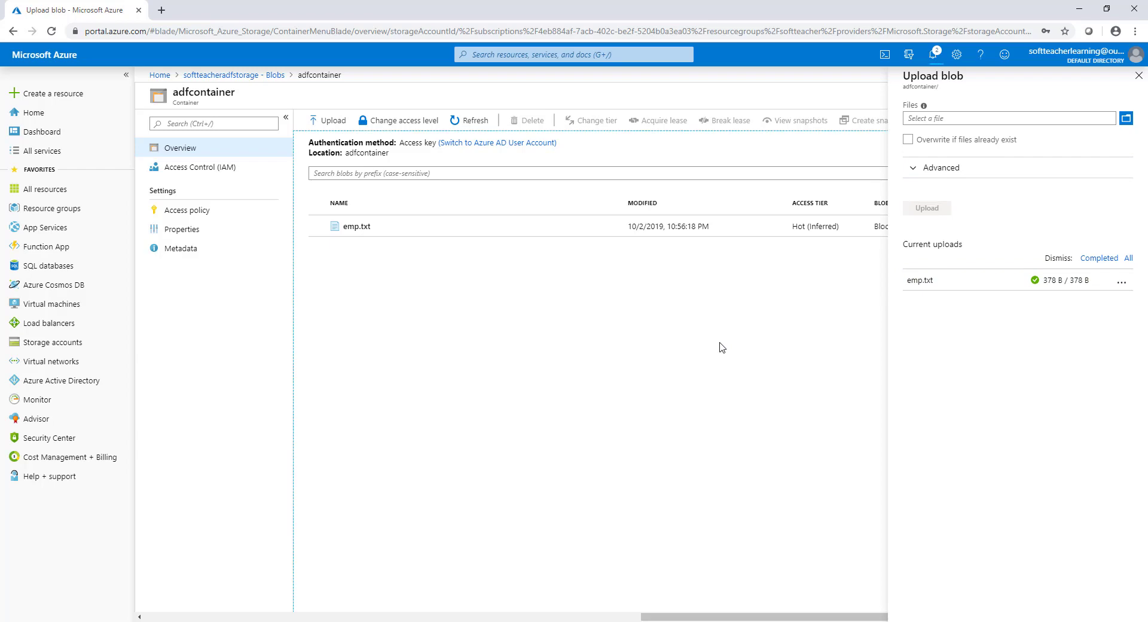
{"action": "left_click", "coordinate": [934, 55]}
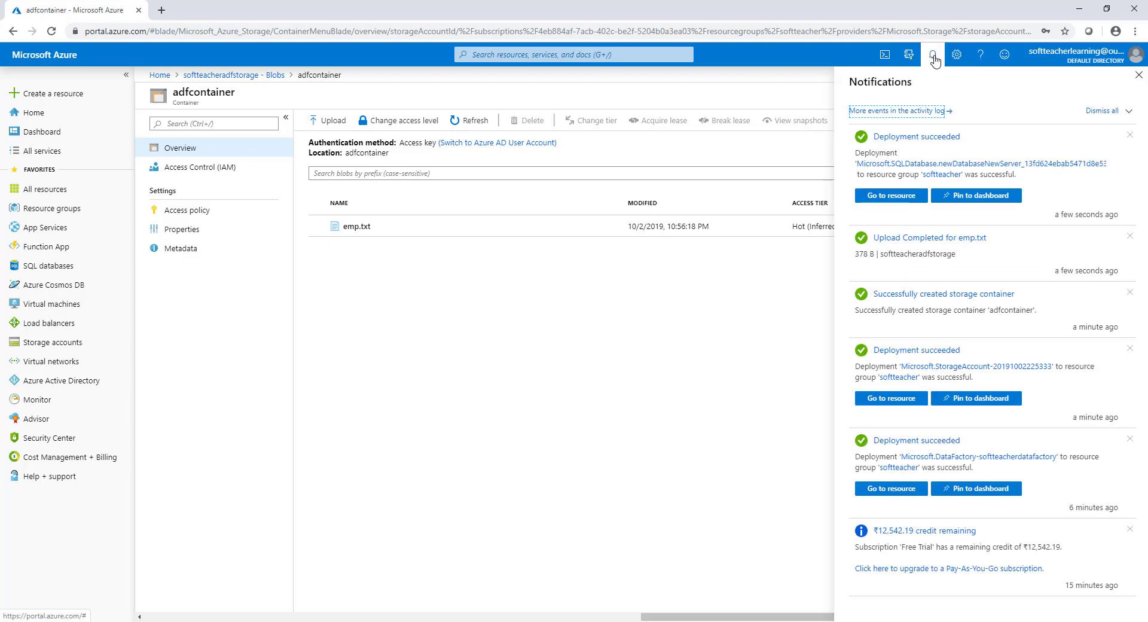
{"action": "left_click", "coordinate": [909, 197]}
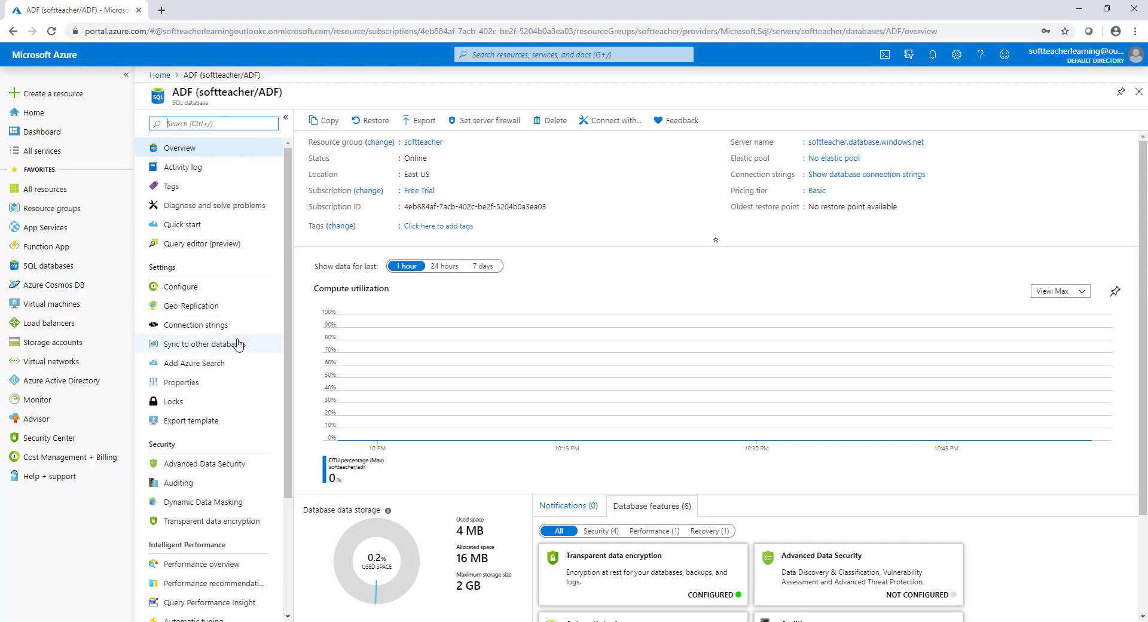
Open the ADF database's query editor and sign in with SQL server authentication by entering the account password.
{"action": "left_click", "coordinate": [245, 248]}
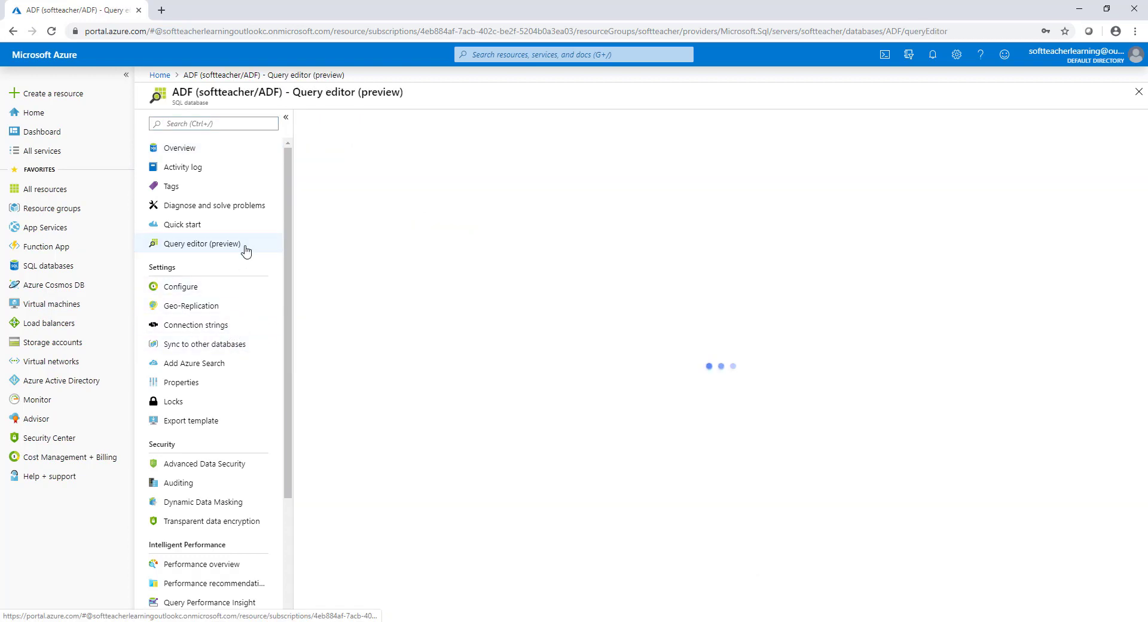
{"action": "left_click", "coordinate": [565, 392]}
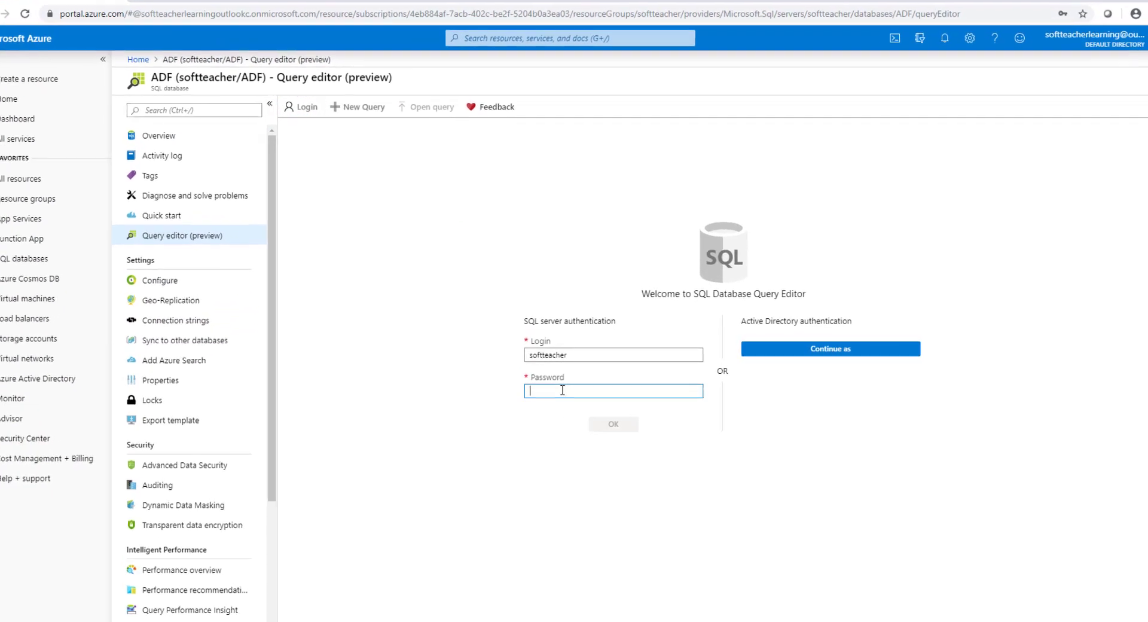
{"action": "type", "text": "••••"}
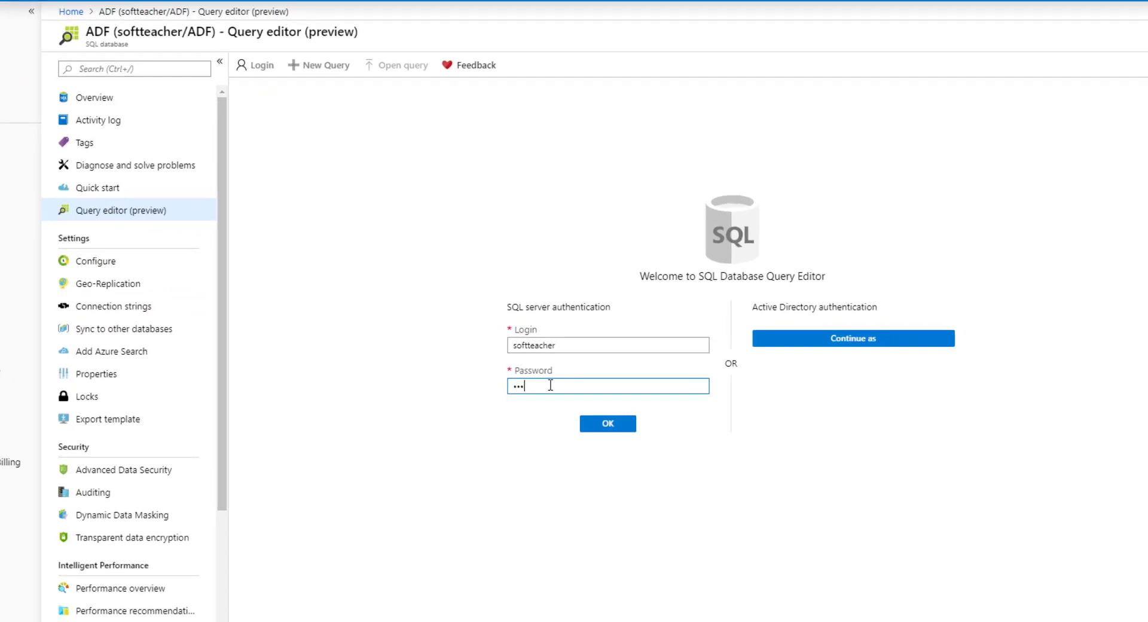
{"action": "type", "text": "•••••••"}
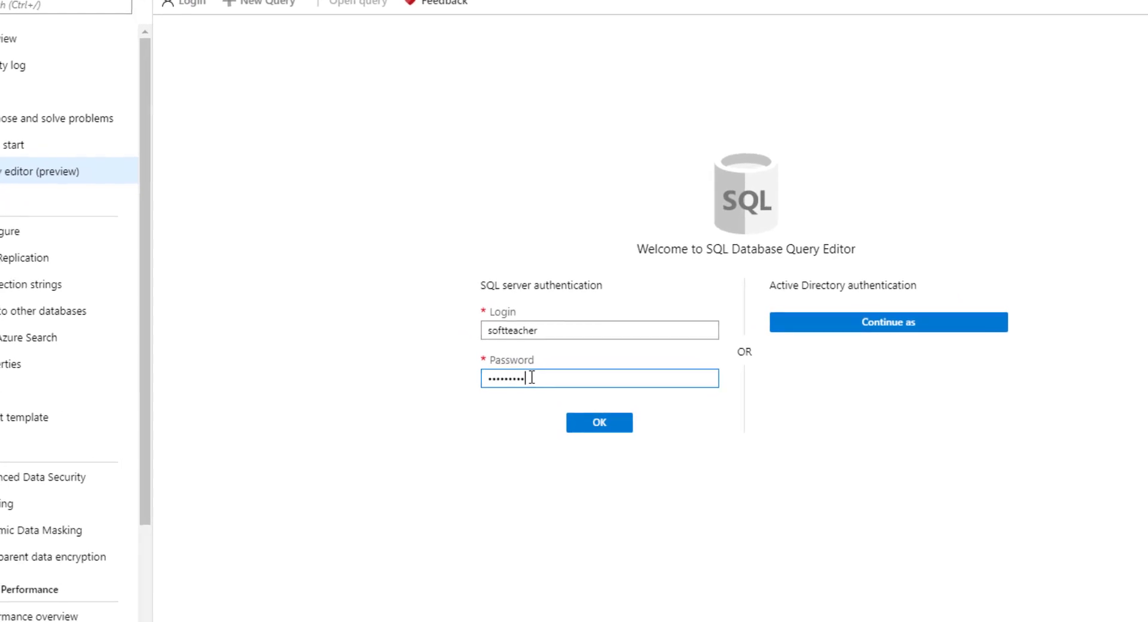
{"action": "type", "text": "••"}
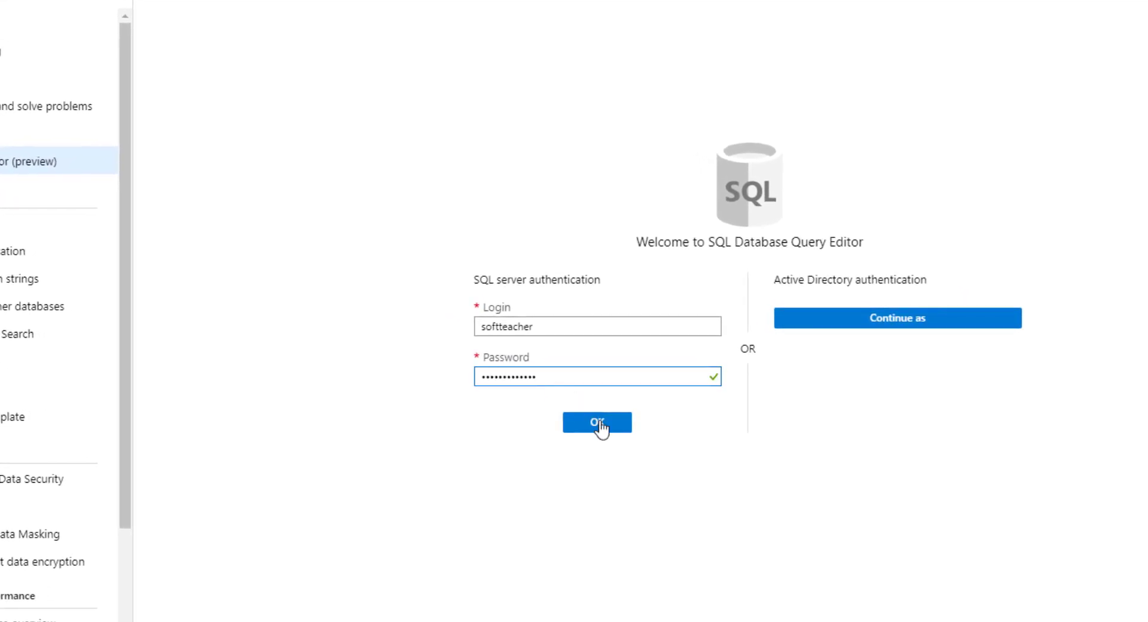
{"action": "left_click", "coordinate": [600, 423]}
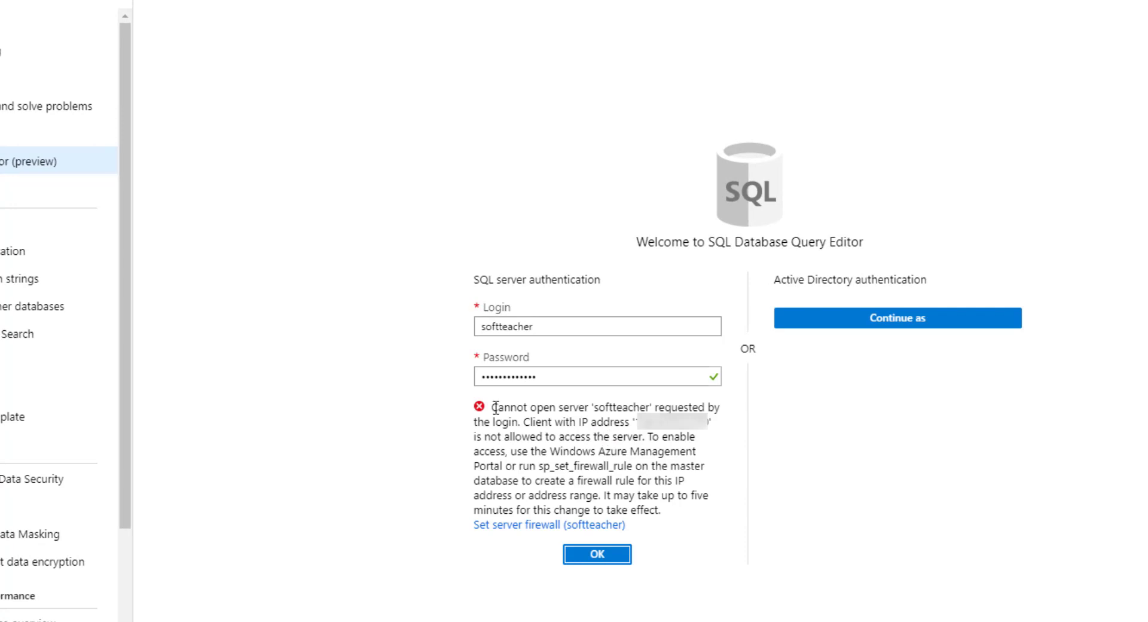
Add the client IP address to the softteacher server's firewall rules, save them, and retry the query editor sign-in.
{"action": "left_click", "coordinate": [536, 406]}
{"action": "left_click_drag", "start_coordinate": [490, 407], "coordinate": [652, 439]}
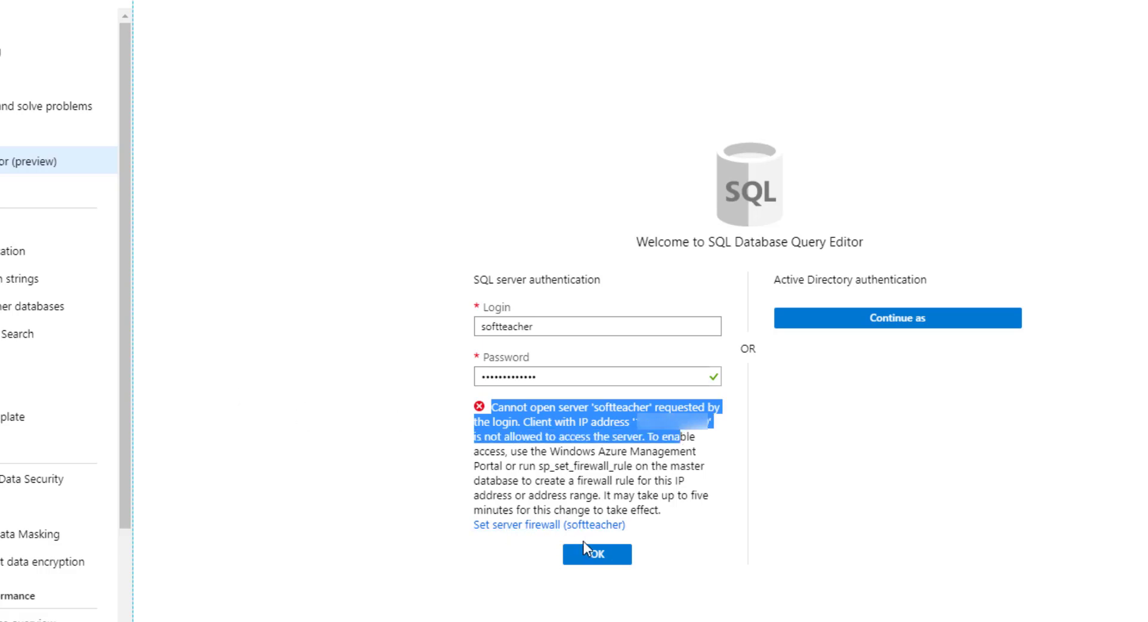
{"action": "left_click", "coordinate": [559, 526]}
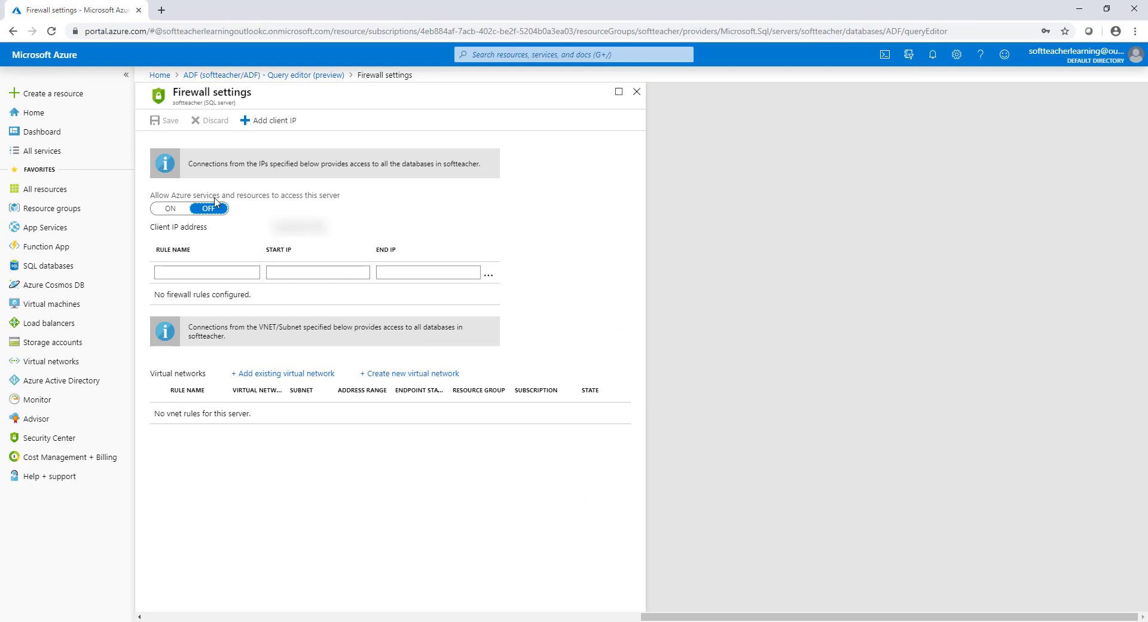
{"action": "left_click", "coordinate": [273, 122]}
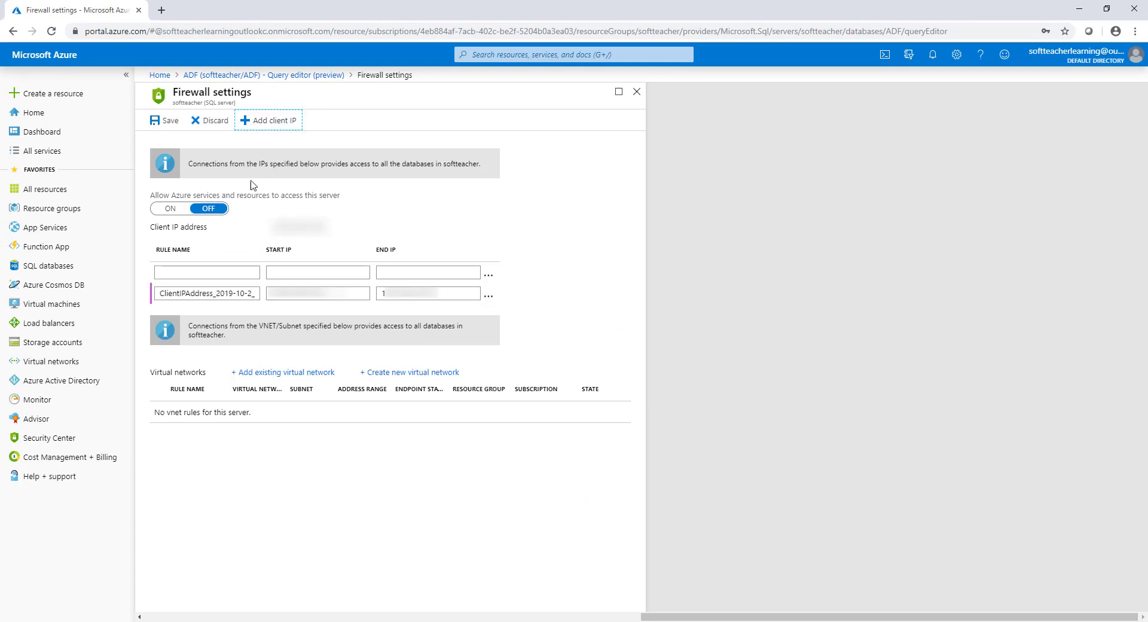
{"action": "left_click", "coordinate": [173, 128]}
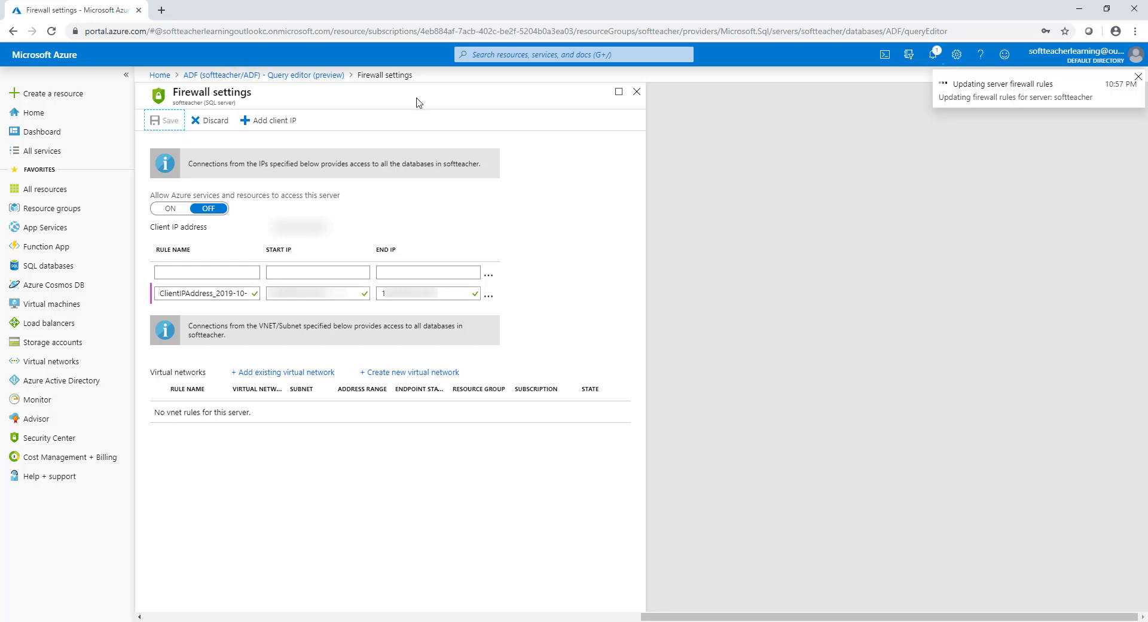
{"action": "left_click", "coordinate": [179, 193]}
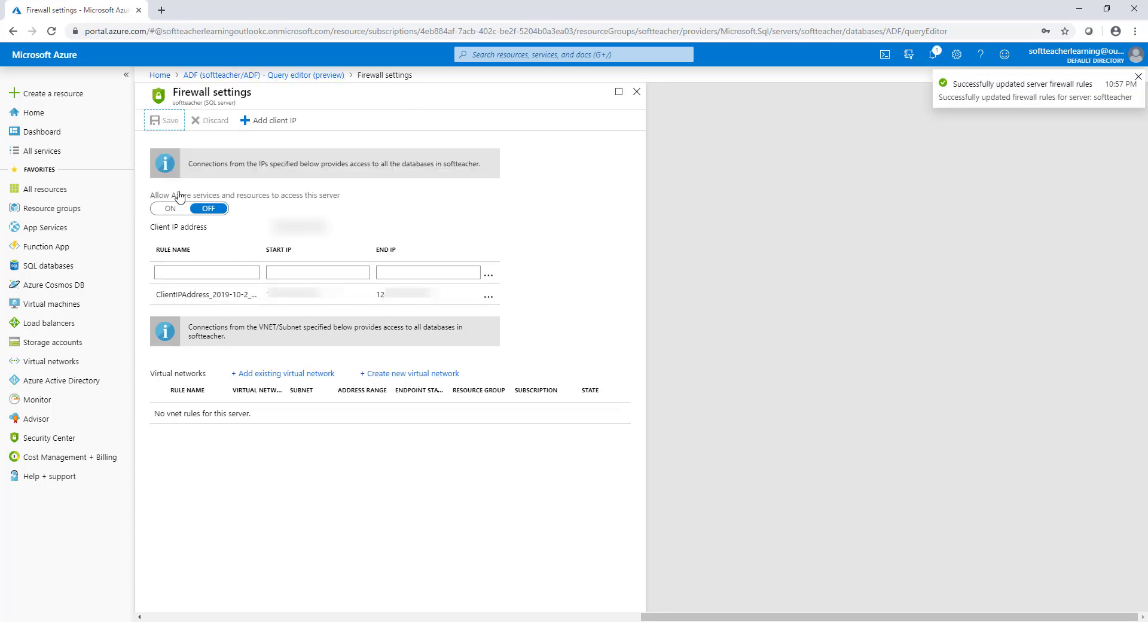
{"action": "left_click", "coordinate": [635, 92]}
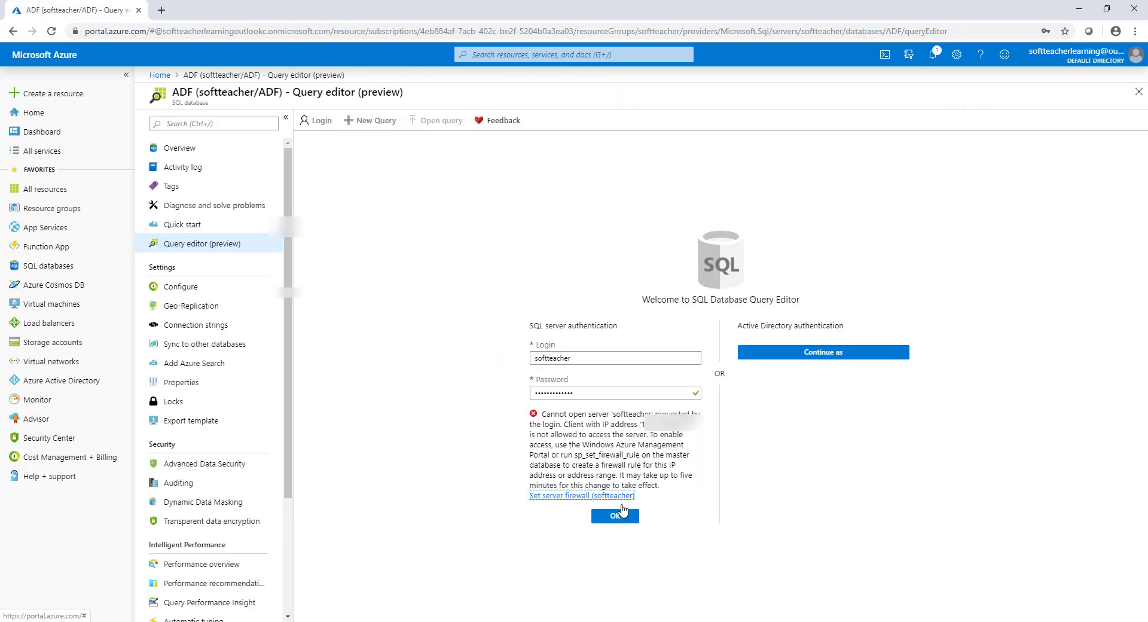
{"action": "left_click", "coordinate": [620, 518]}
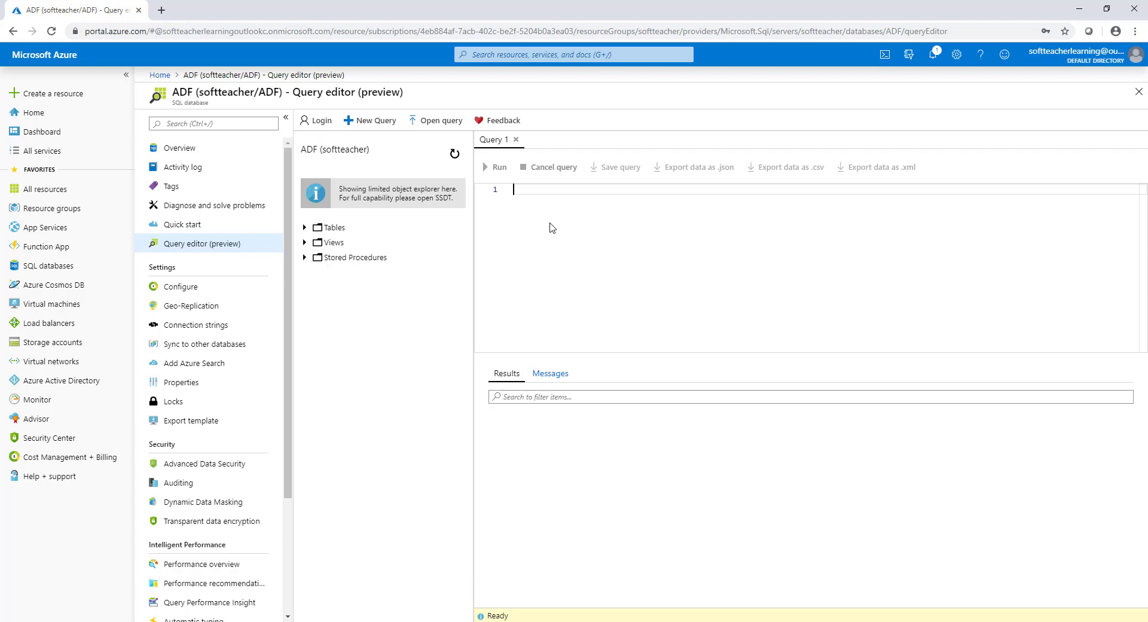
Write CREATE TABLE EMPLOYEE( in the query, with the closing parenthesis on its own line.
{"action": "type", "text": "CRE"}
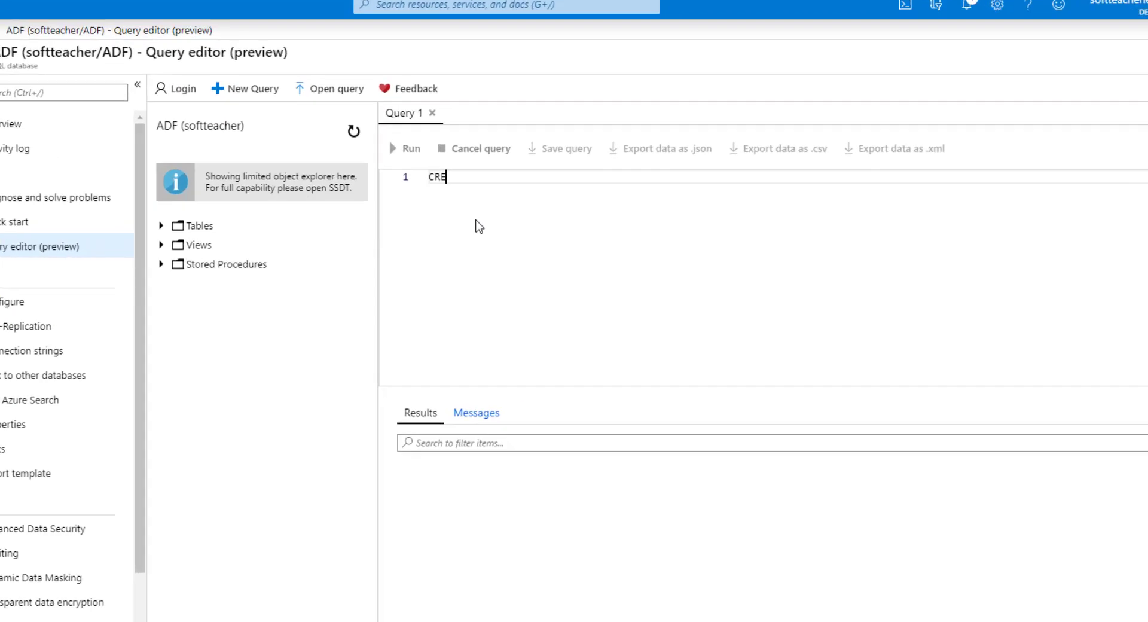
{"action": "type", "text": "ATE TA"}
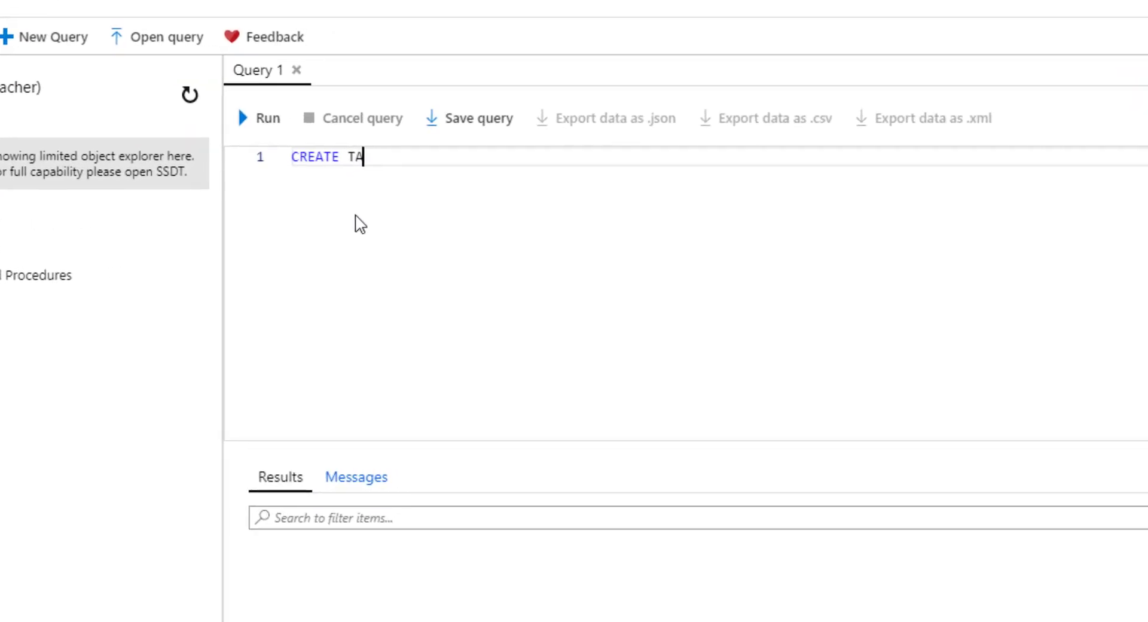
{"action": "type", "text": "BLE EM"}
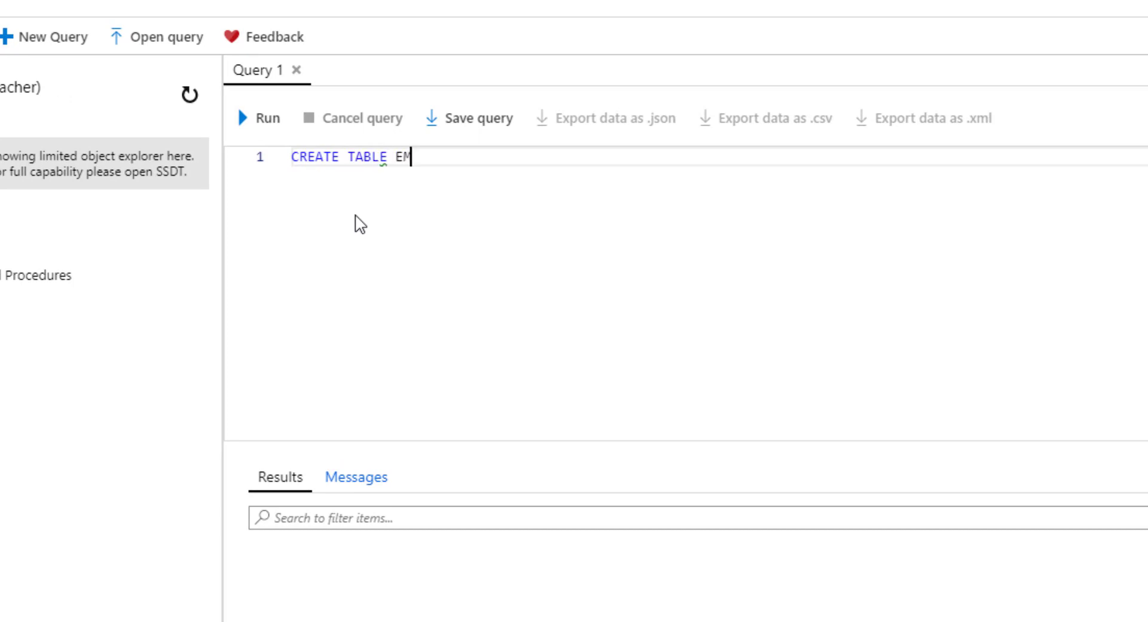
{"action": "type", "text": "PLOYEE"}
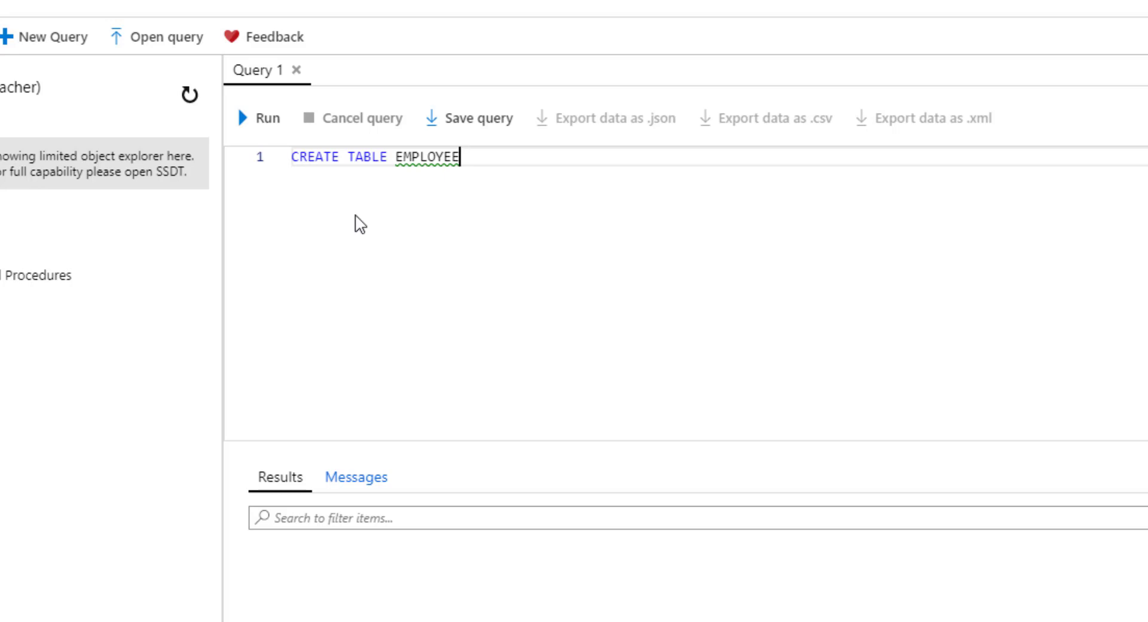
{"action": "key", "text": "Return"}
{"action": "type", "text": "("}
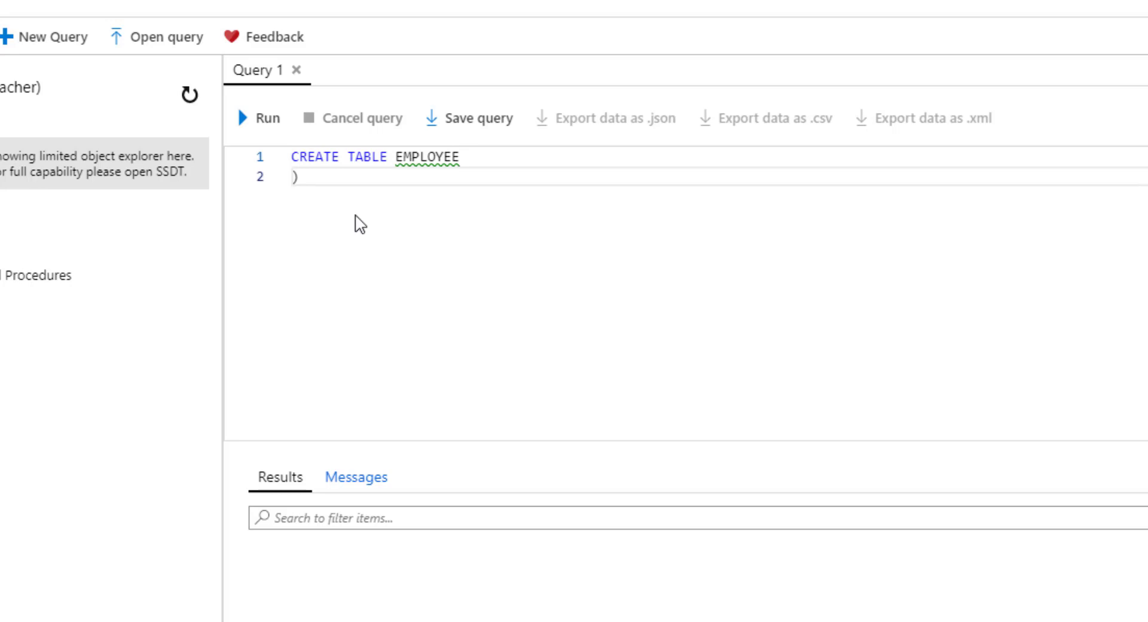
{"action": "key", "text": "BackSpace"}
{"action": "type", "text": "("}
{"action": "key", "text": "BackSpace"}
{"action": "key", "text": "BackSpace"}
{"action": "type", "text": "("}
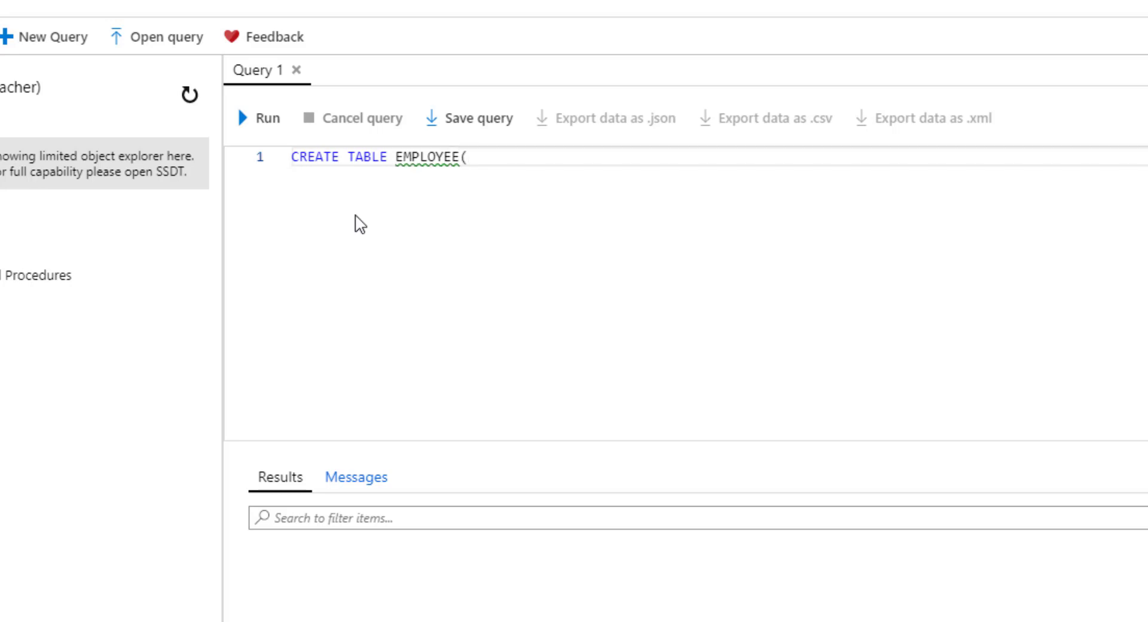
{"action": "key", "text": "Return"}
{"action": "type", "text": ")"}
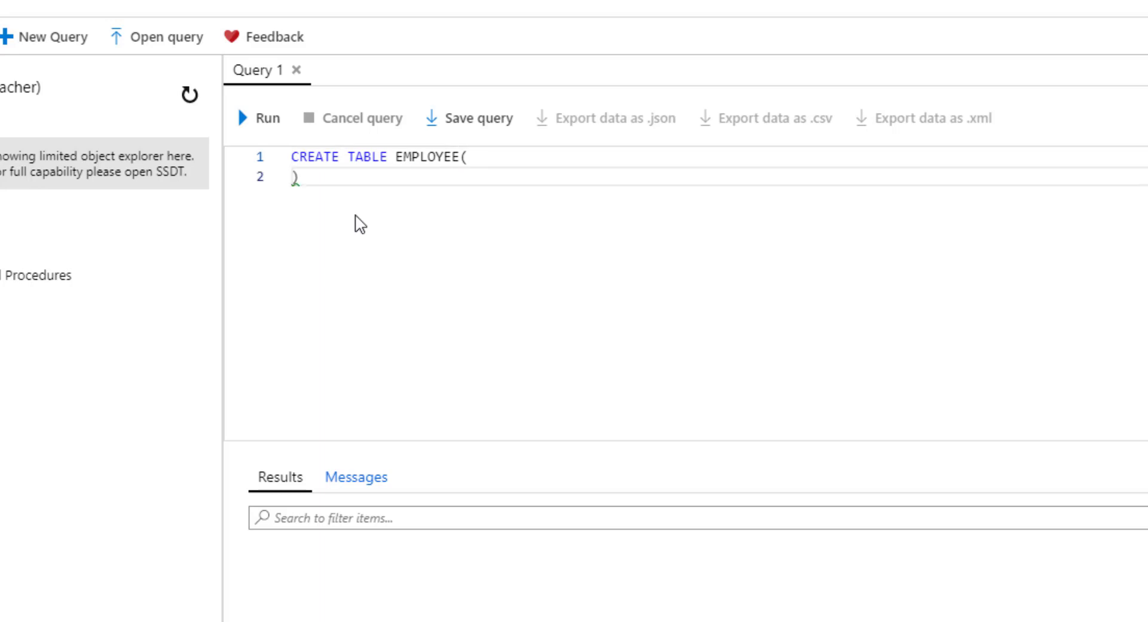
Define an indented FirstName varchar(255) column inside the EMPLOYEE table's parentheses.
{"action": "left_click", "coordinate": [496, 157]}
{"action": "key", "text": "Return"}
{"action": "key", "text": "Tab"}
{"action": "type", "text": "FirstName "}
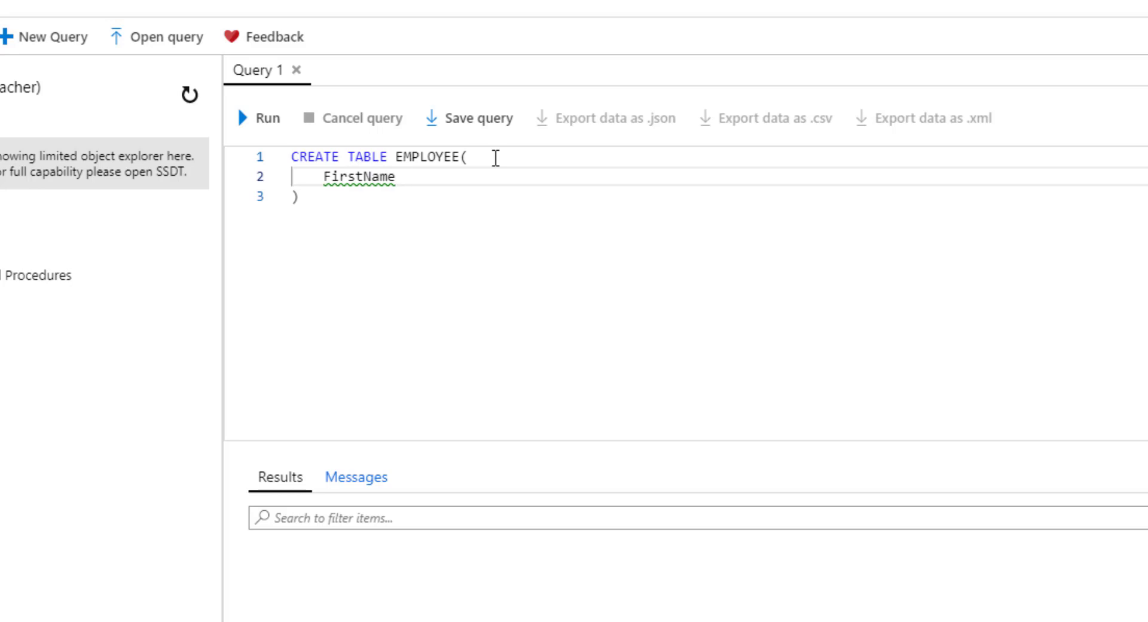
{"action": "type", "text": "varchar(2"}
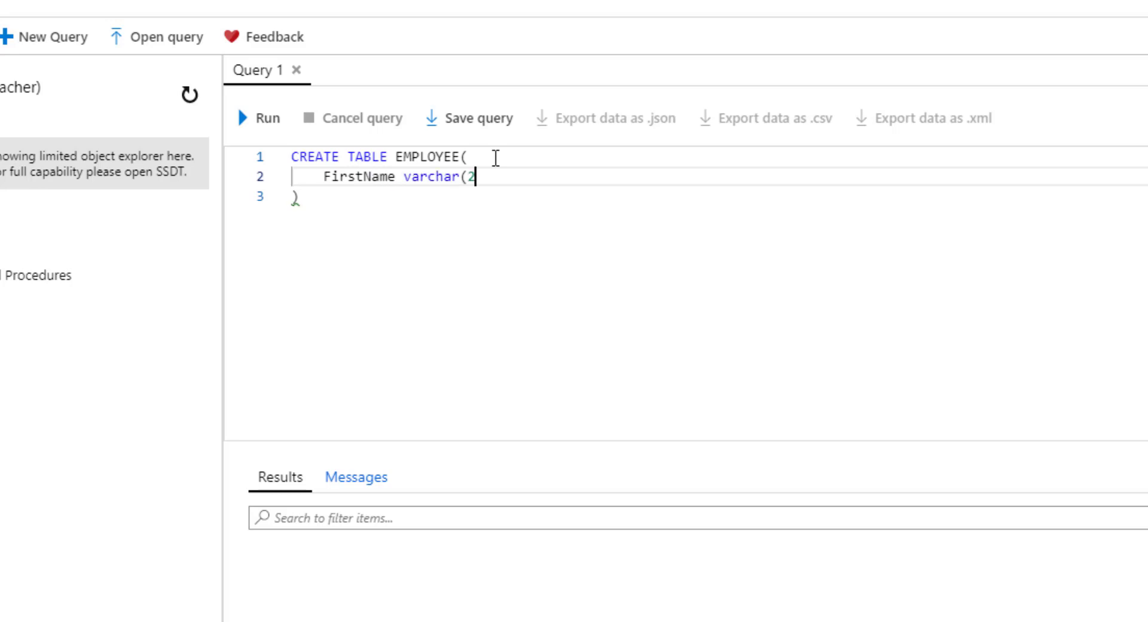
{"action": "type", "text": "55)"}
Add a LastName varchar(255) column below FirstName and end the statement with a semicolon.
{"action": "key", "text": "Return"}
{"action": "type", "text": "Last"}
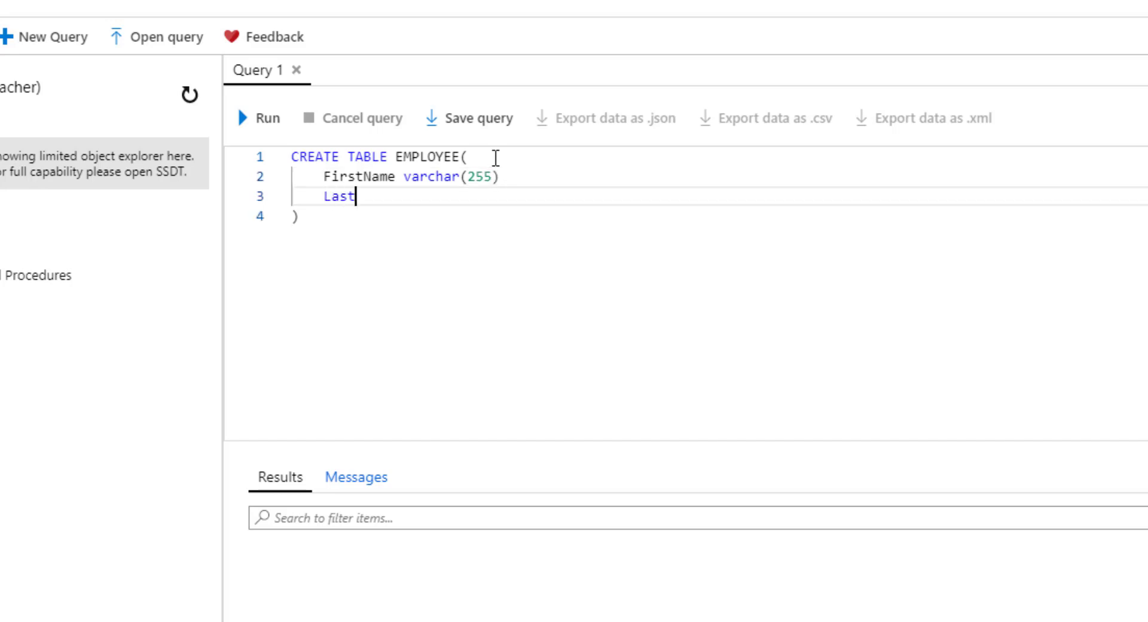
{"action": "type", "text": "Name va"}
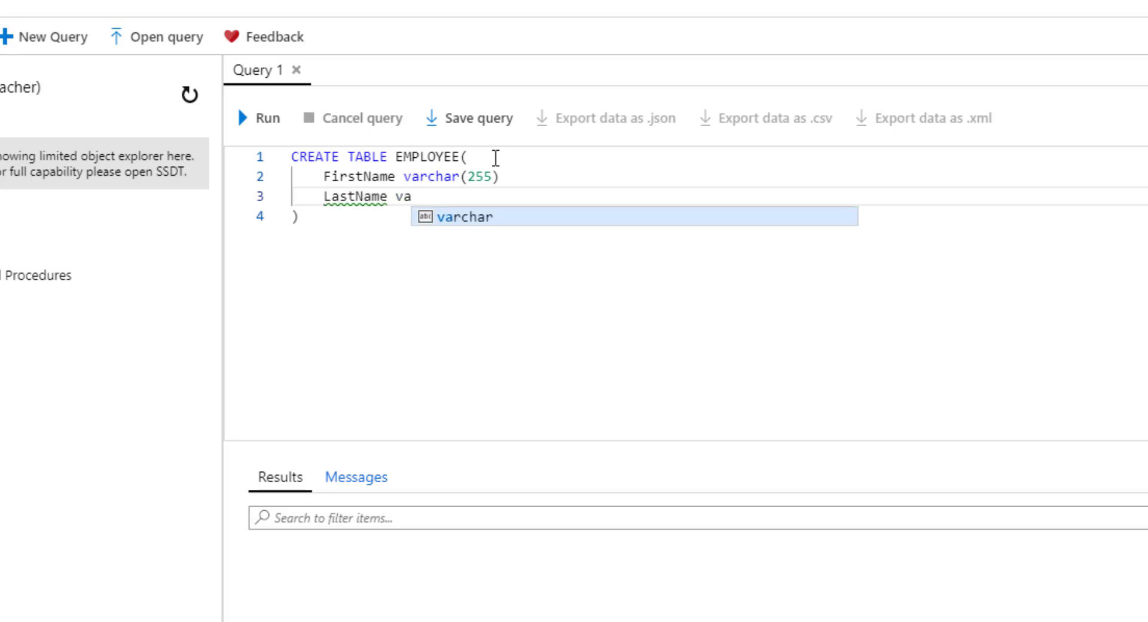
{"action": "type", "text": "rchar"}
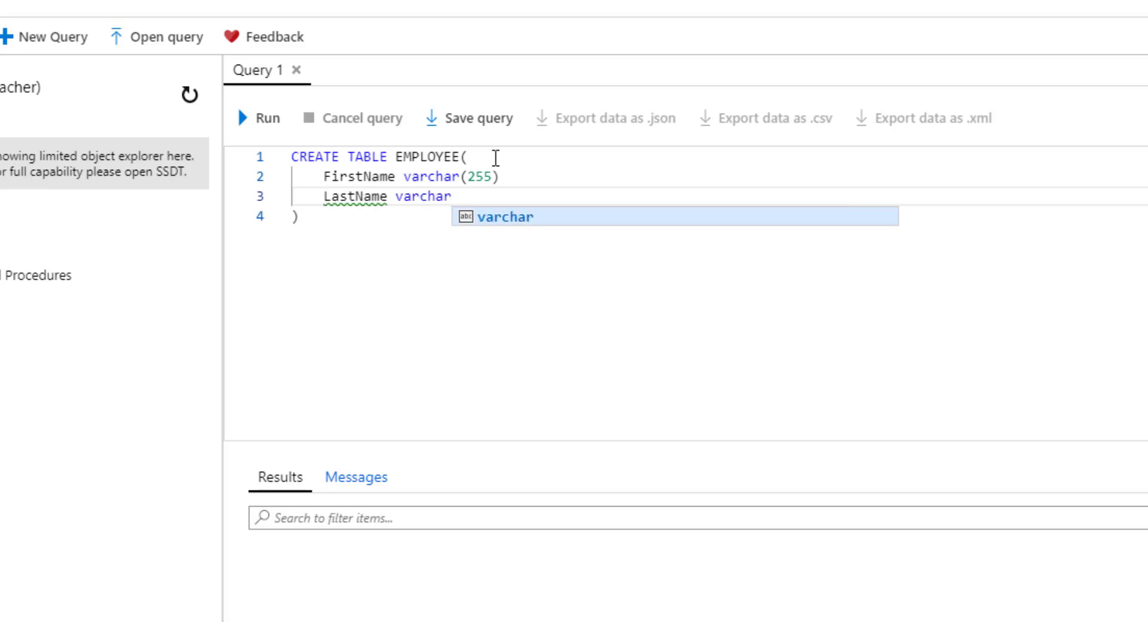
{"action": "type", "text": "(255"}
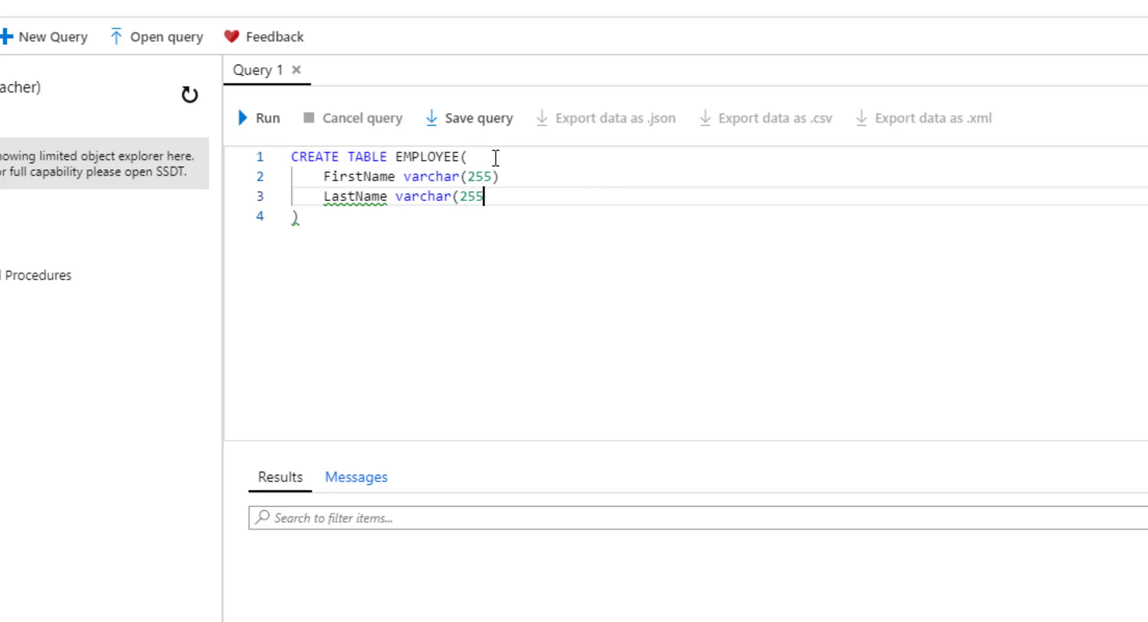
{"action": "type", "text": ")"}
{"action": "left_click", "coordinate": [382, 219]}
{"action": "type", "text": ";"}
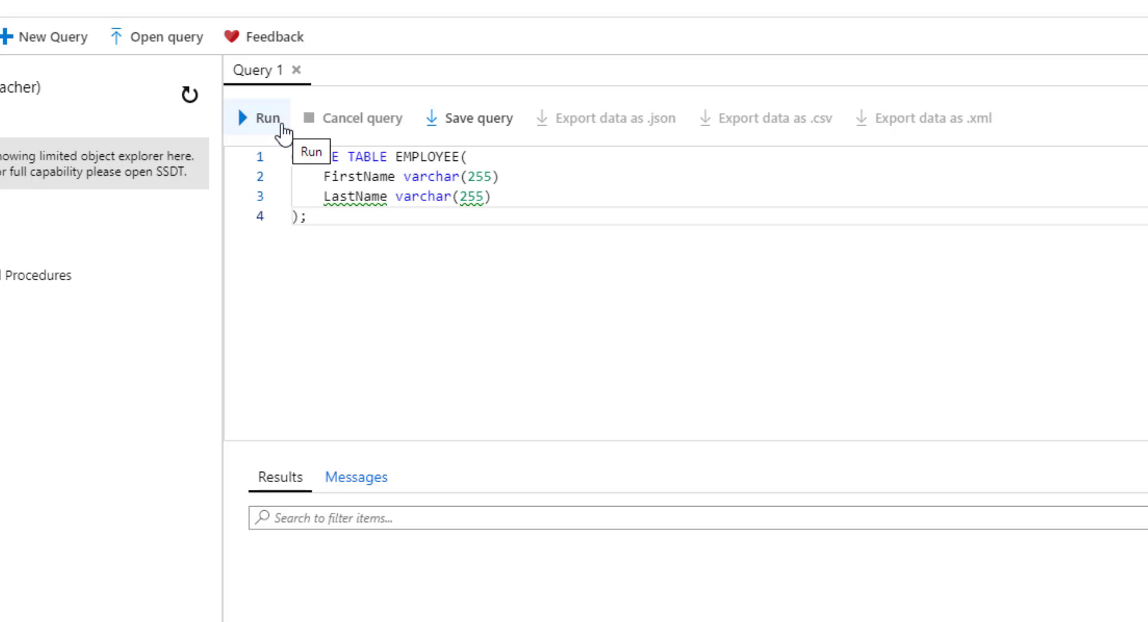
Run the table creation query, correcting it with a comma after FirstName varchar(255) and running it again.
{"action": "left_click", "coordinate": [270, 126]}
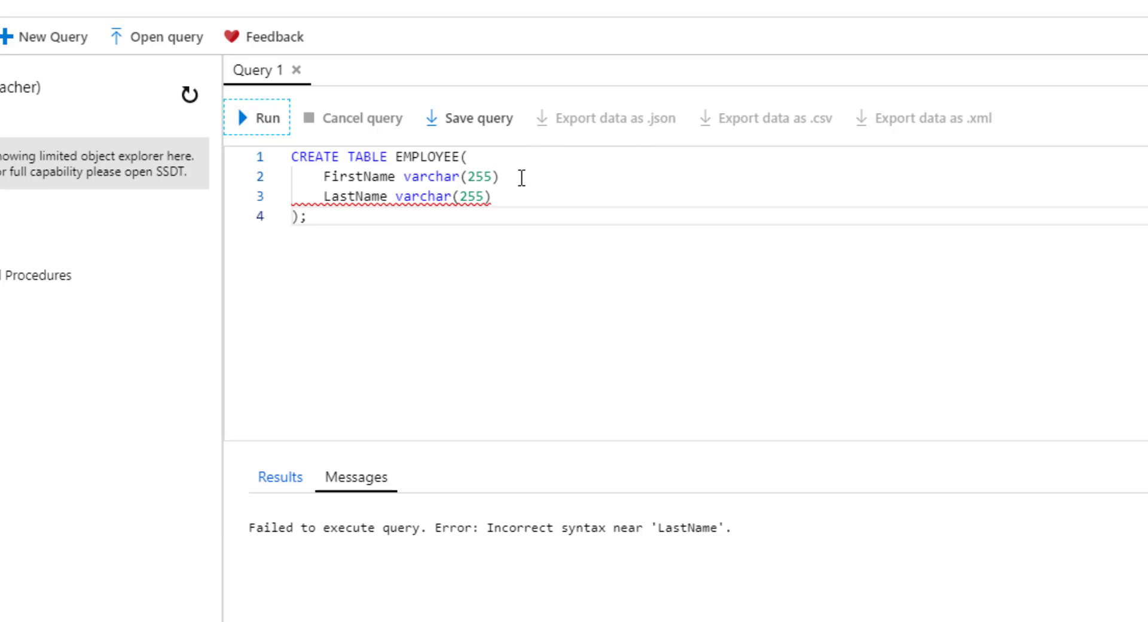
{"action": "left_click", "coordinate": [521, 178]}
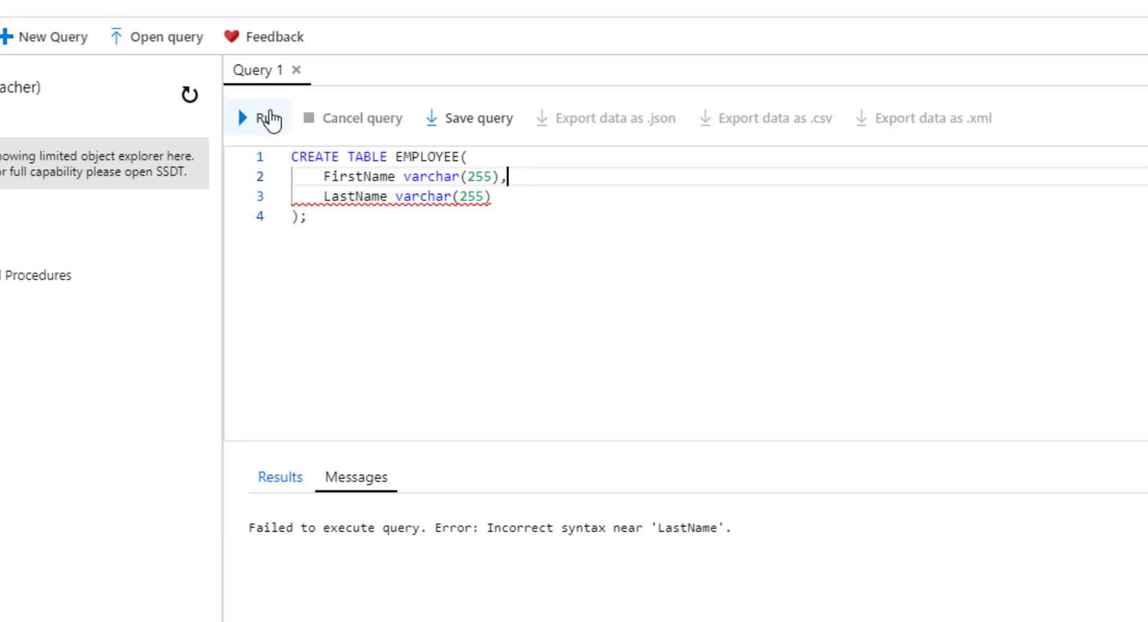
{"action": "left_click", "coordinate": [268, 119]}
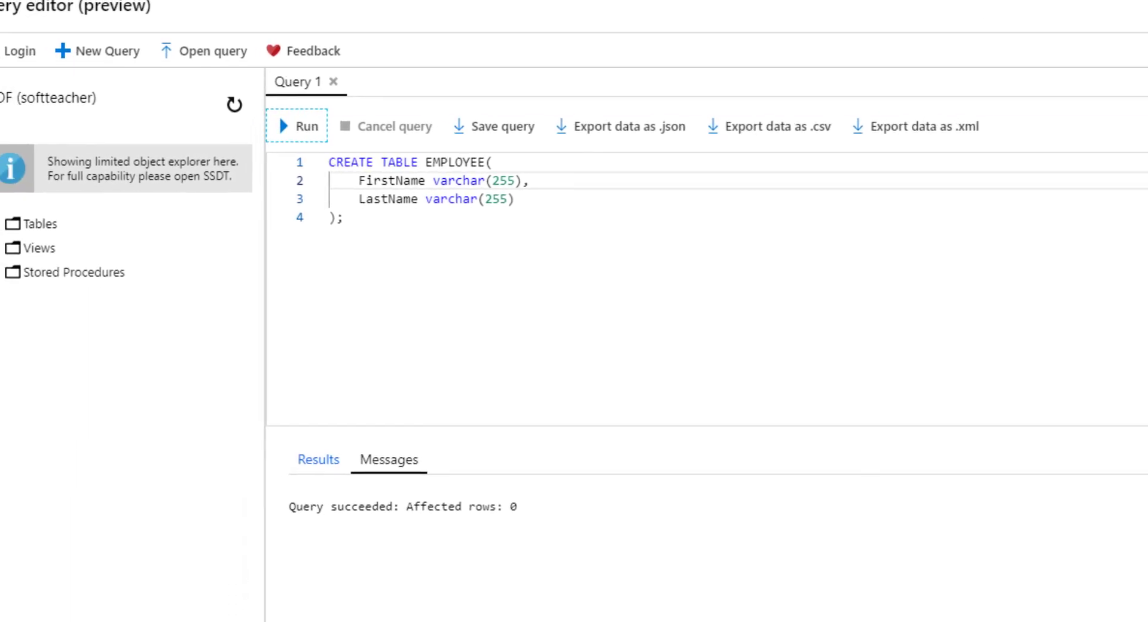
Close the query, discard unsaved edits and go to the softteacherdatafactory resource from its deployment notification.
{"action": "left_click", "coordinate": [973, 5]}
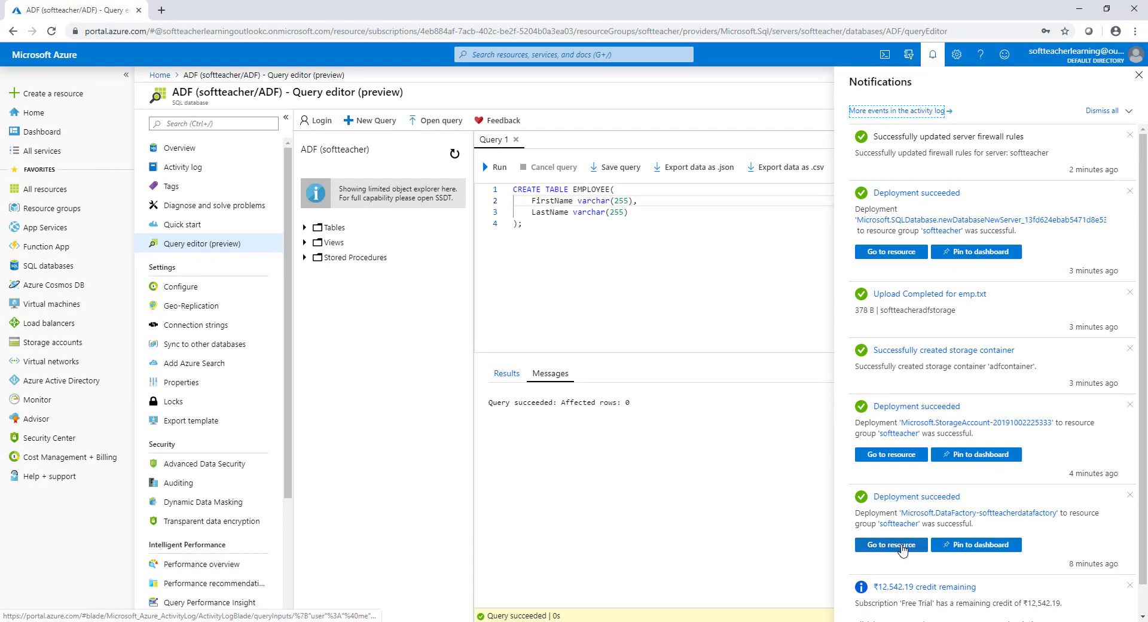
{"action": "left_click", "coordinate": [903, 549]}
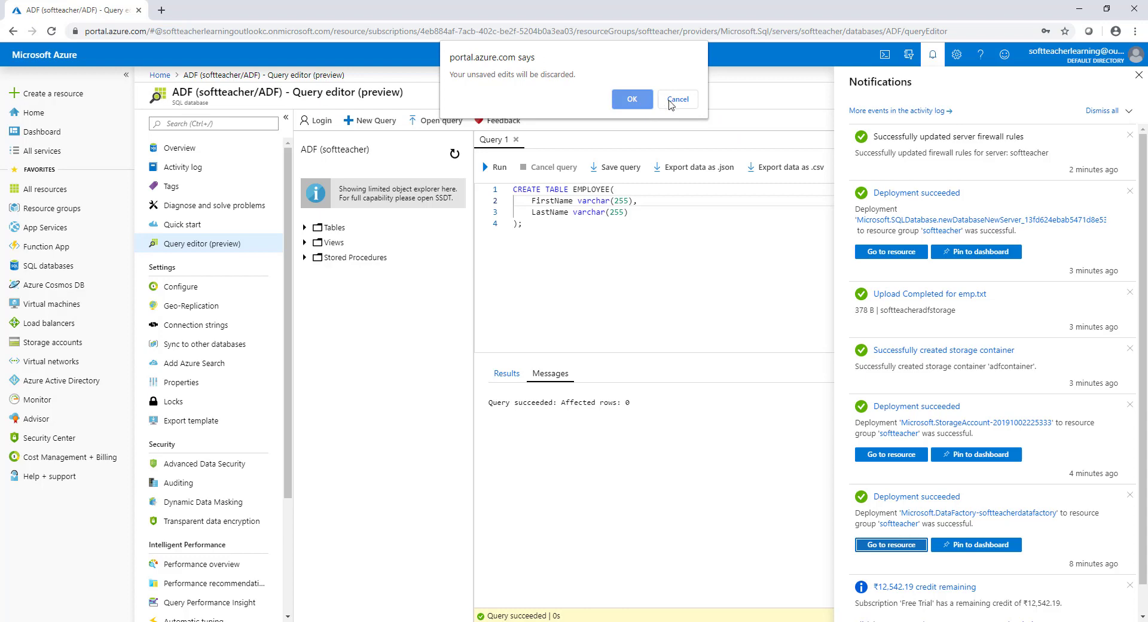
{"action": "left_click", "coordinate": [677, 99]}
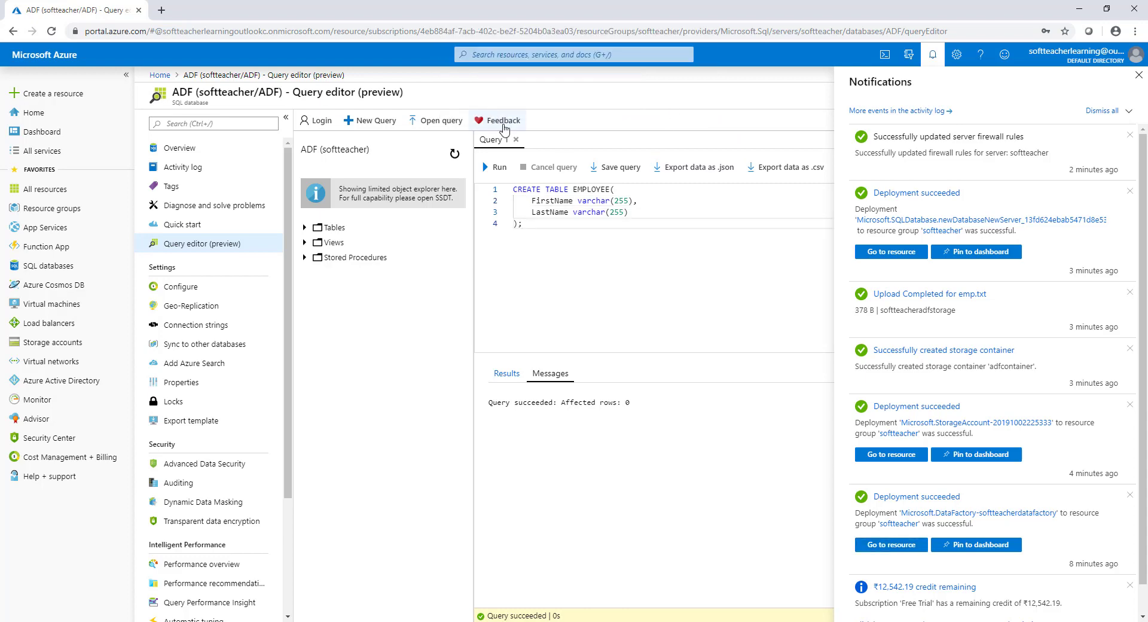
{"action": "left_click", "coordinate": [515, 140]}
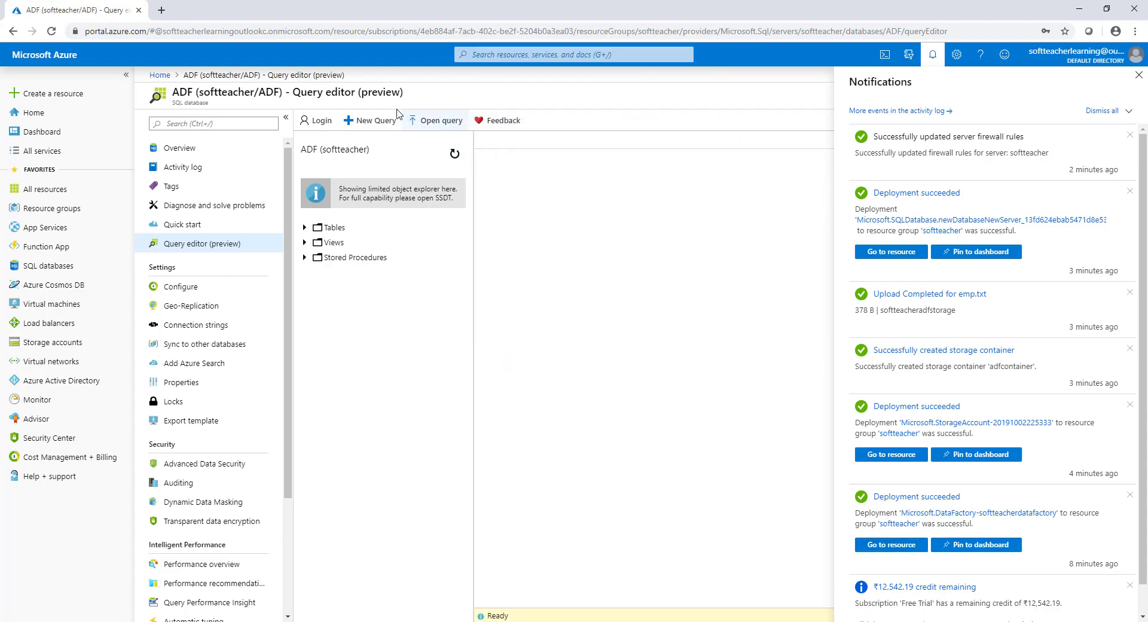
{"action": "left_click", "coordinate": [764, 232]}
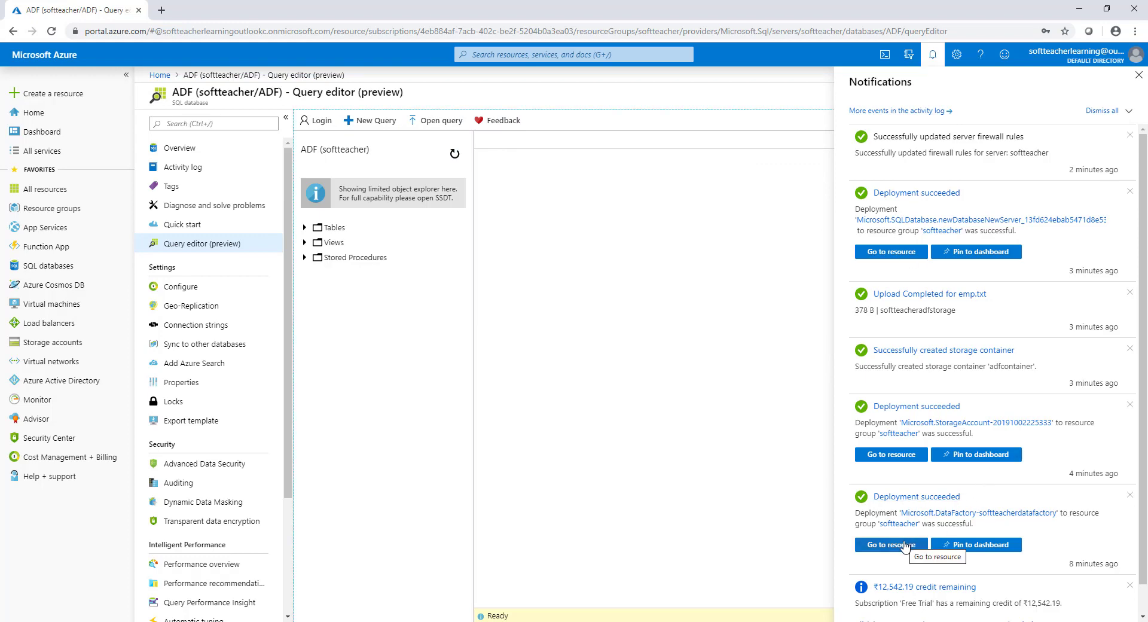
{"action": "left_click", "coordinate": [904, 546]}
{"action": "left_click", "coordinate": [629, 101]}
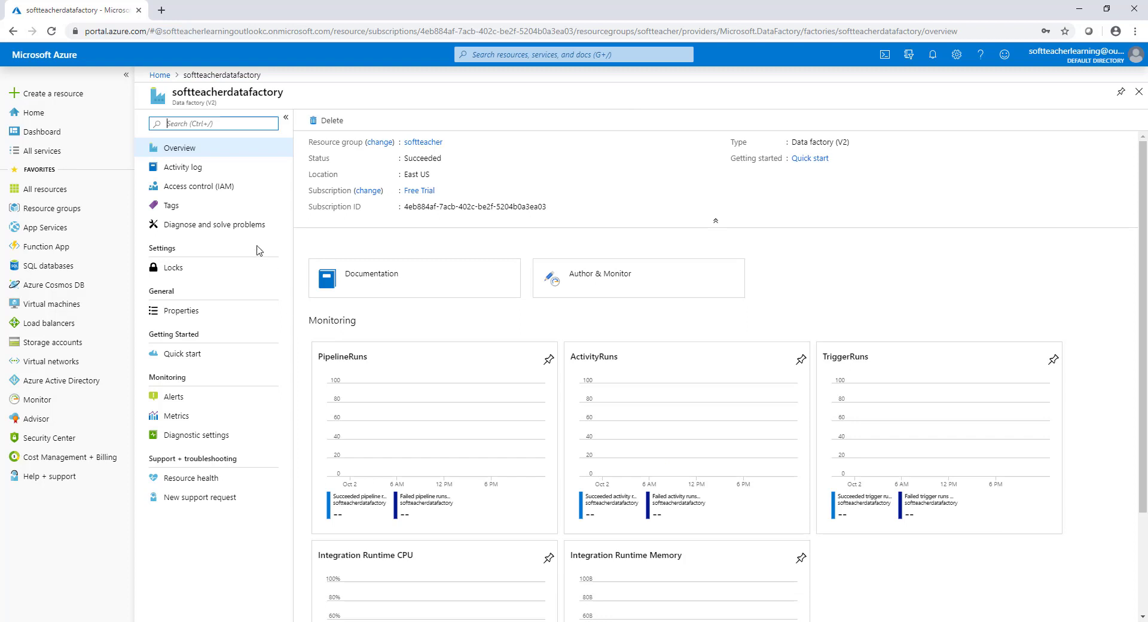
Launch Author & Monitor for the data factory and create a pipeline named adfdemo.
{"action": "left_click", "coordinate": [602, 281]}
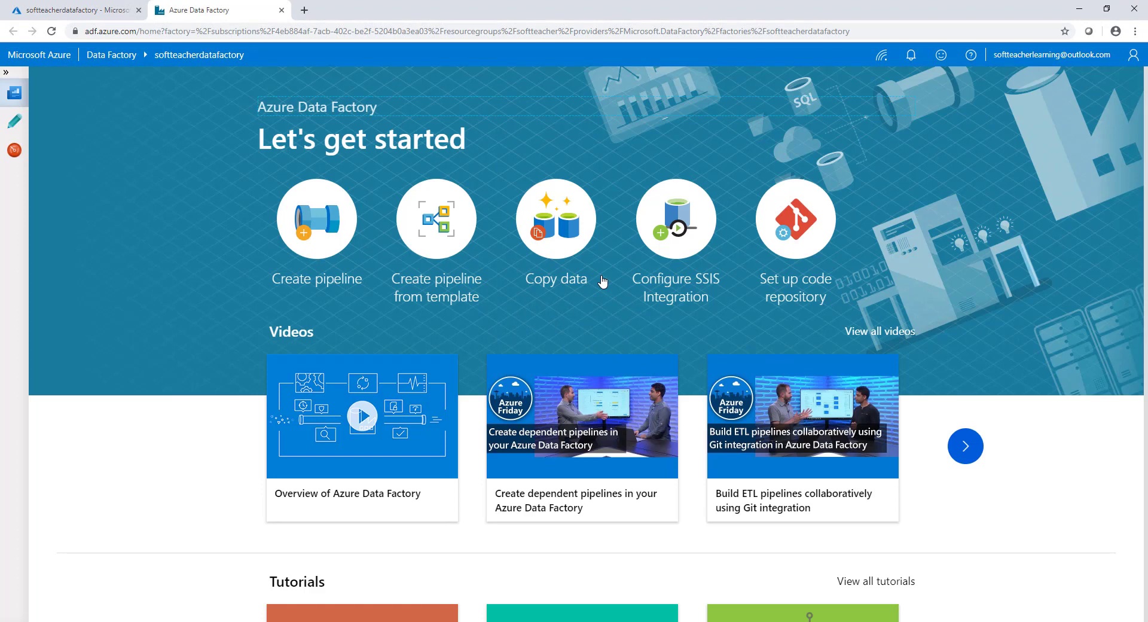
{"action": "left_click", "coordinate": [320, 225]}
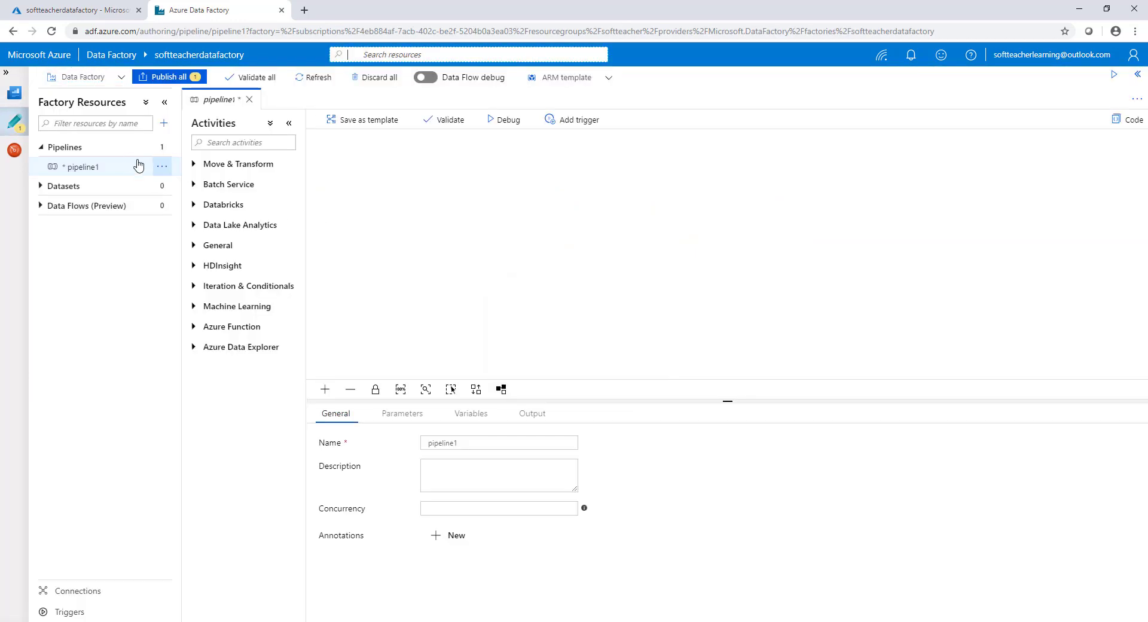
{"action": "mouse_move", "coordinate": [147, 166]}
{"action": "left_click", "coordinate": [116, 171]}
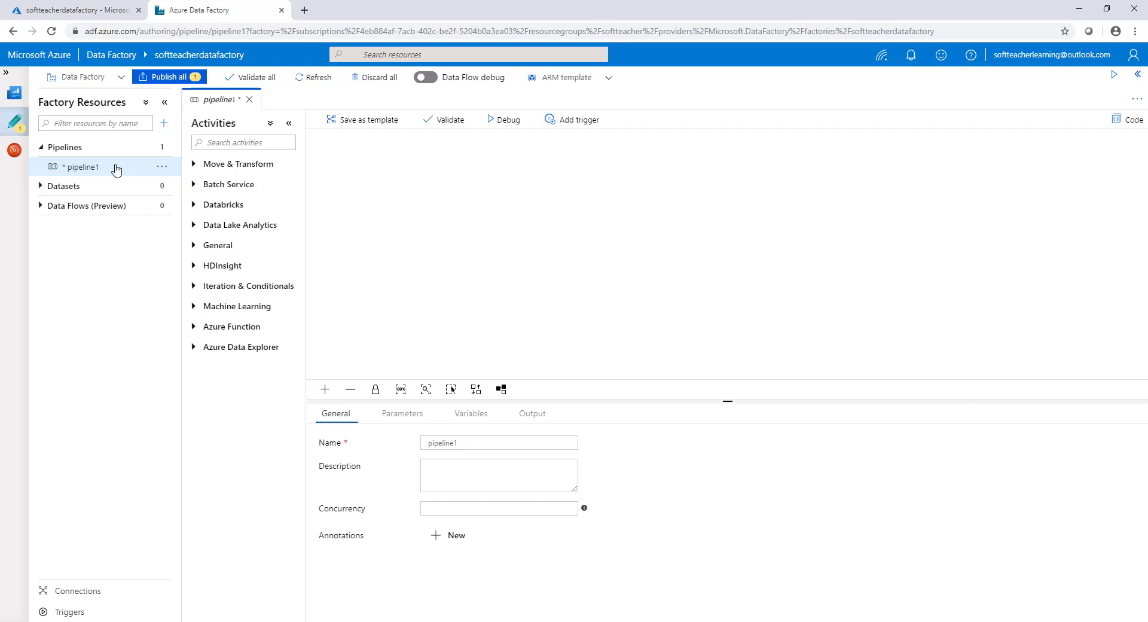
{"action": "double_click", "coordinate": [474, 441]}
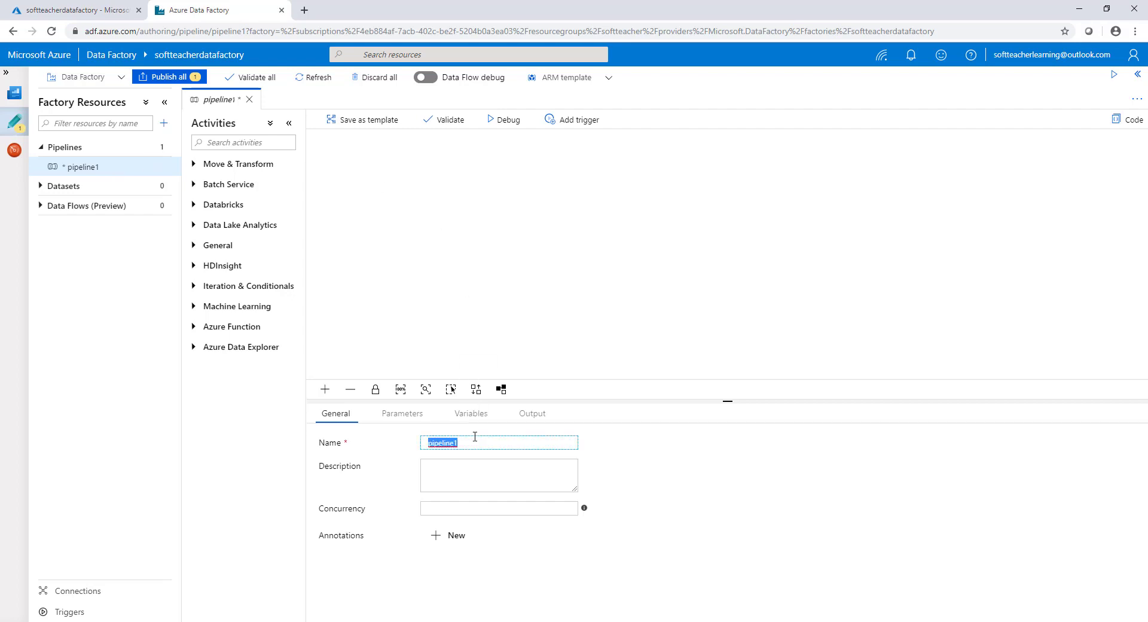
{"action": "type", "text": "adfdemo"}
Add a Copy data activity to the adfdemo pipeline and name it adfcopydemo.
{"action": "left_click", "coordinate": [193, 166]}
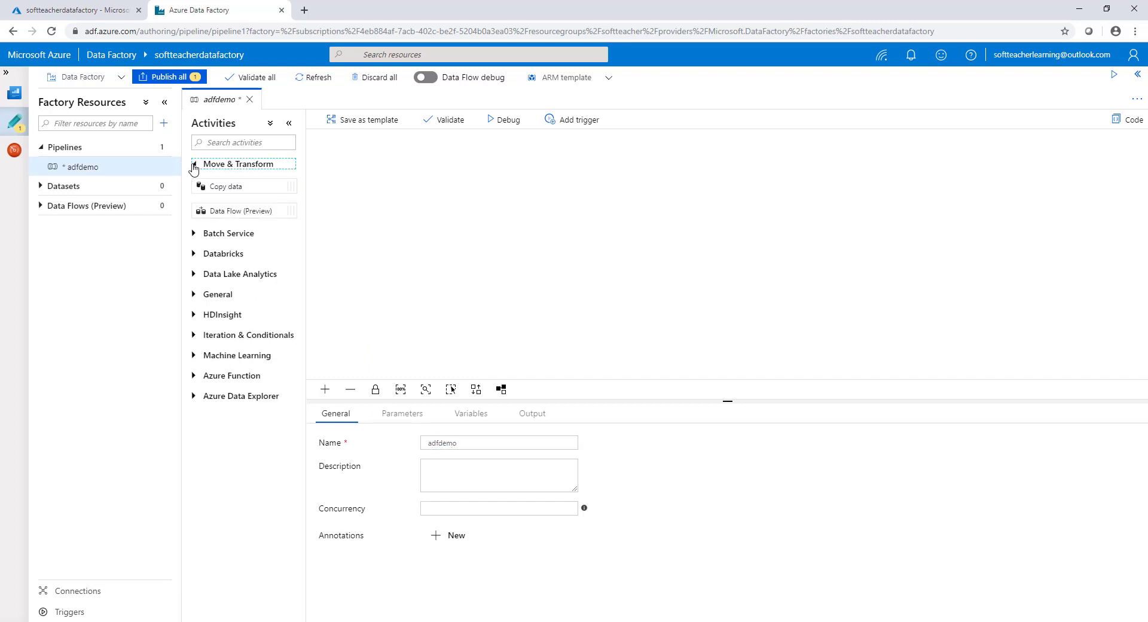
{"action": "left_click_drag", "start_coordinate": [233, 189], "coordinate": [464, 212]}
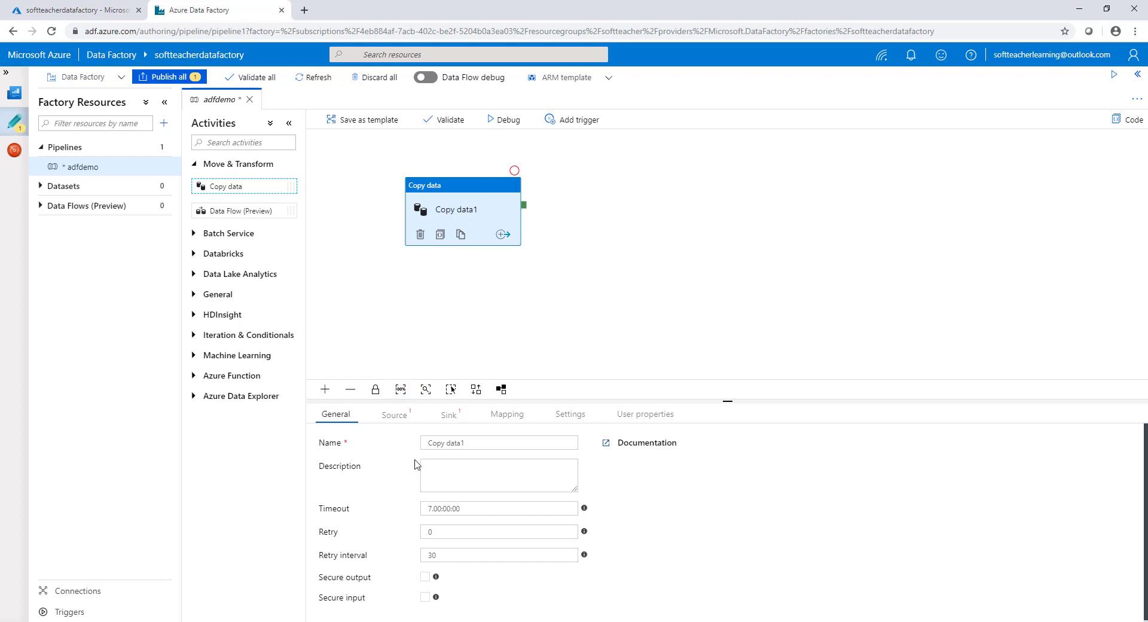
{"action": "triple_click", "coordinate": [476, 441]}
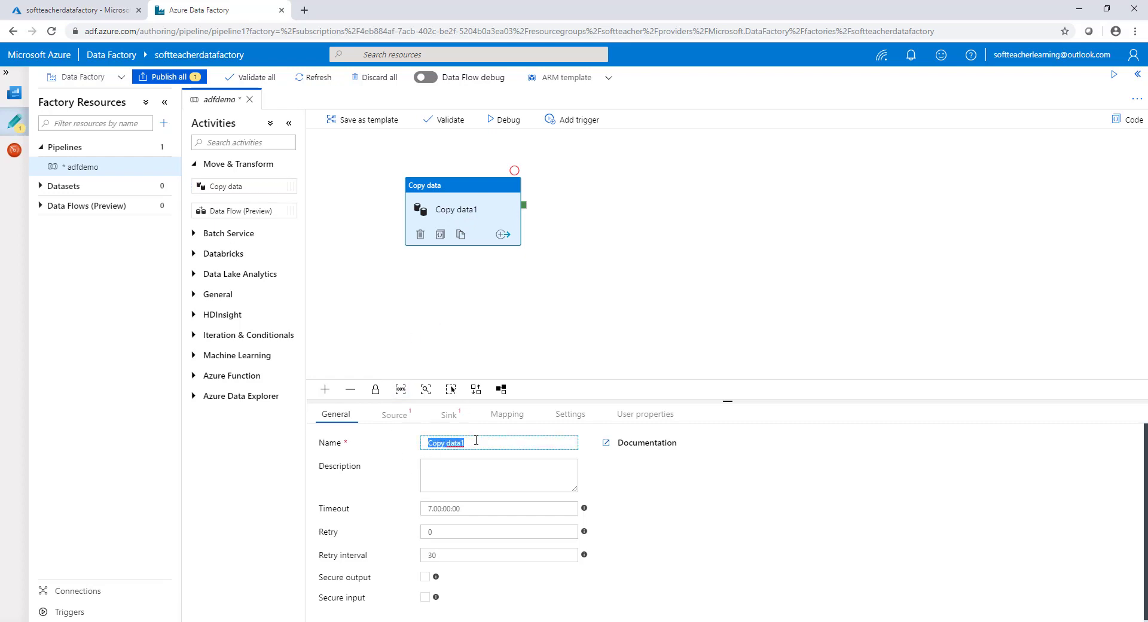
{"action": "type", "text": "adfcopydemo"}
Start a new source dataset for adfcopydemo, using Azure Blob Storage as data store and DelimitedText as format.
{"action": "left_click", "coordinate": [405, 421]}
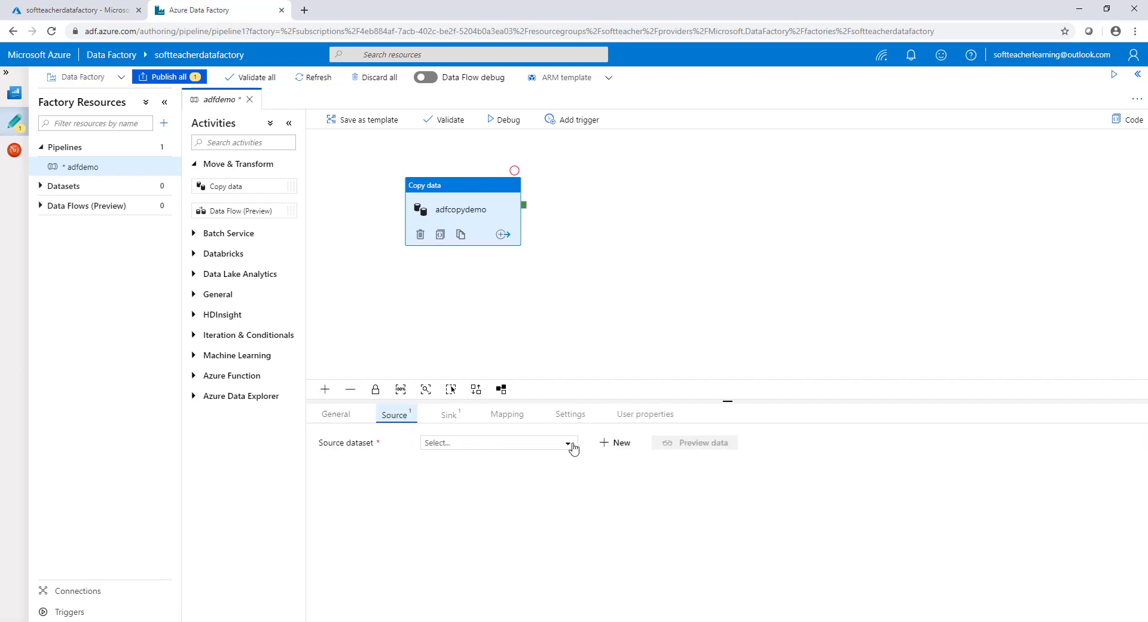
{"action": "left_click", "coordinate": [568, 445]}
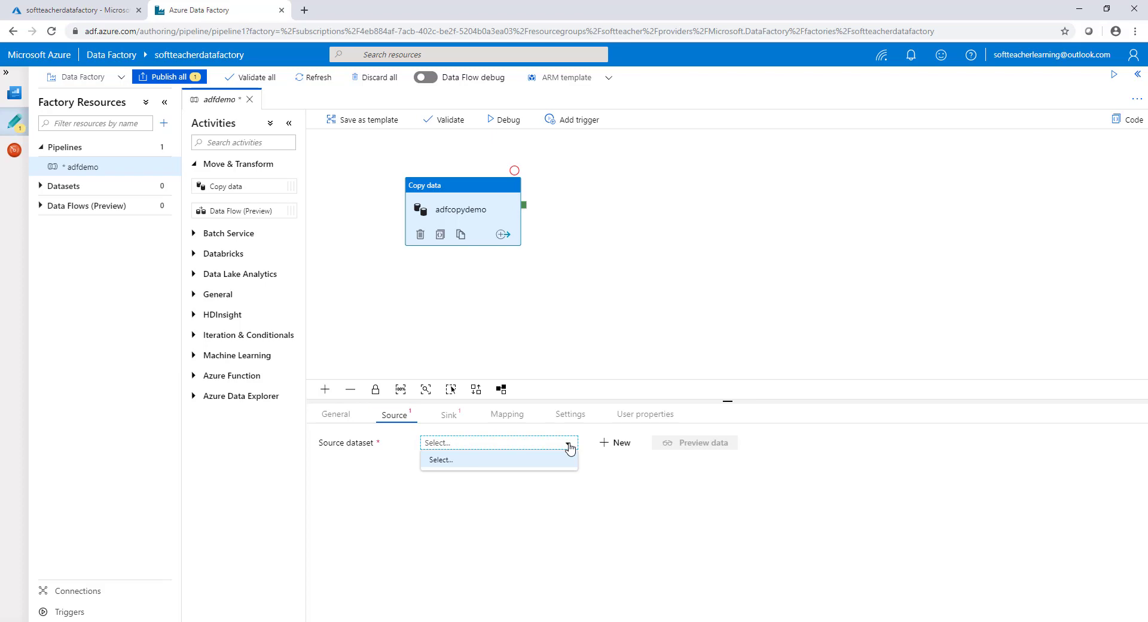
{"action": "left_click", "coordinate": [621, 447]}
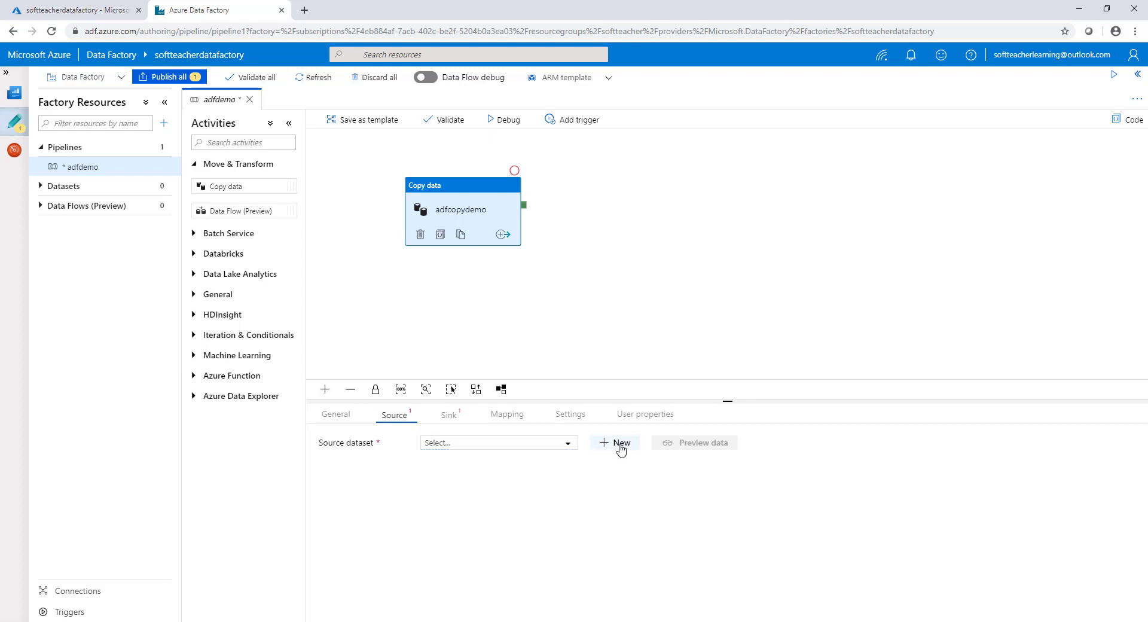
{"action": "left_click", "coordinate": [620, 447]}
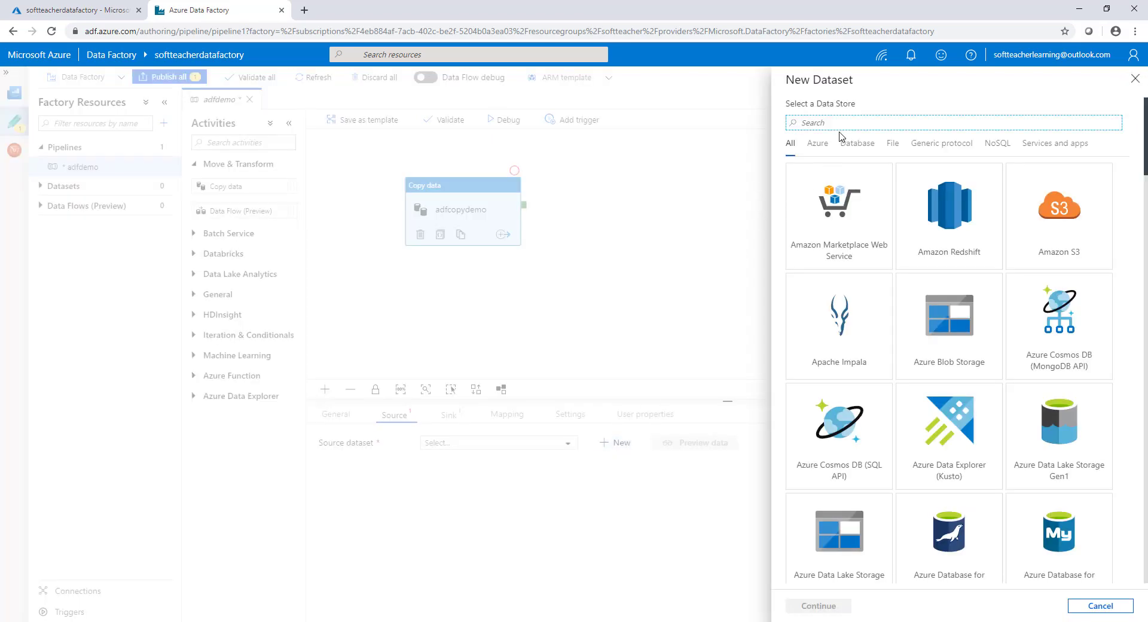
{"action": "type", "text": "stora"}
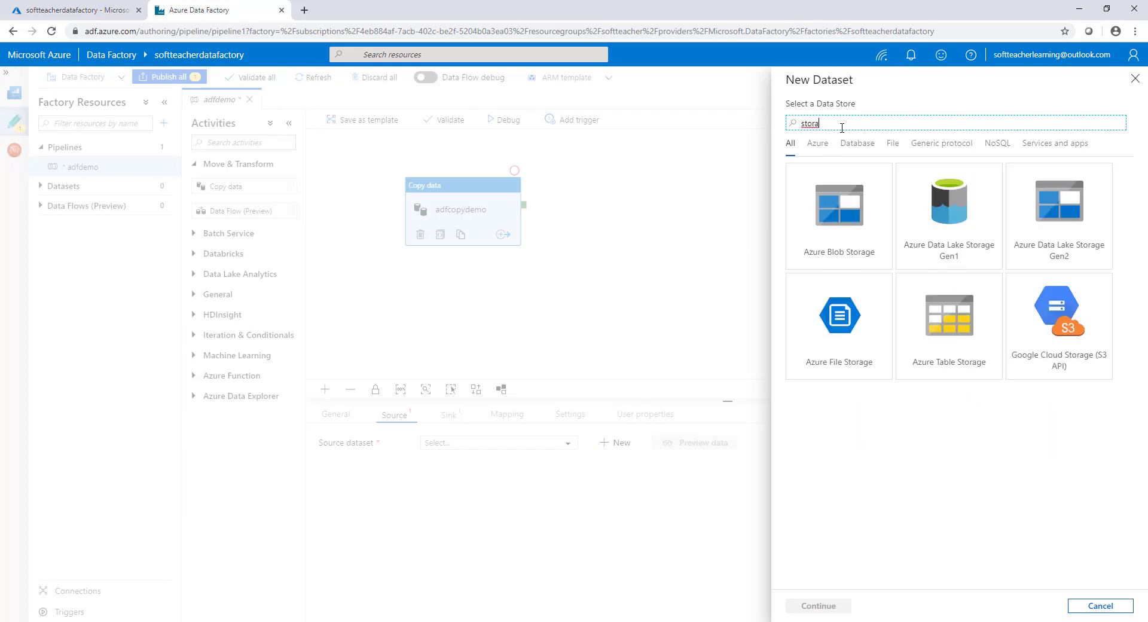
{"action": "left_click", "coordinate": [849, 220]}
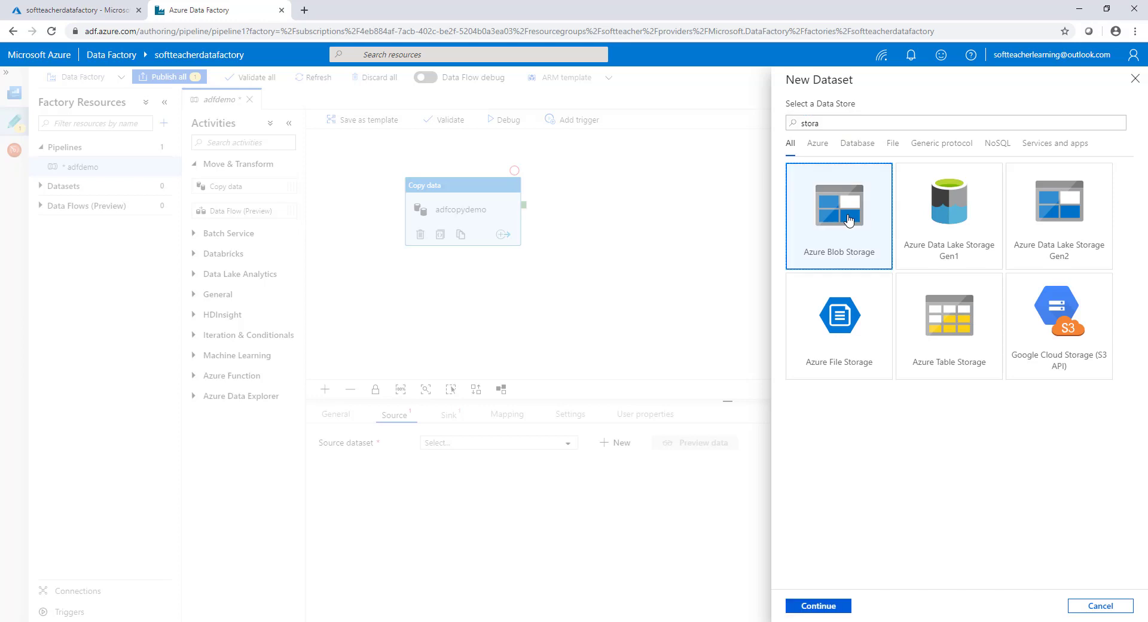
{"action": "left_click", "coordinate": [819, 605]}
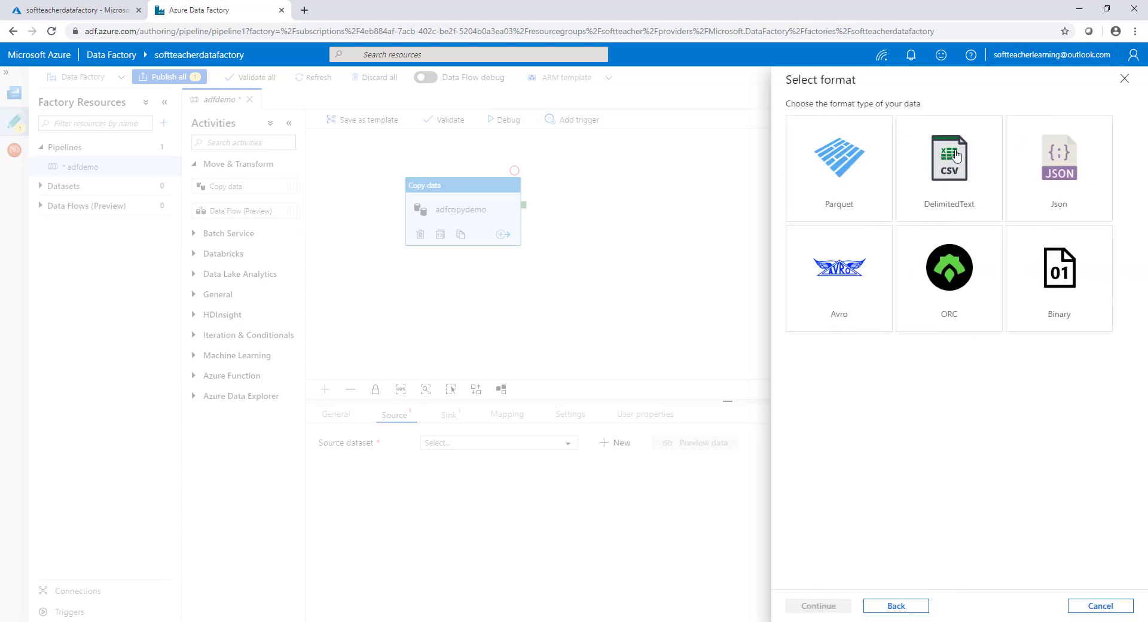
{"action": "left_click", "coordinate": [951, 168]}
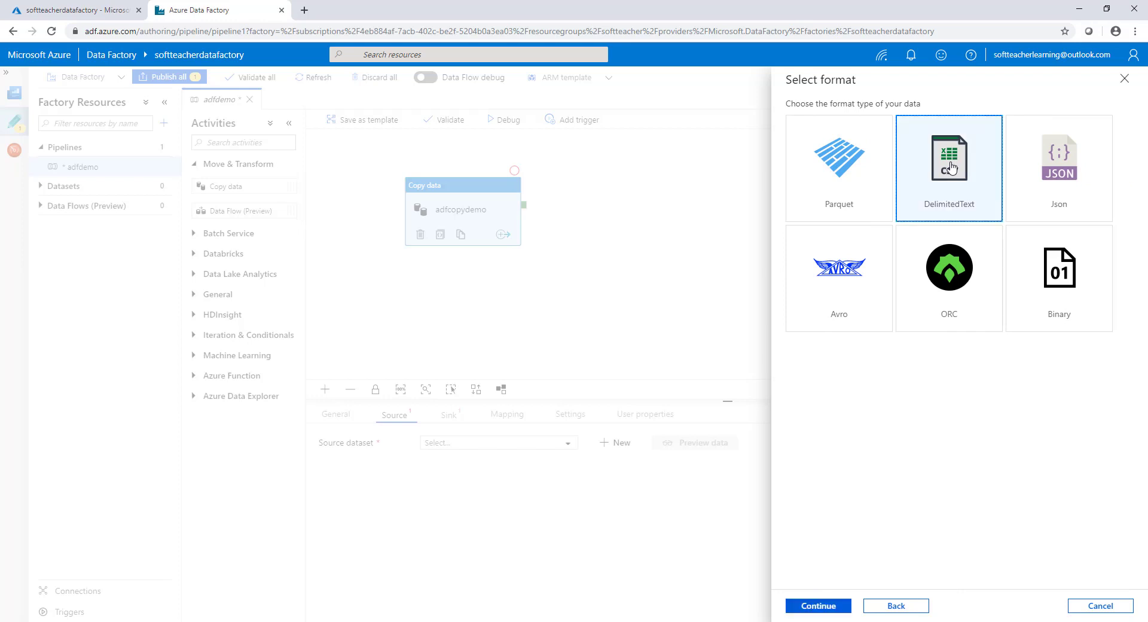
{"action": "left_click", "coordinate": [836, 608]}
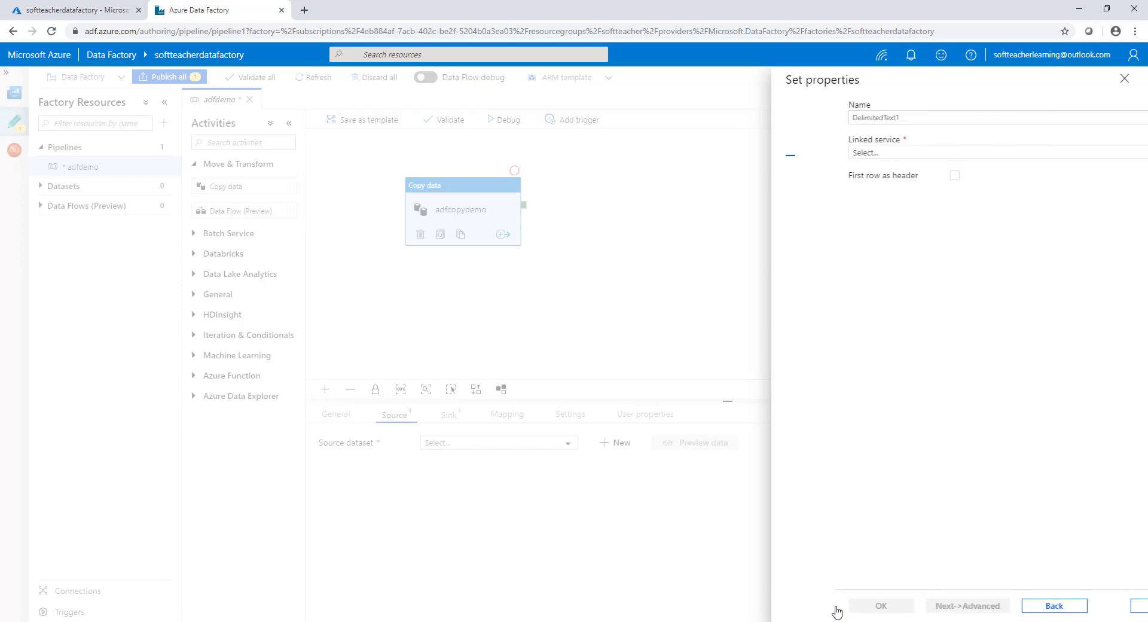
Name the new source dataset adfcopysource.
{"action": "double_click", "coordinate": [863, 119]}
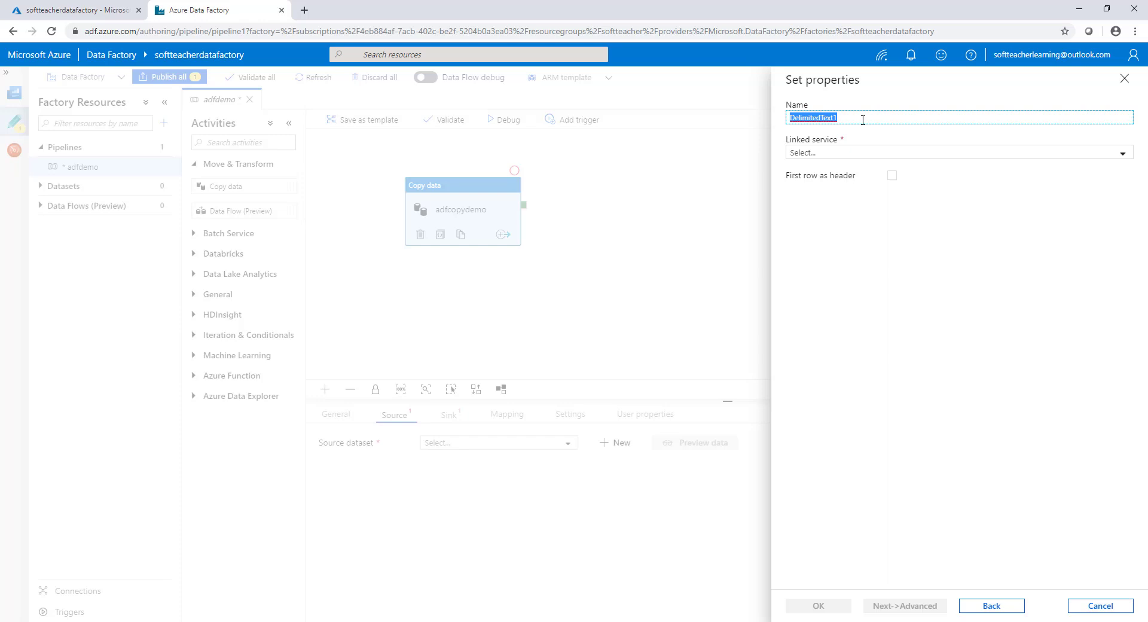
{"action": "type", "text": "adfcopysourced"}
{"action": "key", "text": "BackSpace"}
Create a Blob Storage linked service for the Free Trial subscription's softteacheradfstorage account, testing its connection first.
{"action": "left_click", "coordinate": [860, 153]}
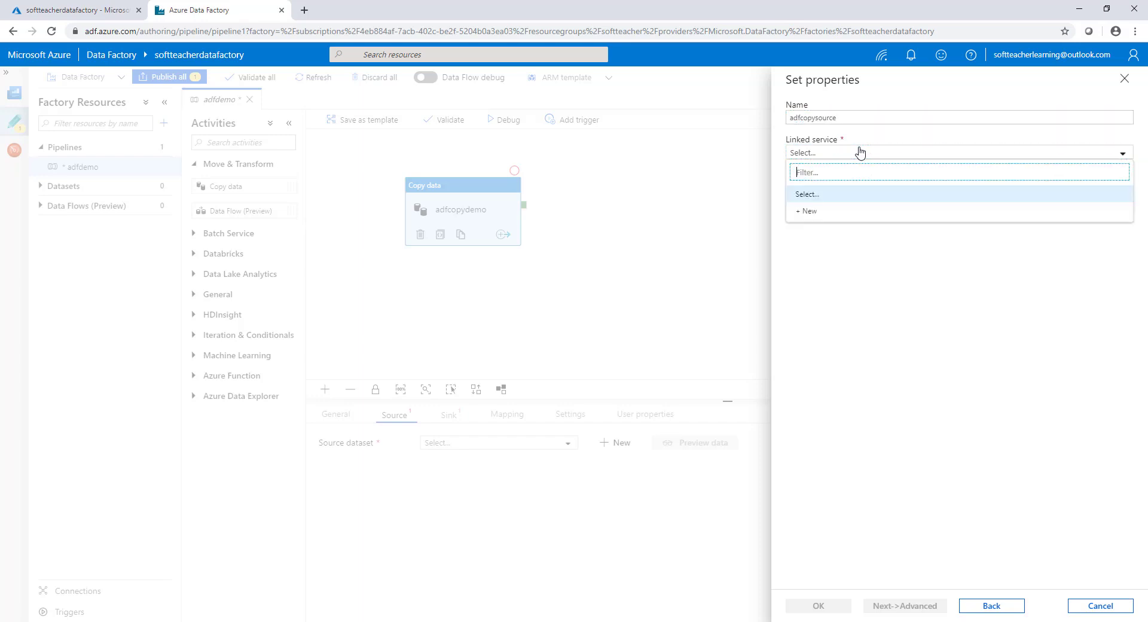
{"action": "left_click", "coordinate": [825, 213]}
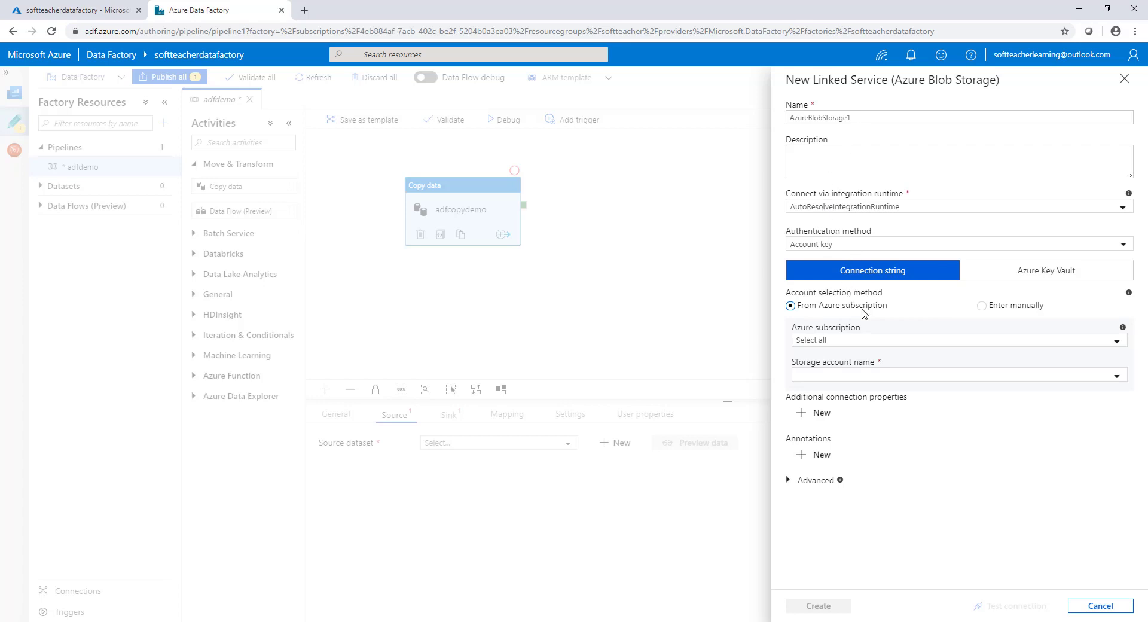
{"action": "left_click", "coordinate": [862, 339]}
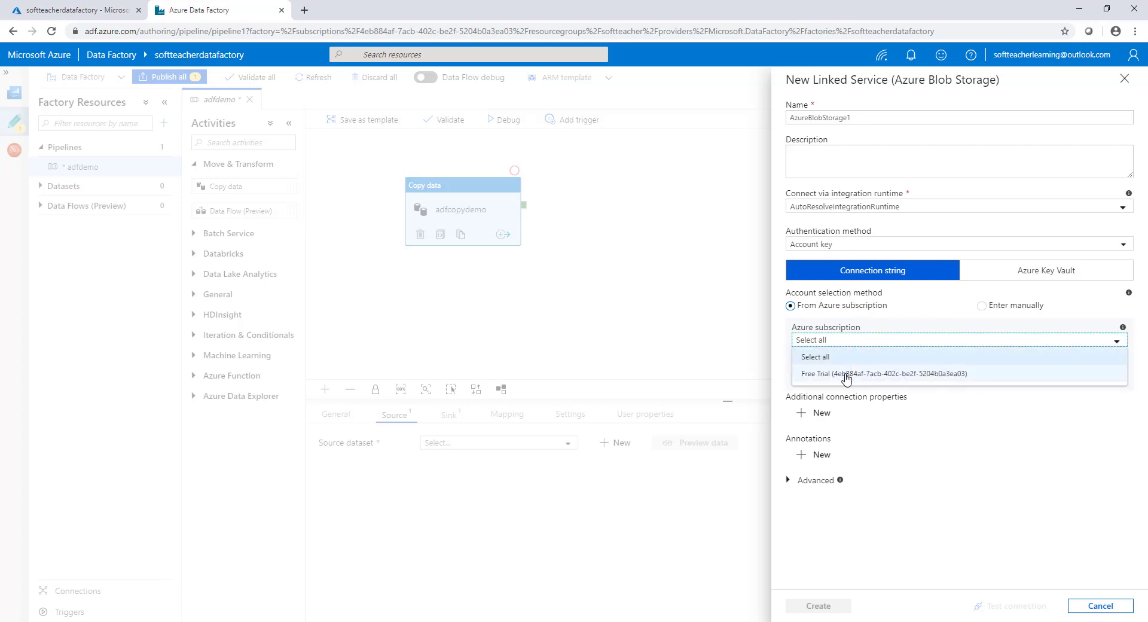
{"action": "left_click", "coordinate": [846, 375]}
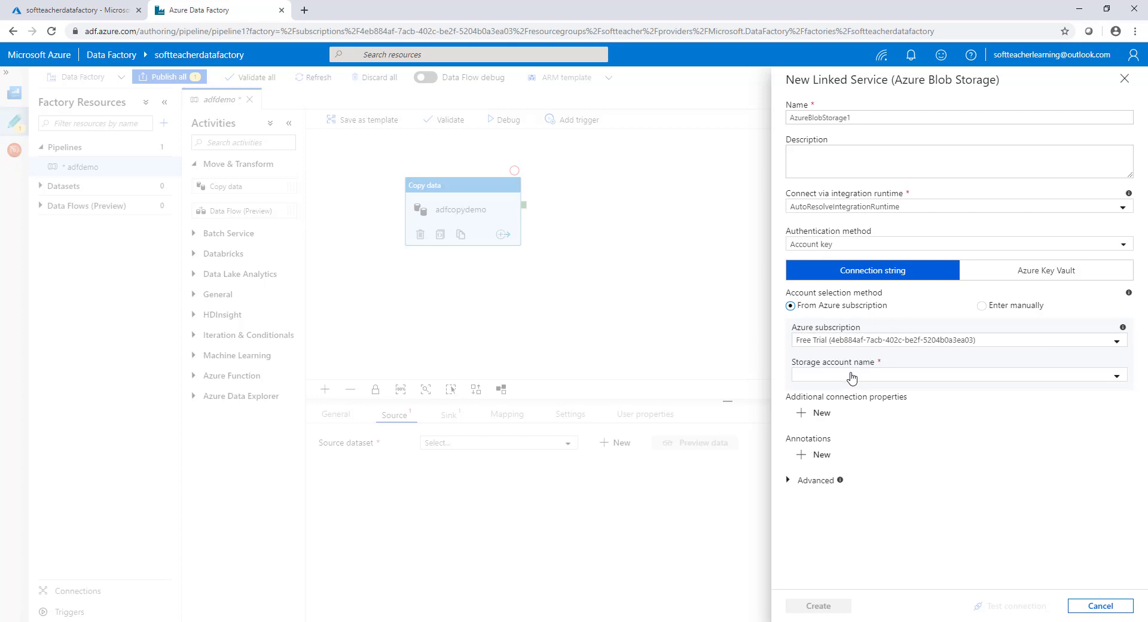
{"action": "left_click", "coordinate": [1116, 380]}
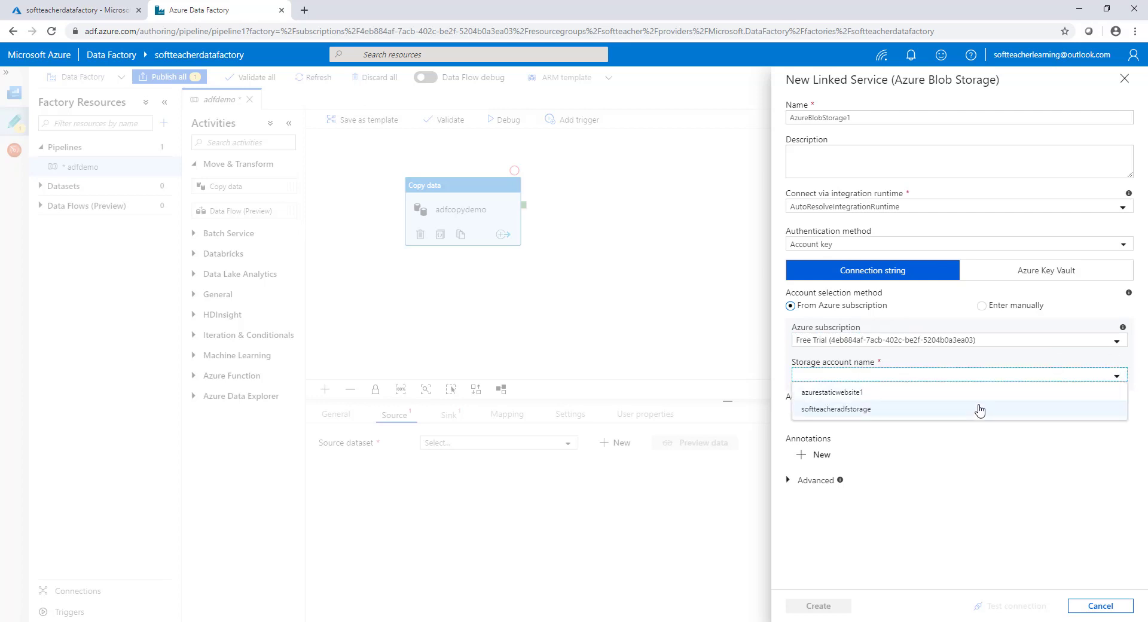
{"action": "left_click", "coordinate": [894, 413]}
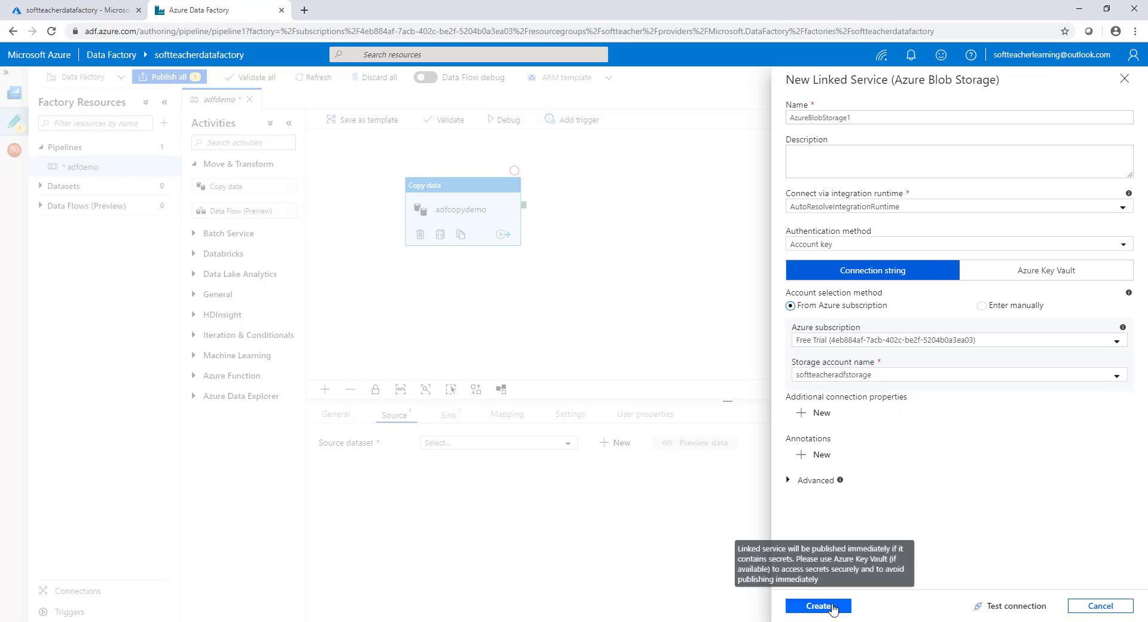
{"action": "left_click", "coordinate": [1014, 607]}
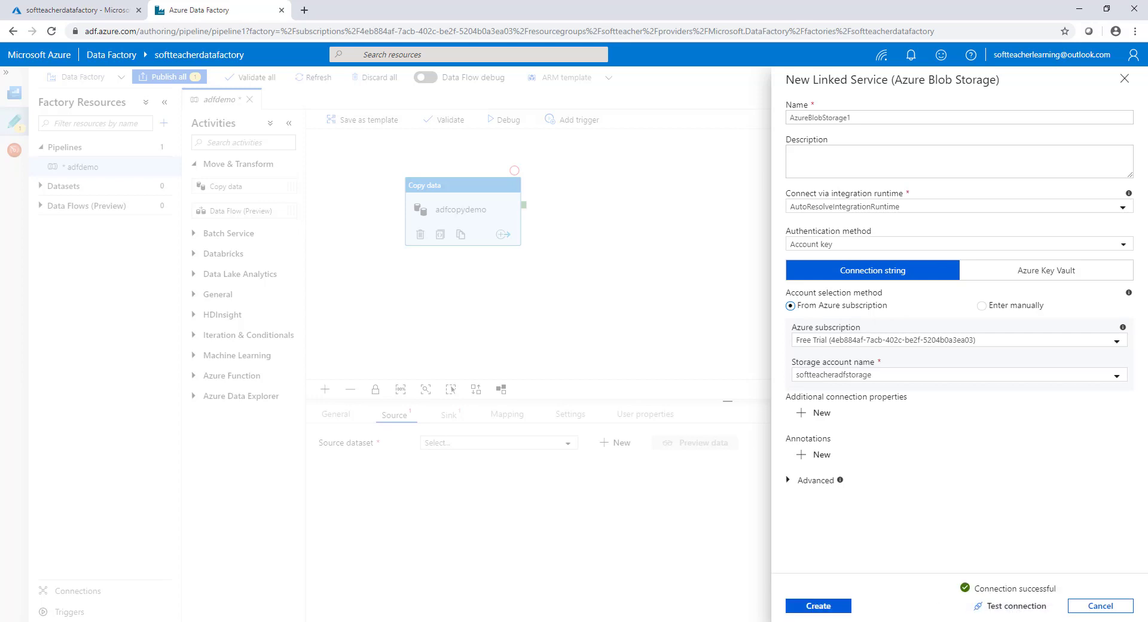
{"action": "left_click", "coordinate": [841, 611]}
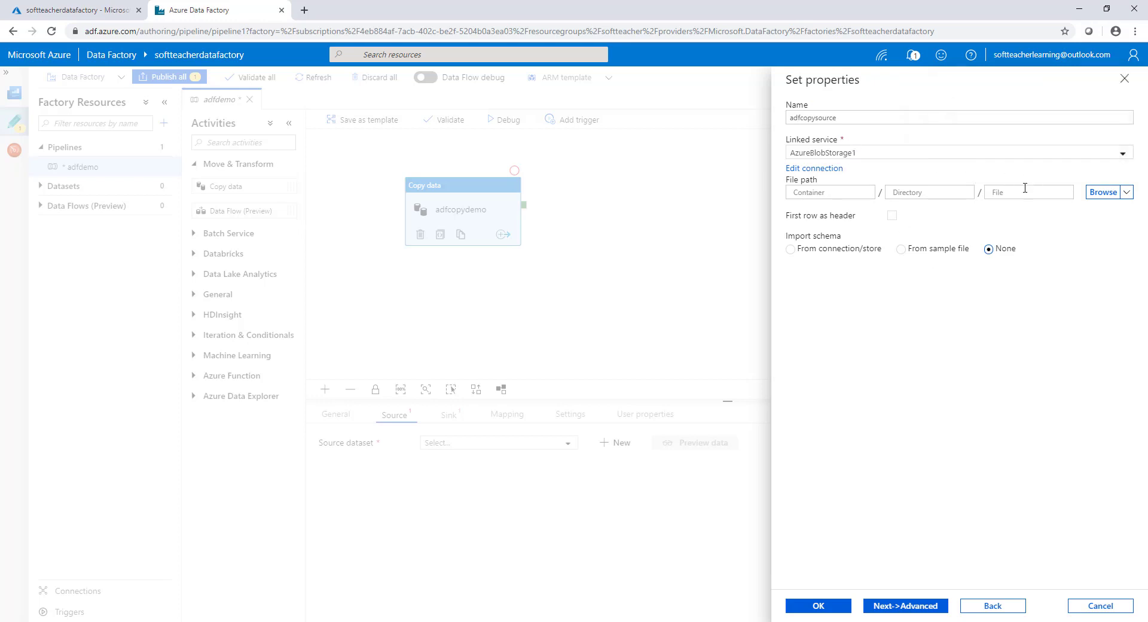
Set the source dataset's file path to adfcontainer, treat the first row as header and continue to its advanced settings.
{"action": "left_click", "coordinate": [1098, 194]}
{"action": "left_click", "coordinate": [883, 154]}
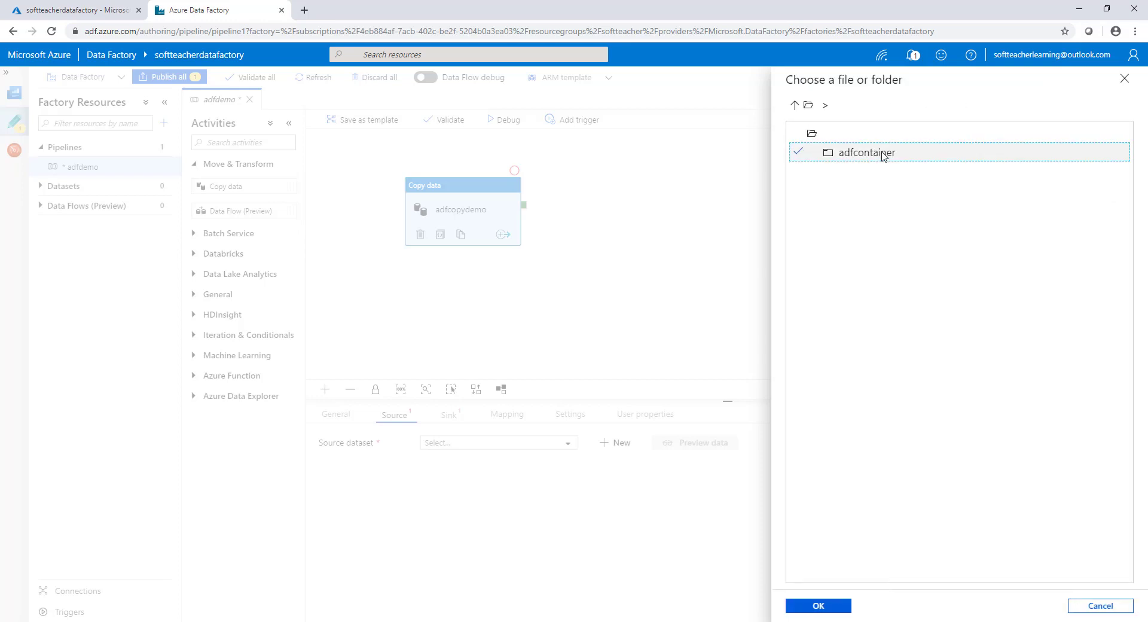
{"action": "left_click", "coordinate": [827, 607]}
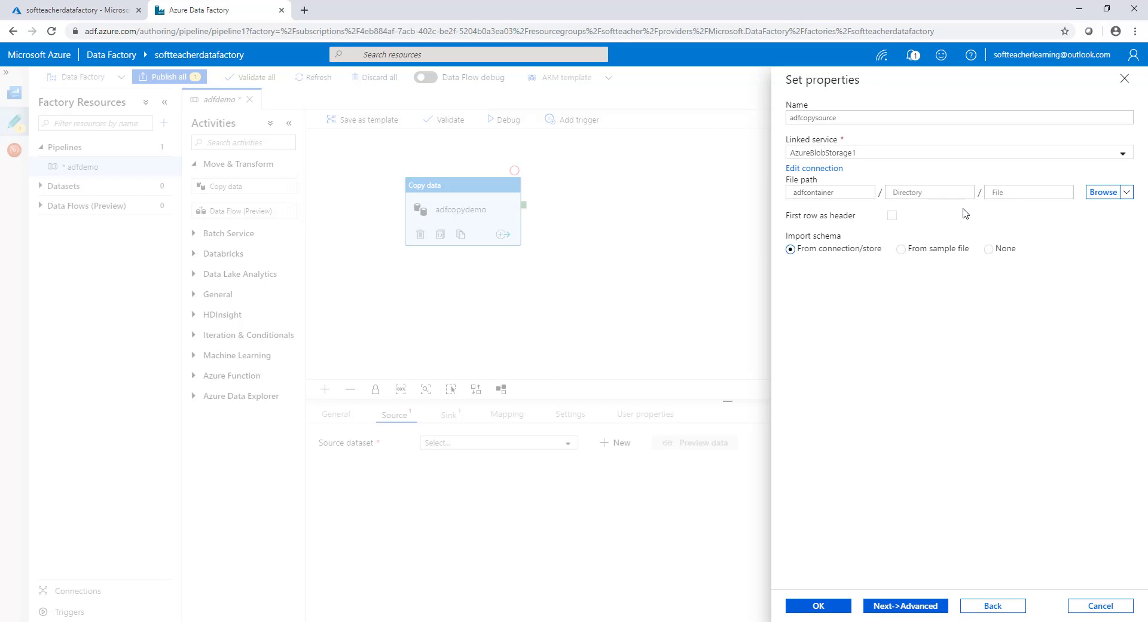
{"action": "left_click", "coordinate": [891, 216]}
{"action": "left_click", "coordinate": [896, 606]}
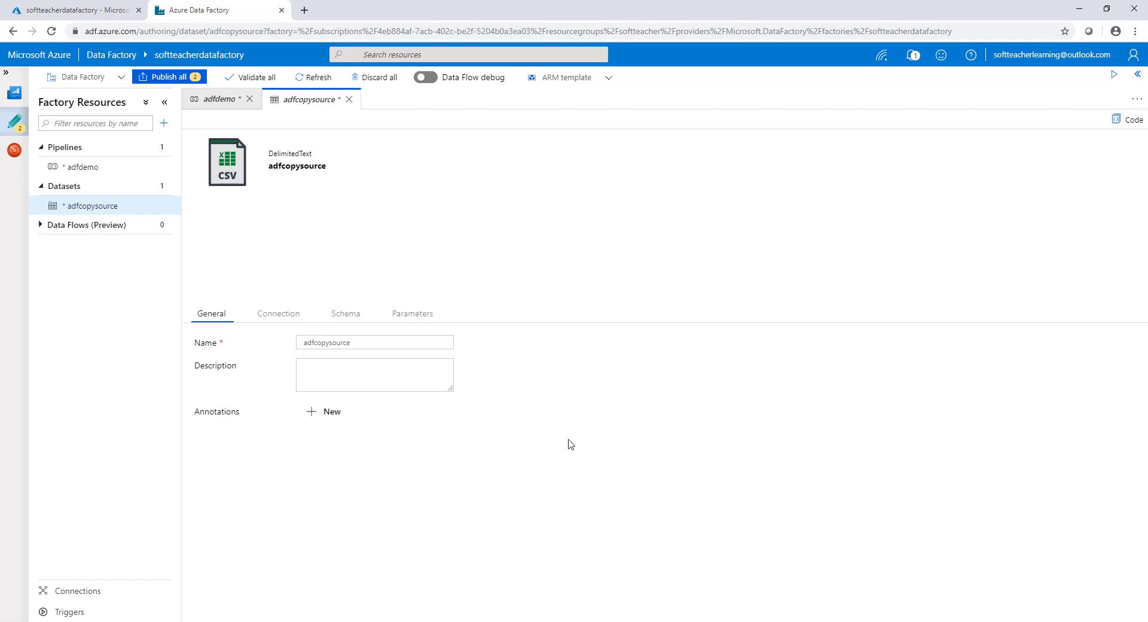
Review adfcopysource's connection settings, preview the copy activity's source data, and compare it with emp.txt in the Azure portal.
{"action": "left_click", "coordinate": [269, 317]}
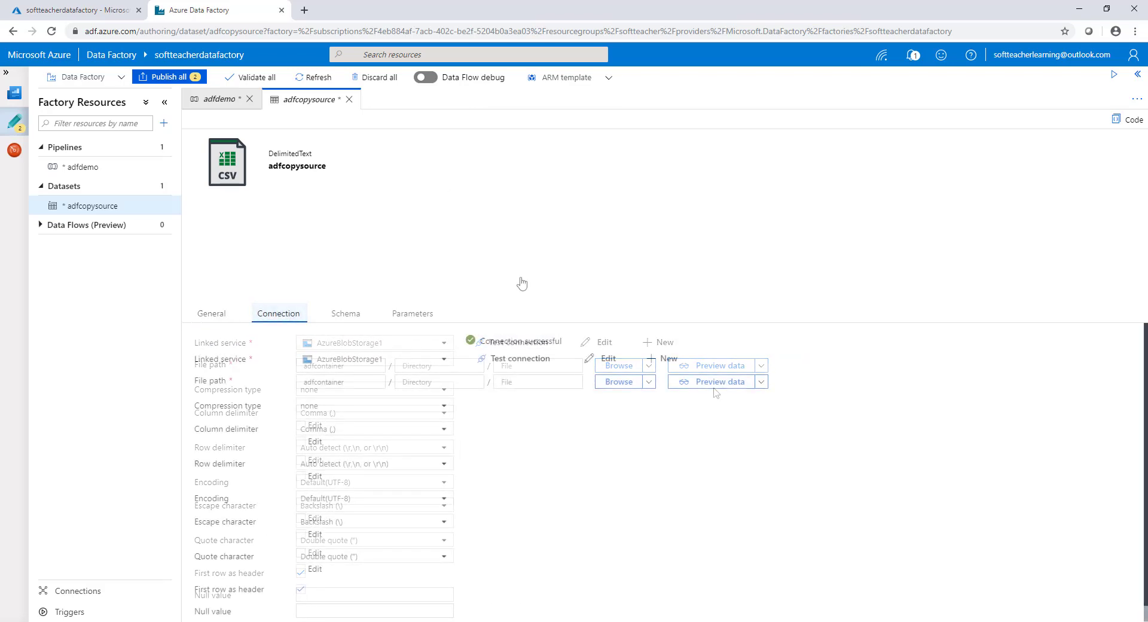
{"action": "left_click", "coordinate": [213, 106]}
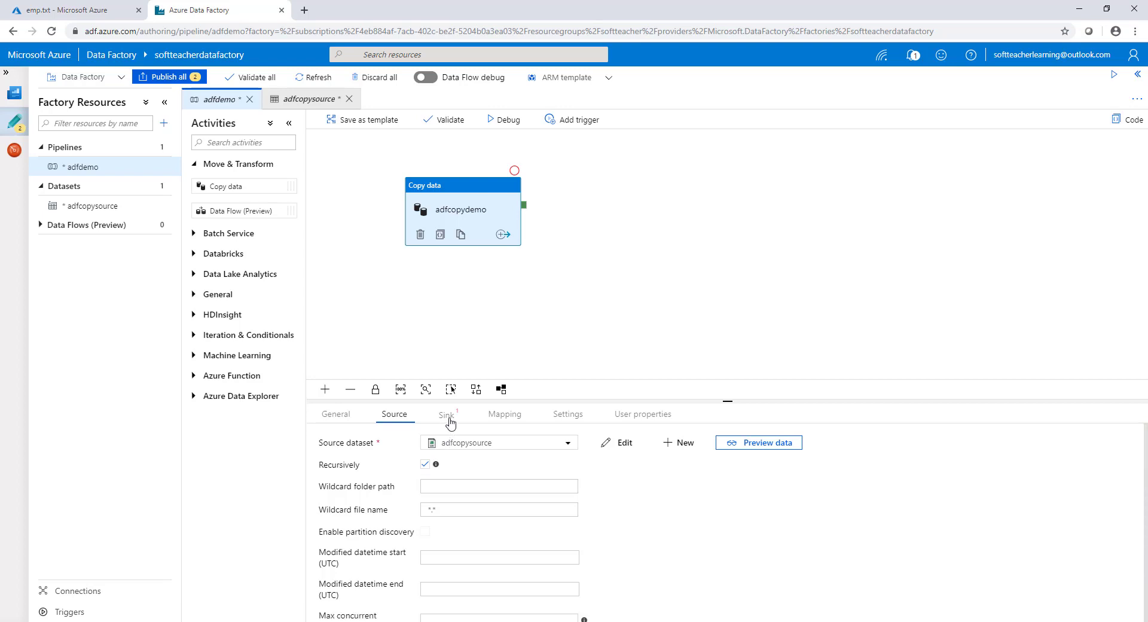
{"action": "left_click", "coordinate": [751, 444]}
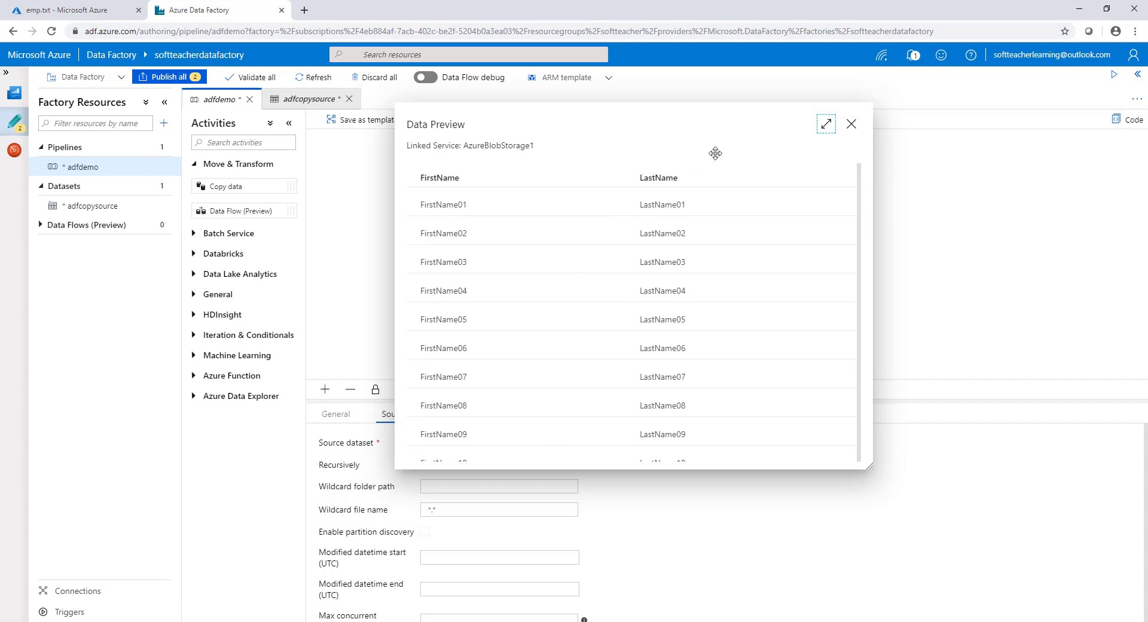
{"action": "left_click", "coordinate": [853, 127]}
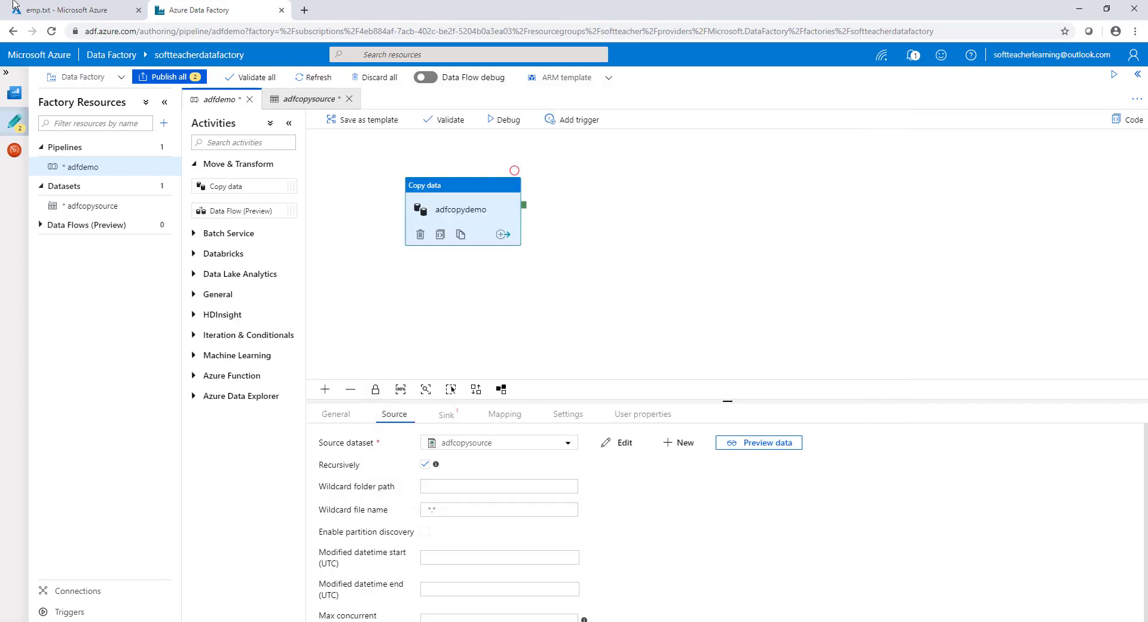
{"action": "left_click", "coordinate": [61, 4]}
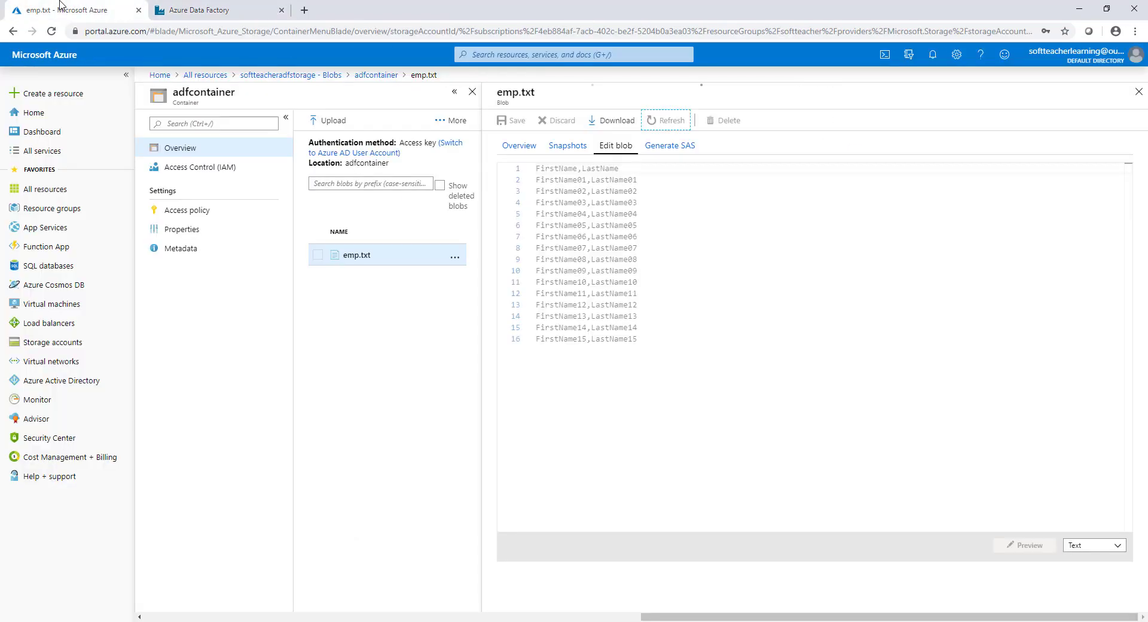
{"action": "left_click", "coordinate": [188, 12]}
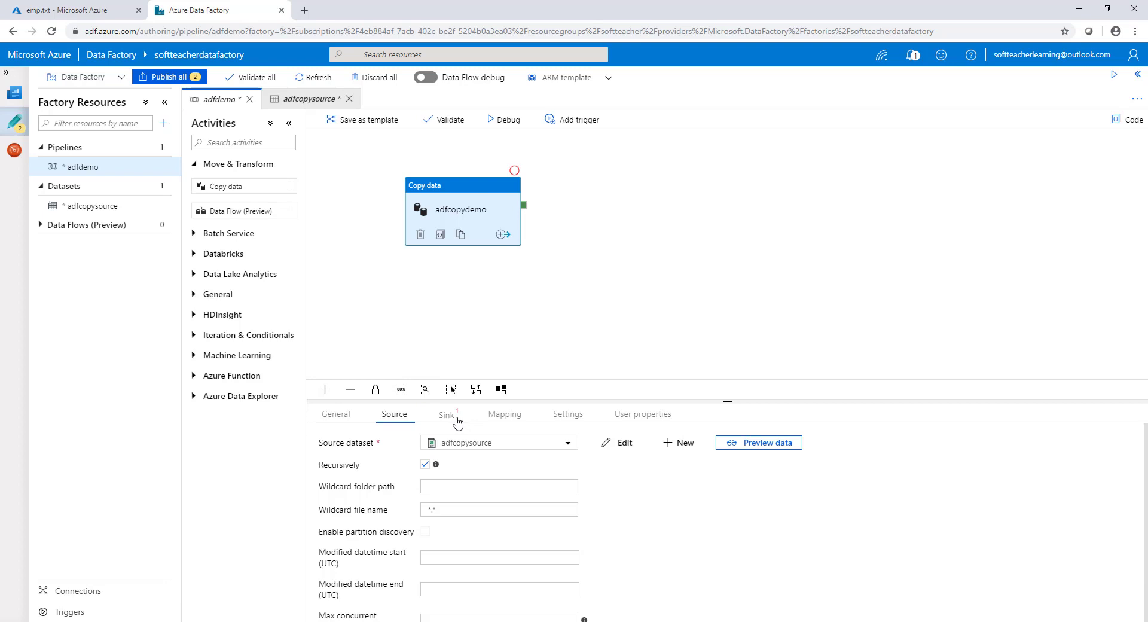
Start a new sink dataset for adfcopydemo, using Azure SQL Database as its data store.
{"action": "left_click", "coordinate": [457, 421]}
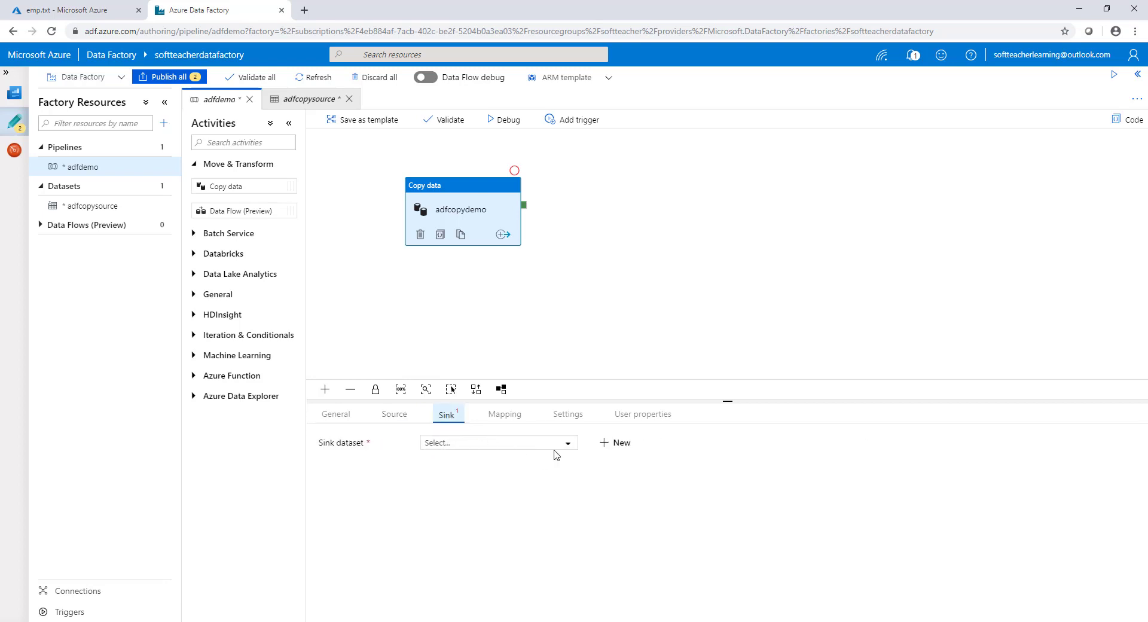
{"action": "left_click", "coordinate": [569, 446]}
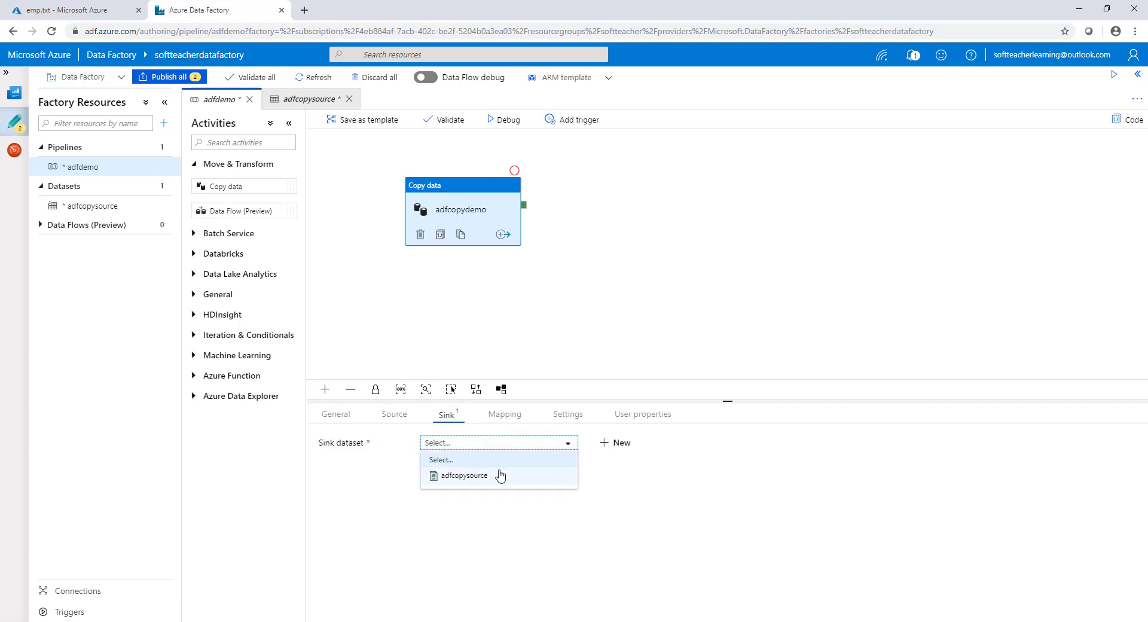
{"action": "left_click", "coordinate": [682, 503]}
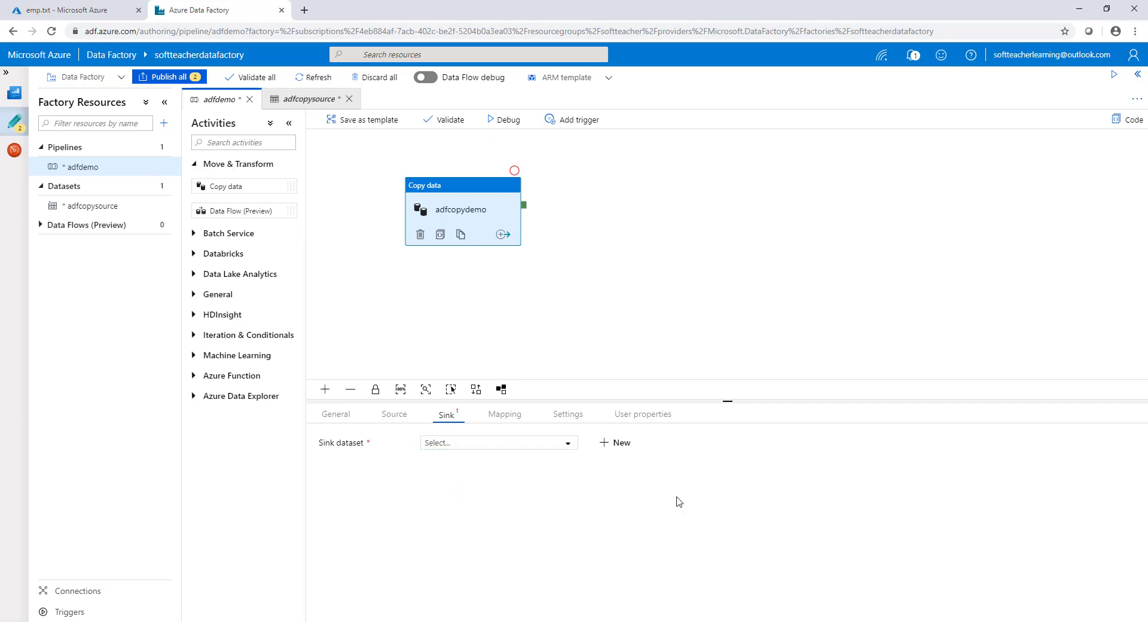
{"action": "left_click", "coordinate": [620, 444]}
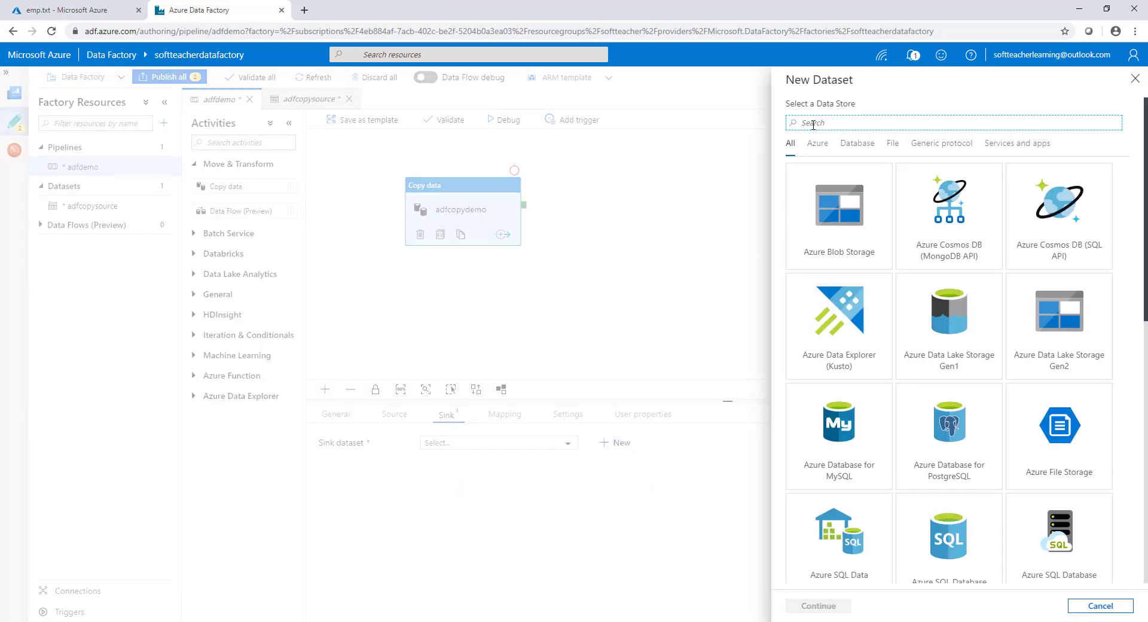
{"action": "type", "text": "azure"}
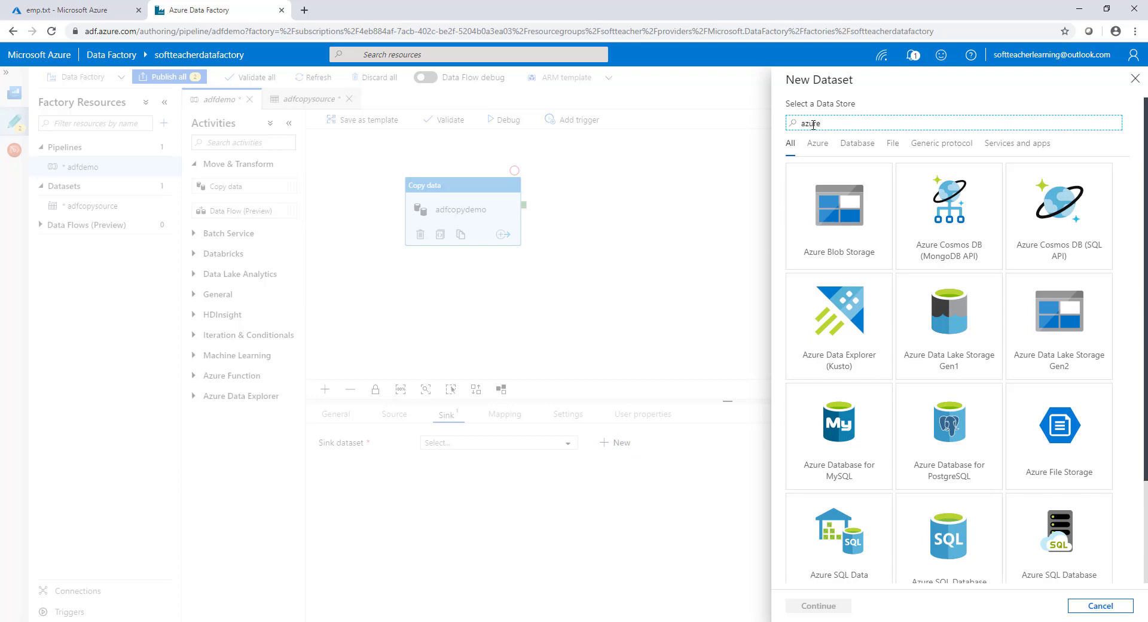
{"action": "type", "text": "sql"}
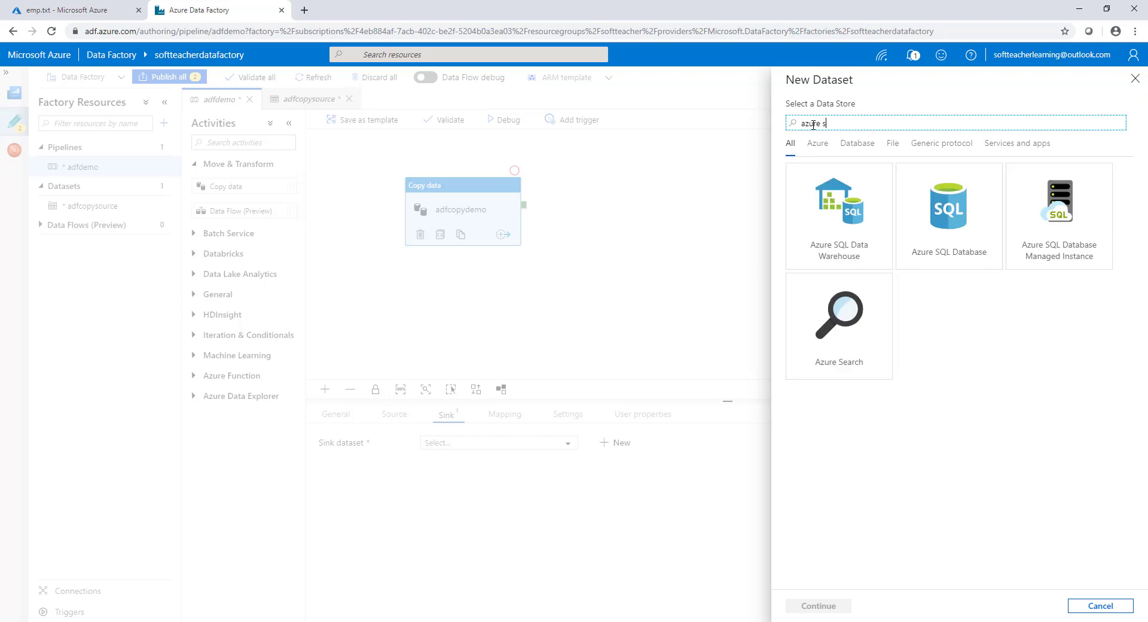
{"action": "left_click", "coordinate": [980, 214]}
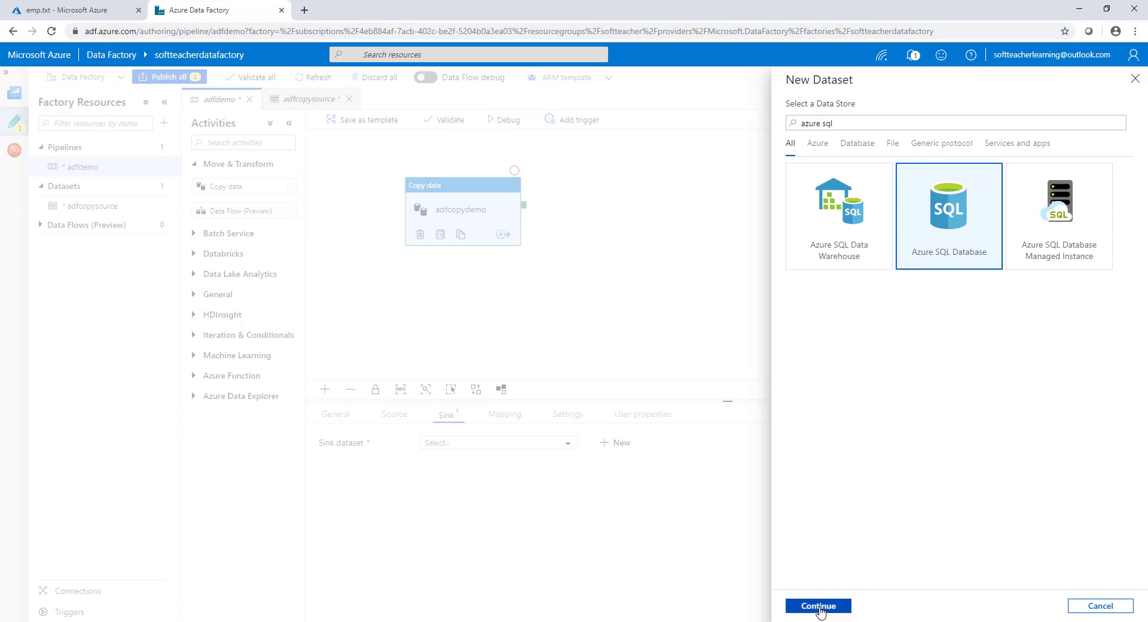
{"action": "left_click", "coordinate": [819, 606]}
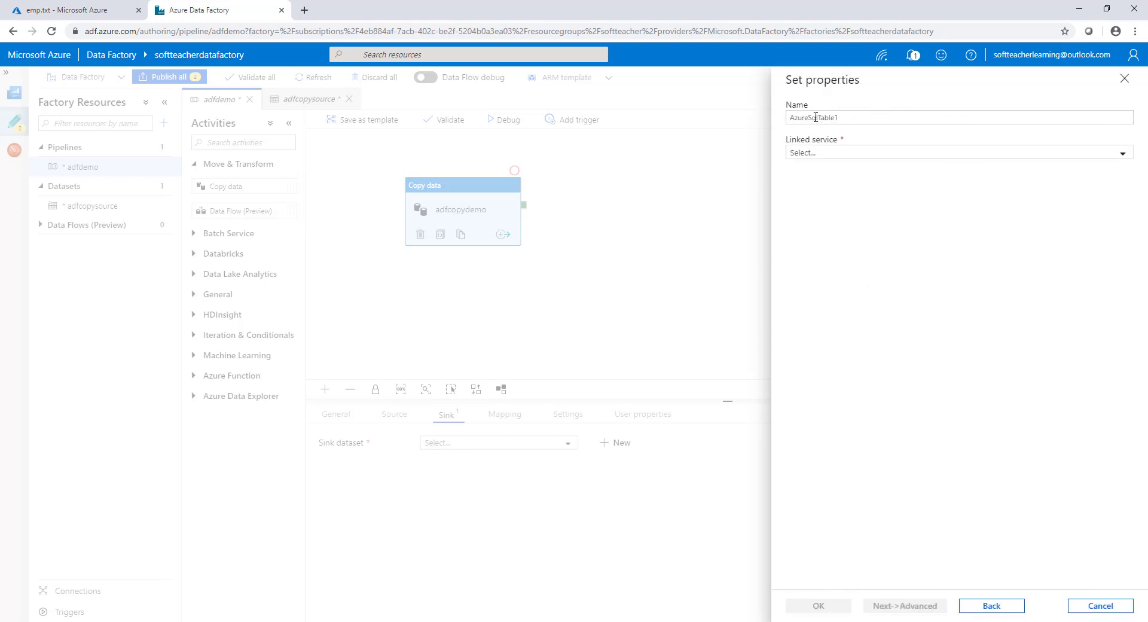
Name the sink dataset adfdestination and start creating a new linked service for it.
{"action": "left_click_drag", "start_coordinate": [842, 116], "coordinate": [729, 105]}
{"action": "type", "text": "adfdestination"}
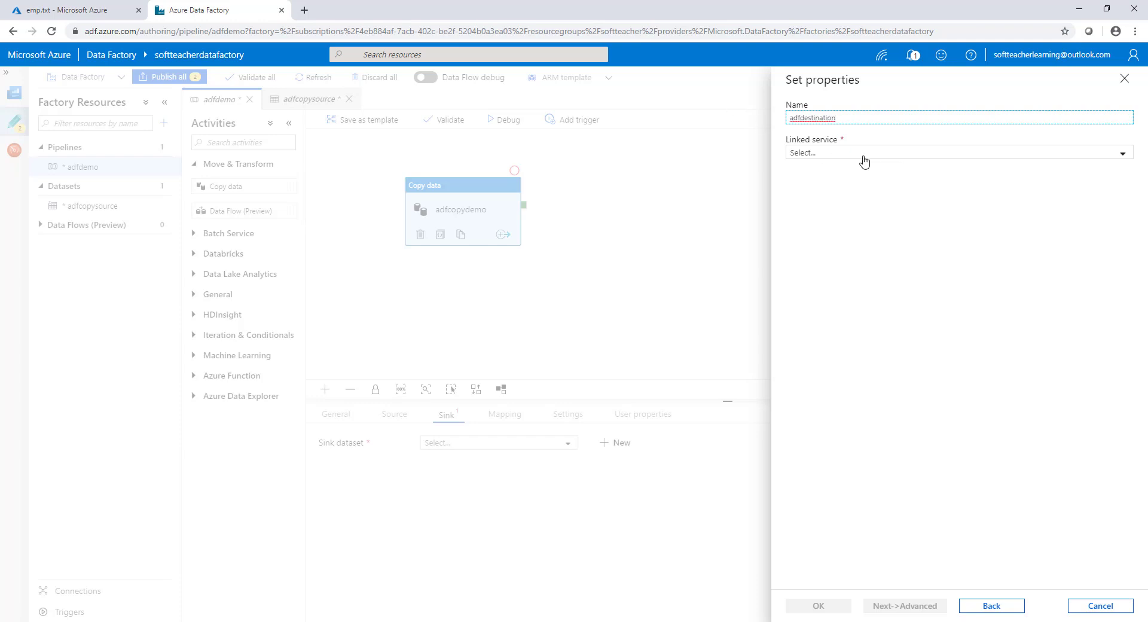
{"action": "left_click", "coordinate": [863, 156]}
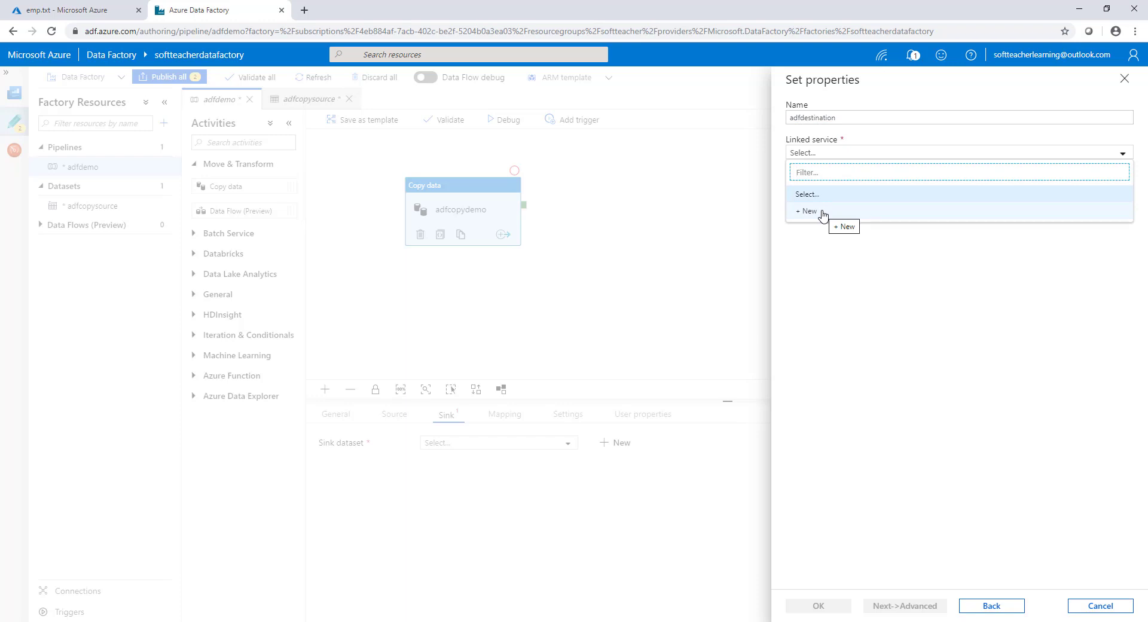
{"action": "left_click", "coordinate": [823, 213]}
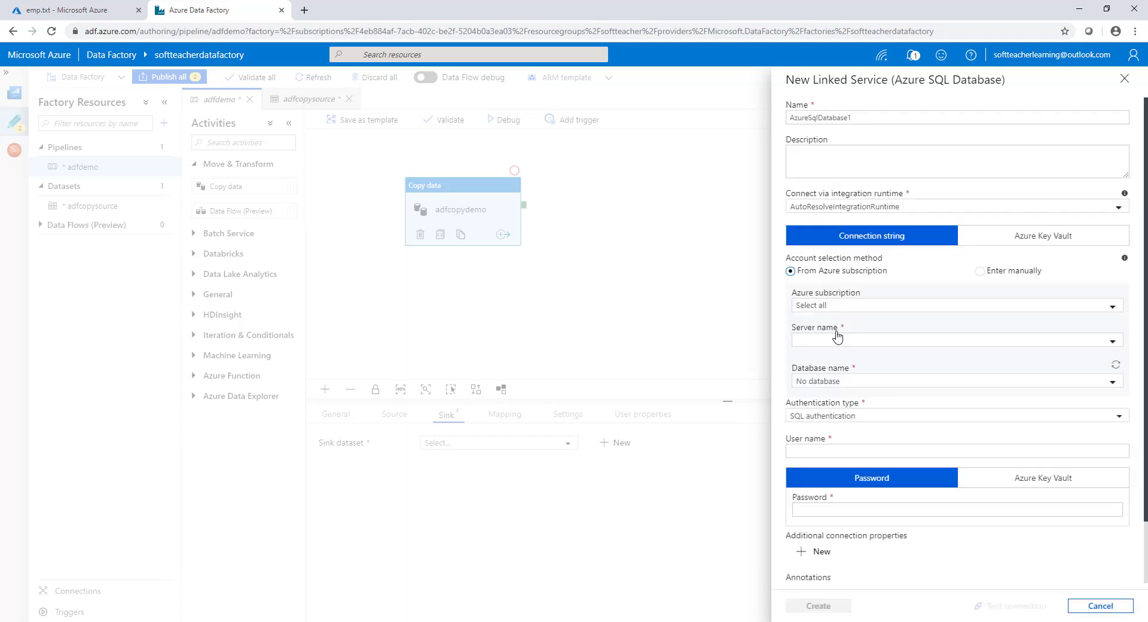
Point the new linked service to the Free Trial subscription, the softteacher server and the ADF database.
{"action": "left_click", "coordinate": [871, 306]}
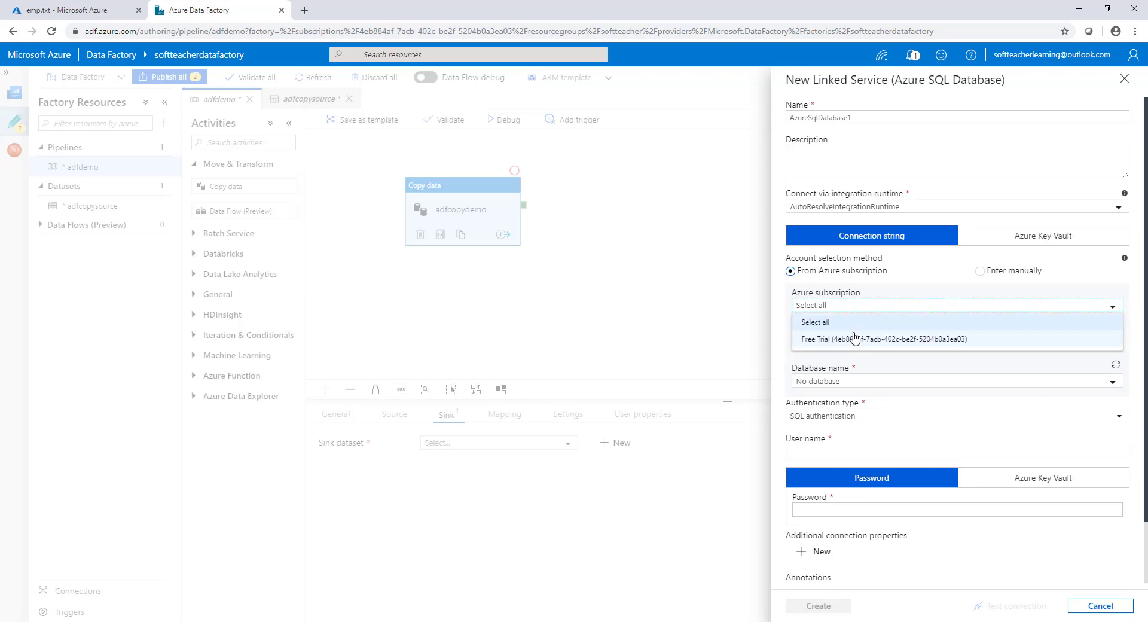
{"action": "left_click", "coordinate": [856, 339]}
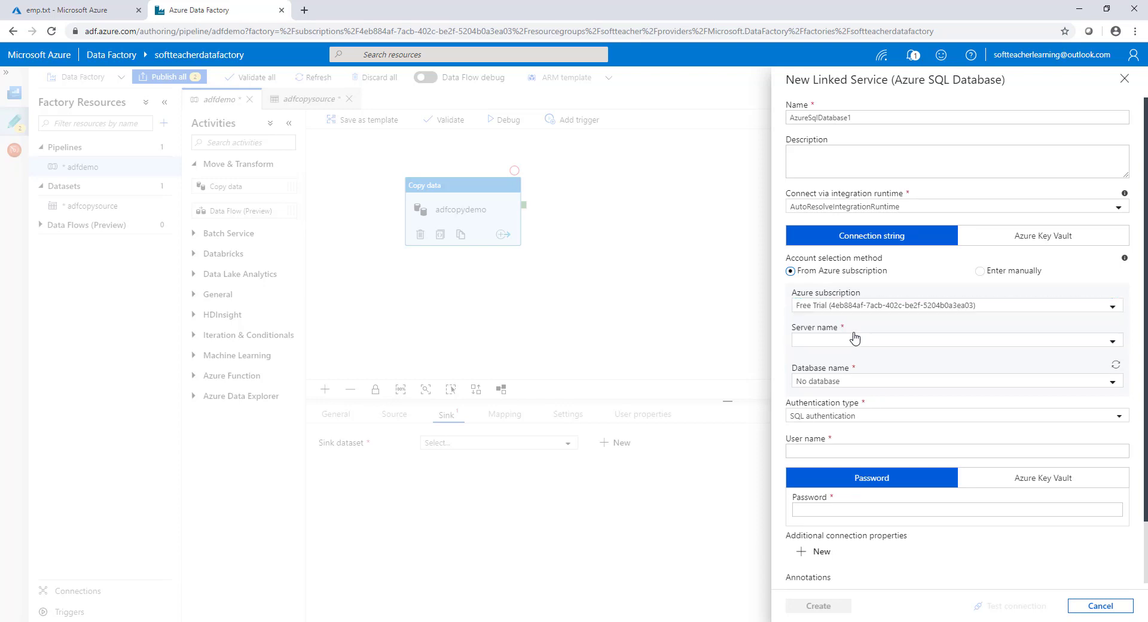
{"action": "left_click", "coordinate": [1107, 341]}
{"action": "left_click", "coordinate": [949, 358]}
{"action": "left_click", "coordinate": [1113, 382]}
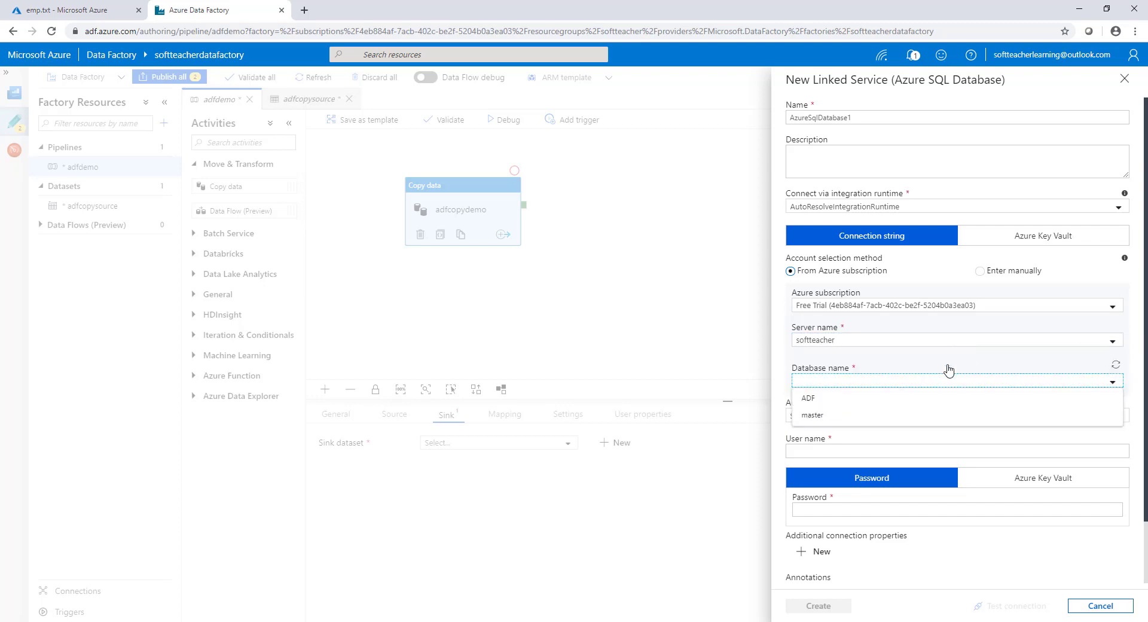
{"action": "left_click", "coordinate": [839, 399]}
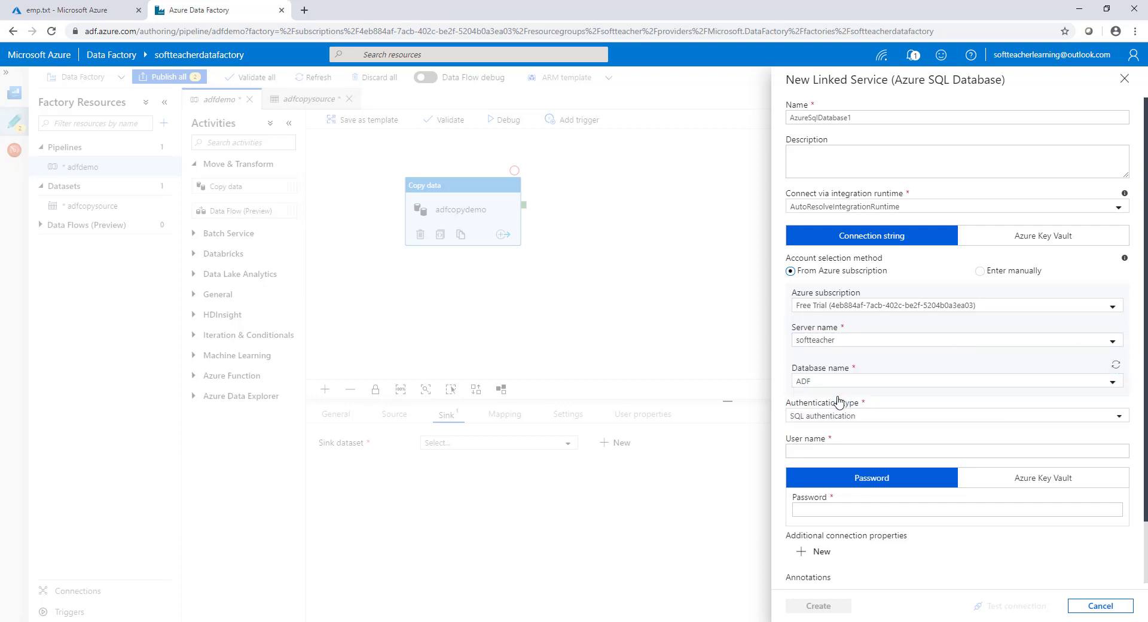
Enter the SQL authentication user name and password, and create the Azure SQL Database linked service.
{"action": "left_click", "coordinate": [840, 451]}
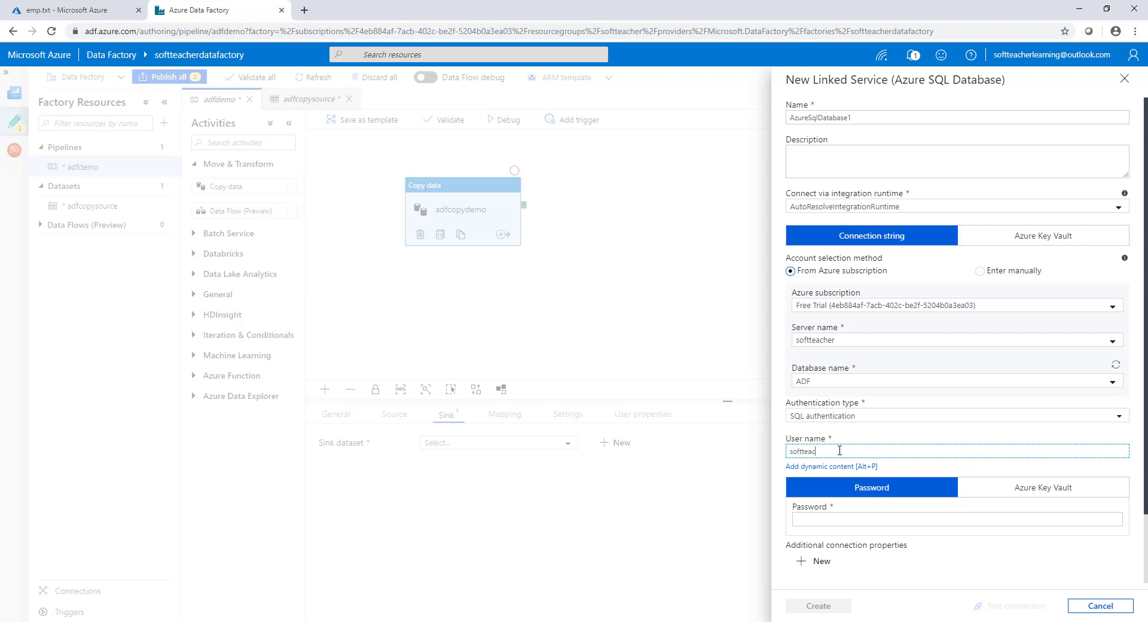
{"action": "left_click", "coordinate": [847, 519]}
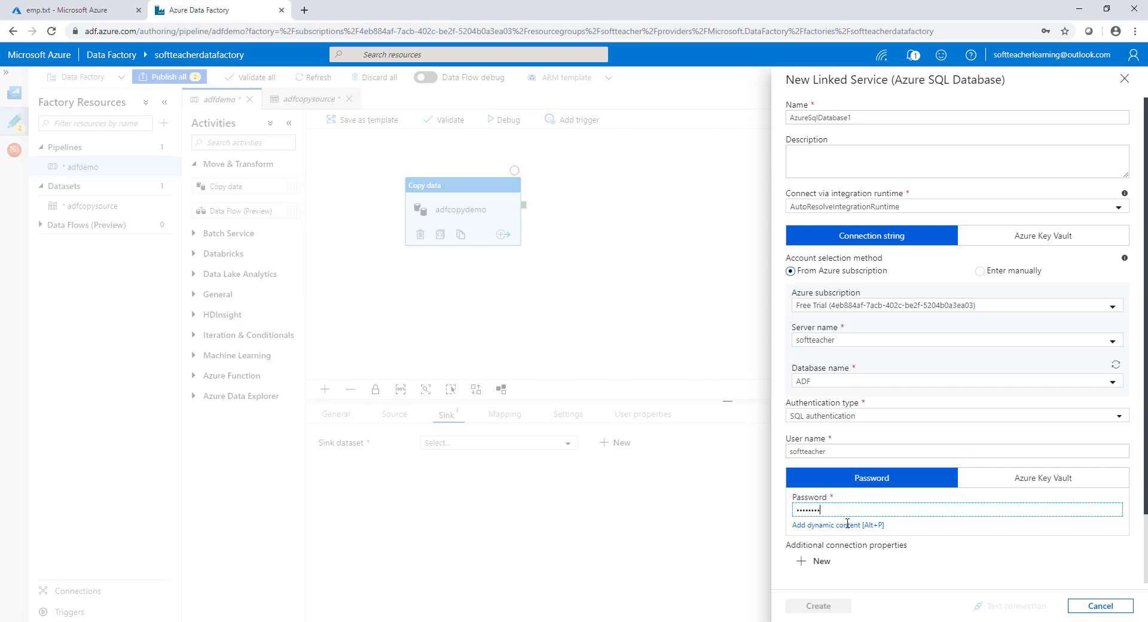
{"action": "type", "text": "•••••••••••"}
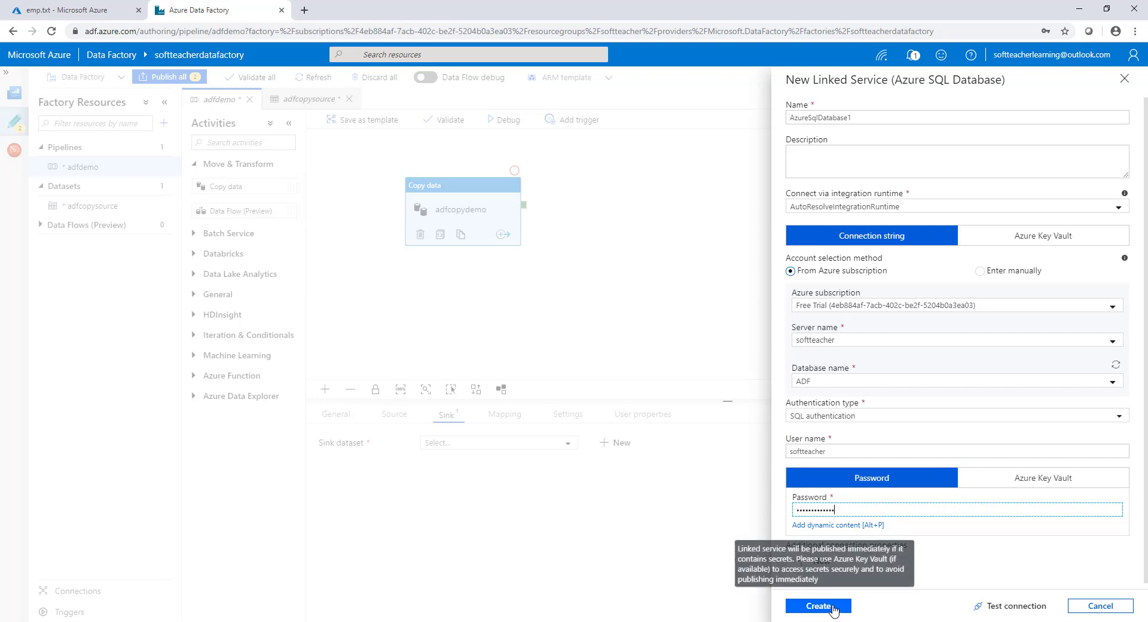
{"action": "left_click", "coordinate": [818, 605]}
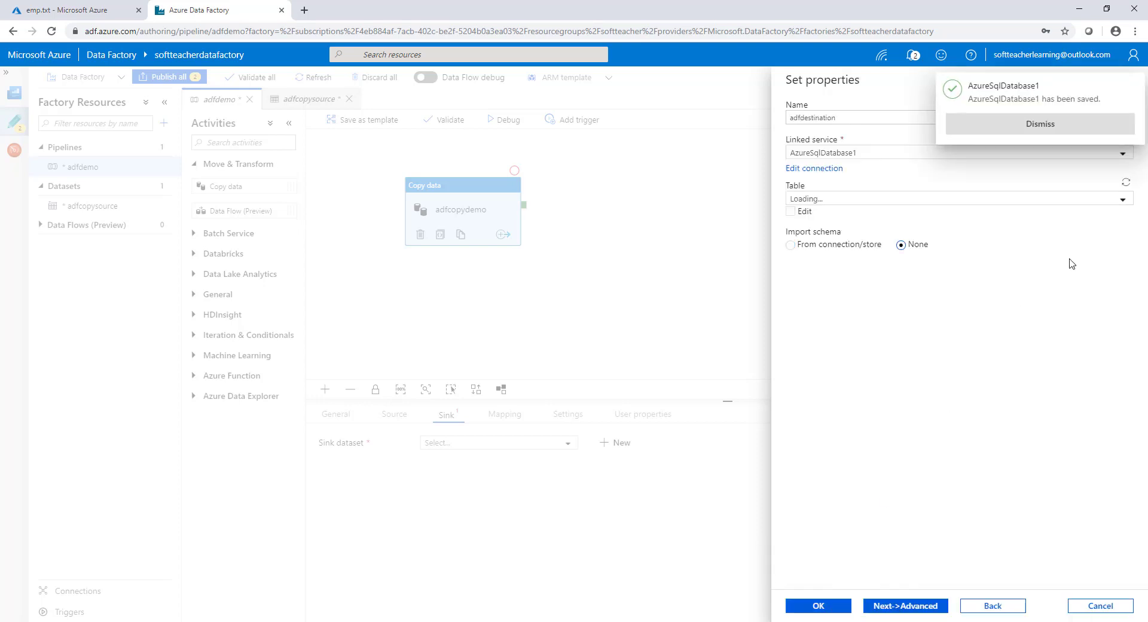
Try to choose a table for the adfdestination dataset, dismissing the browser's offer to save the password.
{"action": "left_click", "coordinate": [952, 201]}
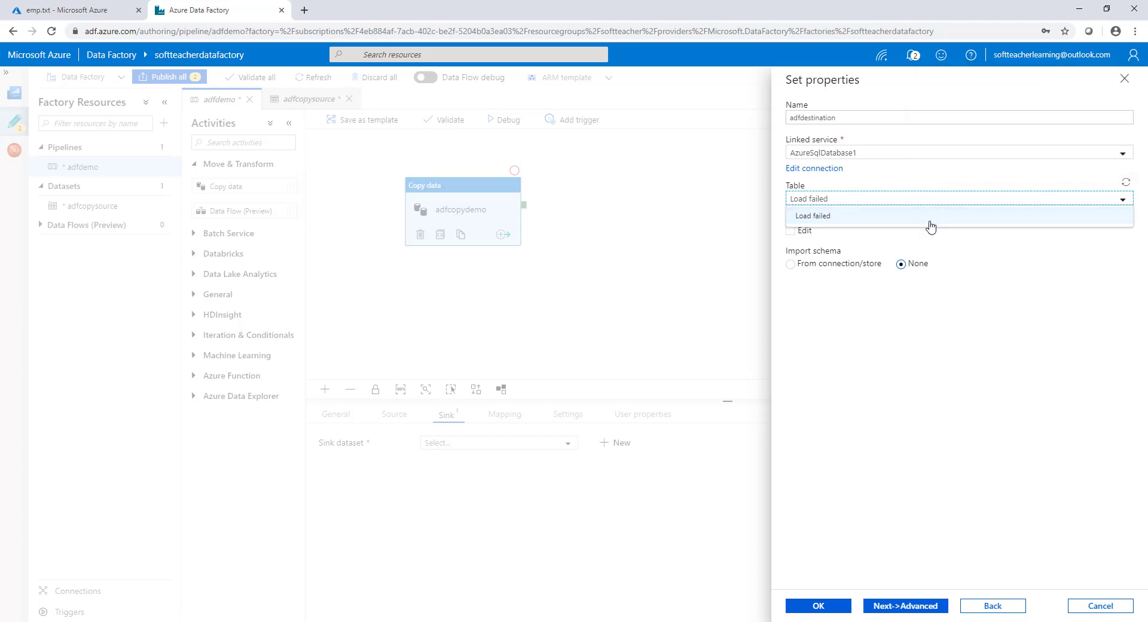
{"action": "left_click", "coordinate": [951, 211]}
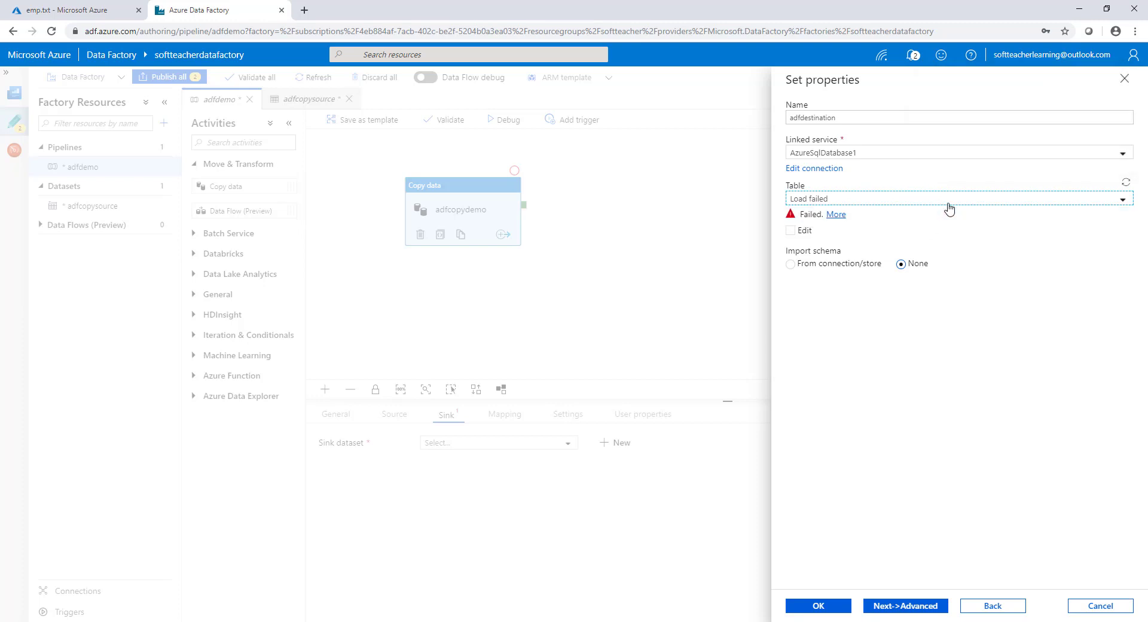
{"action": "left_click", "coordinate": [1123, 154]}
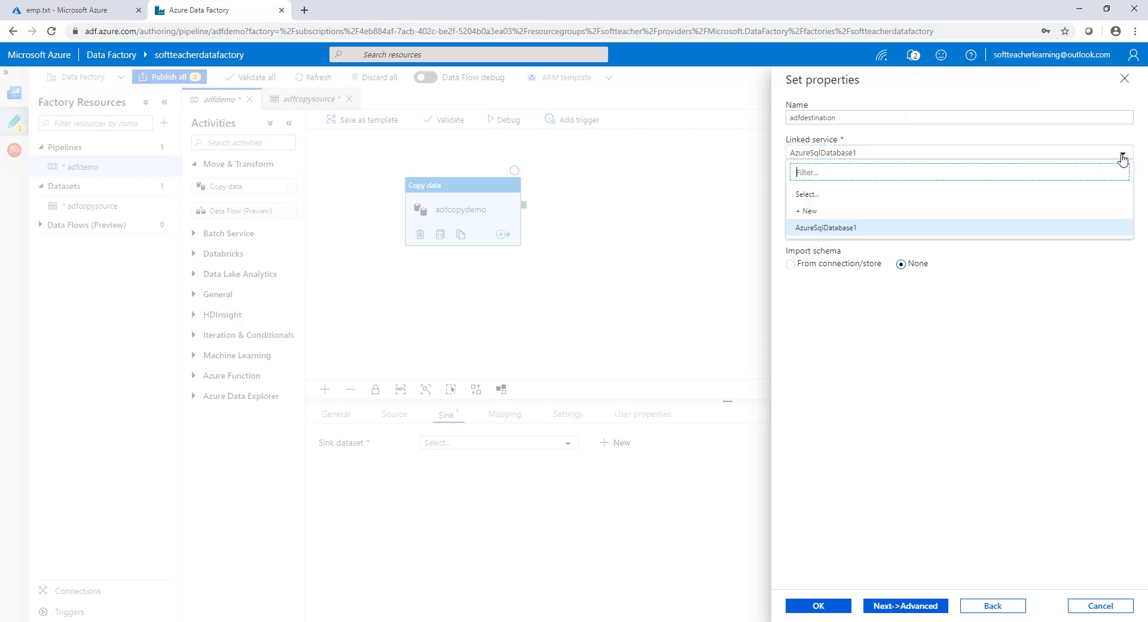
{"action": "left_click", "coordinate": [1123, 158]}
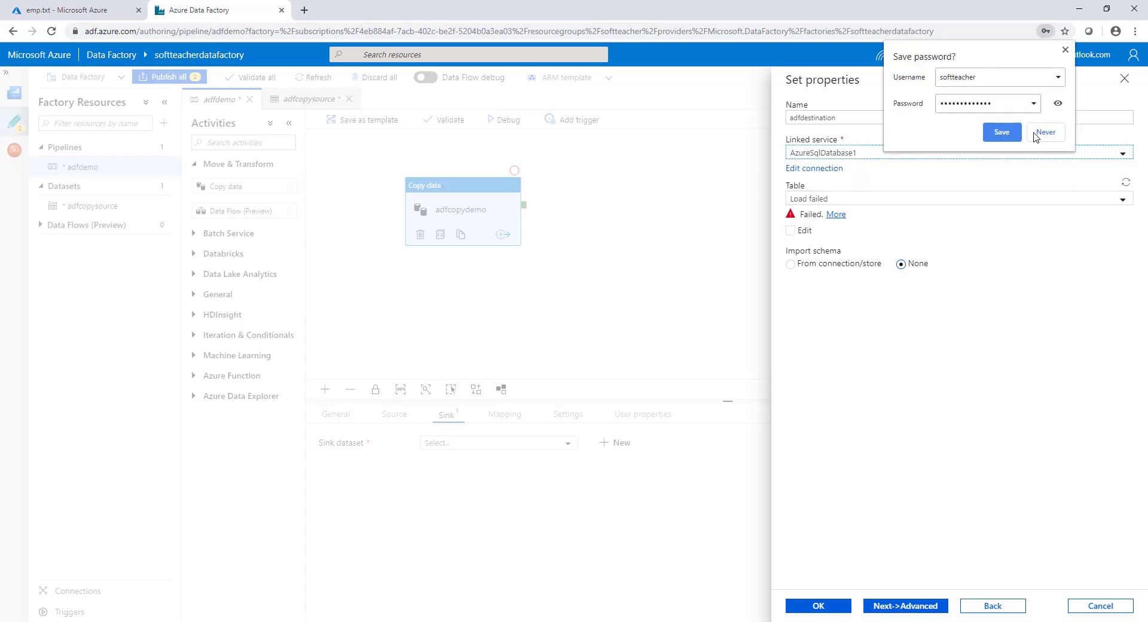
{"action": "left_click", "coordinate": [1065, 49]}
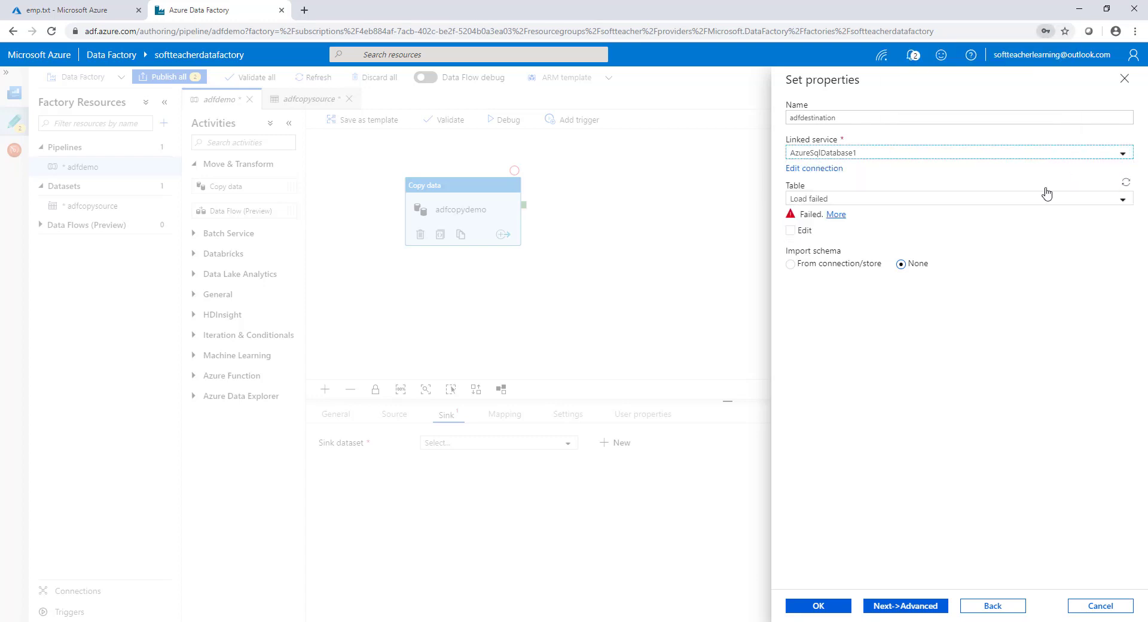
{"action": "left_click", "coordinate": [1123, 199]}
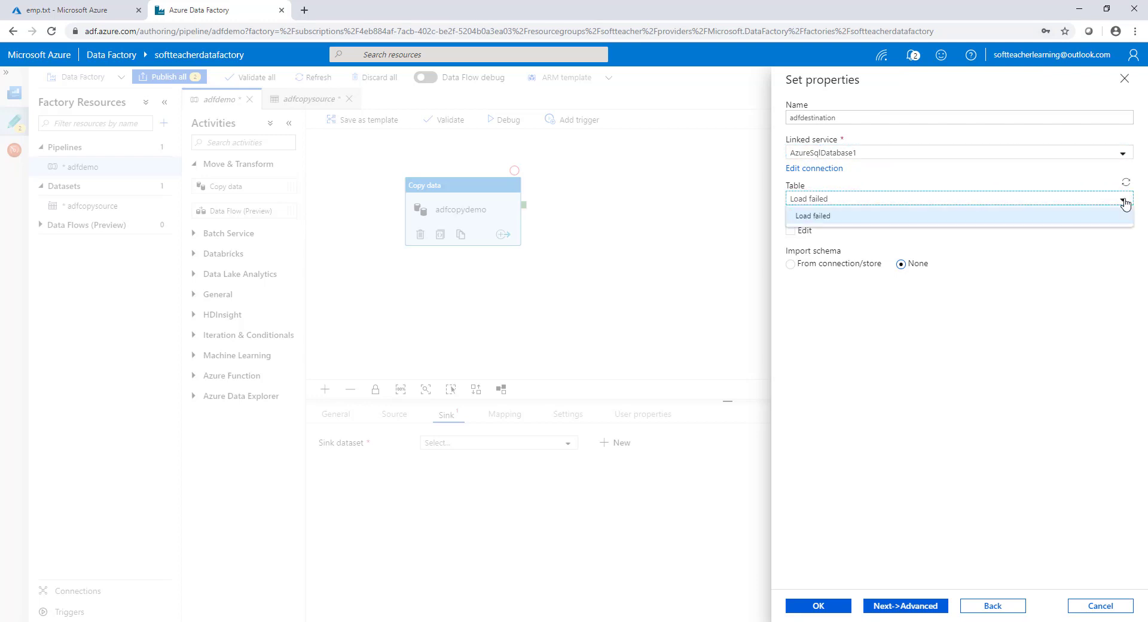
{"action": "left_click", "coordinate": [973, 221]}
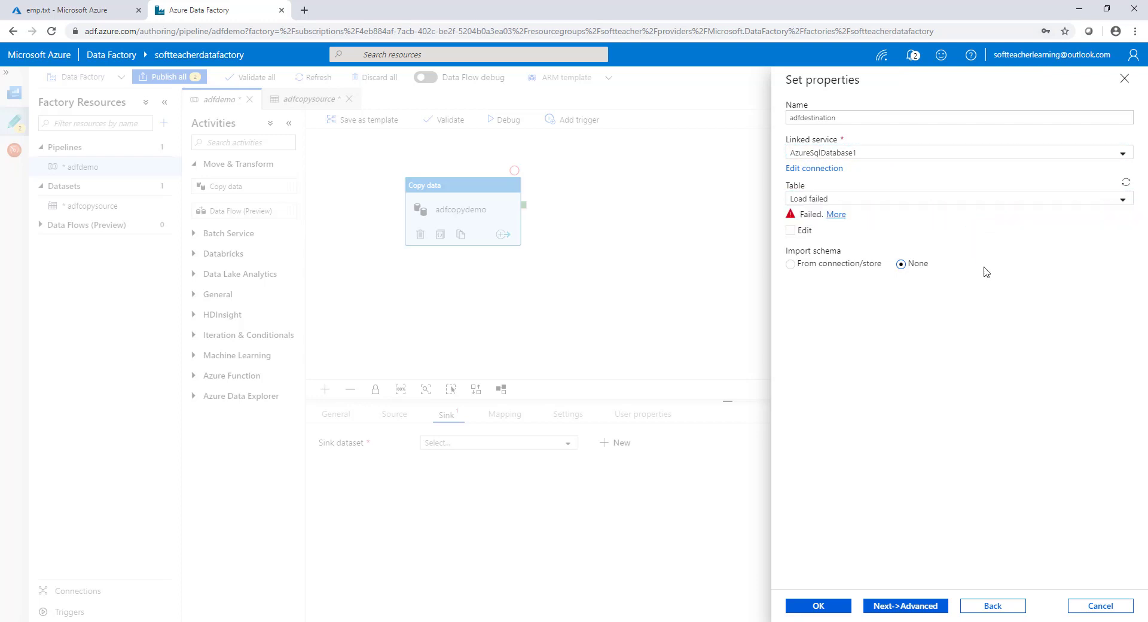
Open the Azure SQL Database linked service for editing, test its connection and examine the error details.
{"action": "left_click", "coordinate": [817, 169]}
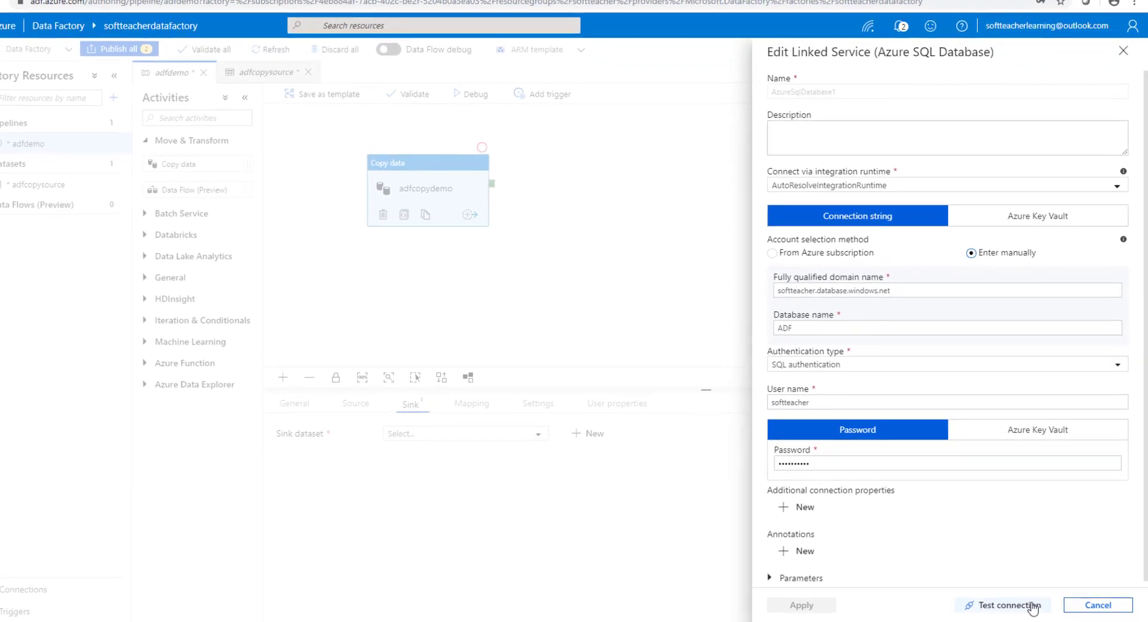
{"action": "left_click", "coordinate": [1027, 606]}
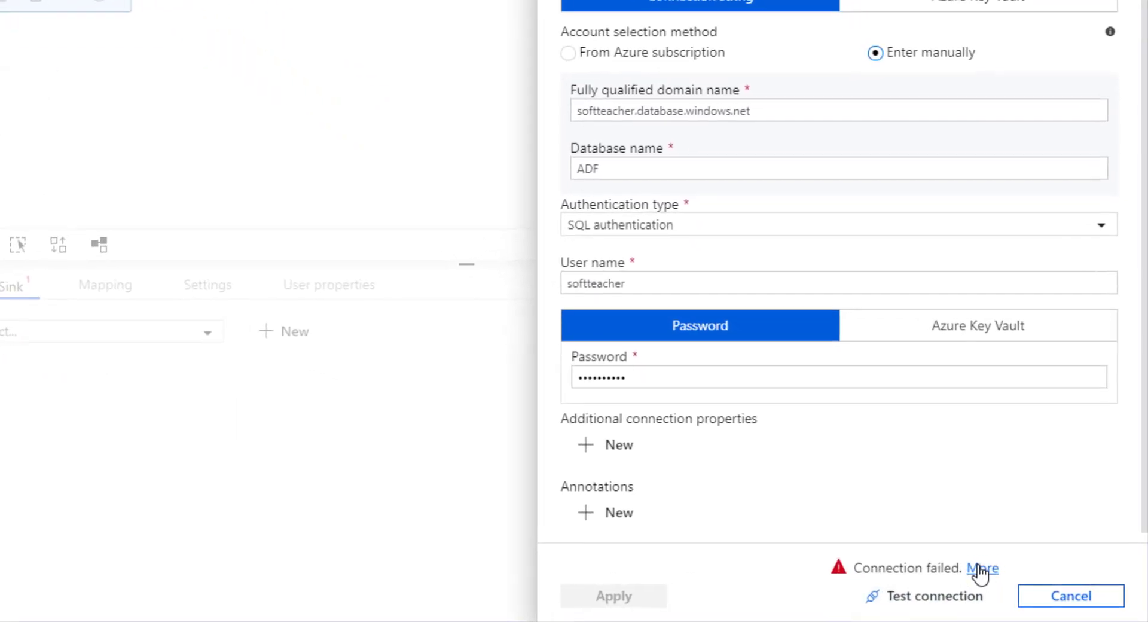
{"action": "left_click", "coordinate": [1002, 574]}
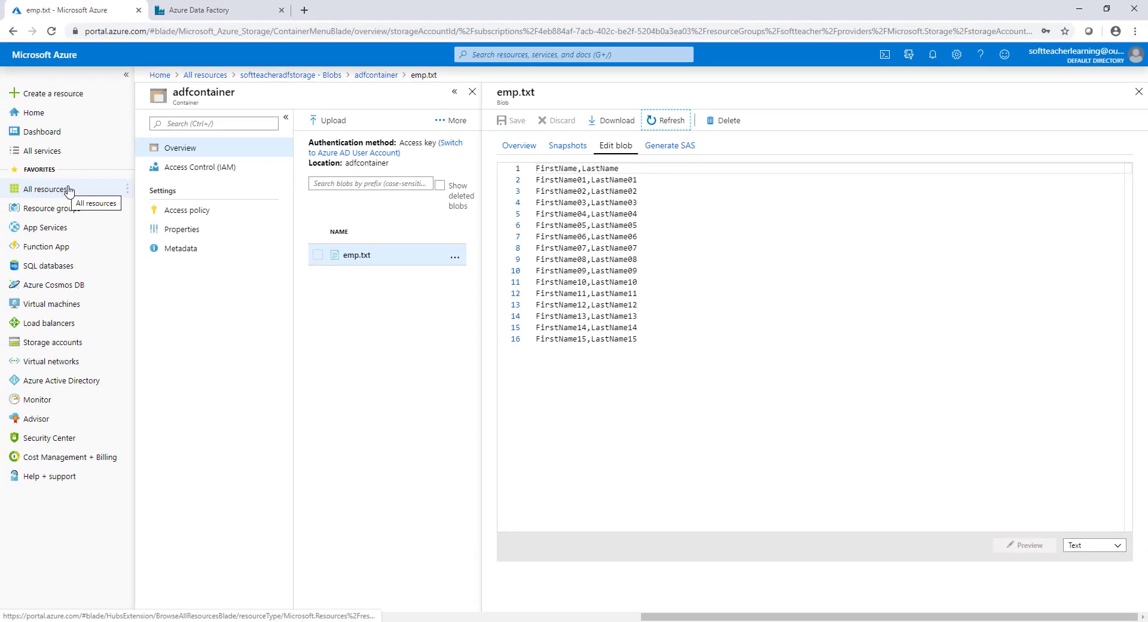
In the firewall settings of the softteacher server's ADF database, allow Azure services and resources to access the server, and save the change.
{"action": "left_click", "coordinate": [67, 190]}
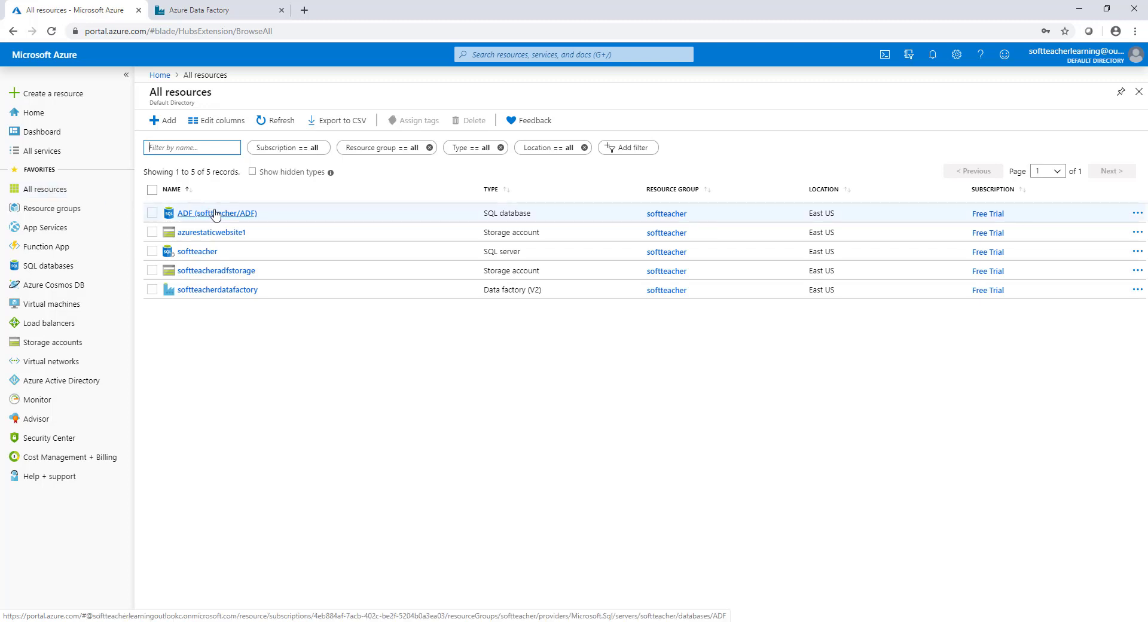
{"action": "left_click", "coordinate": [209, 256]}
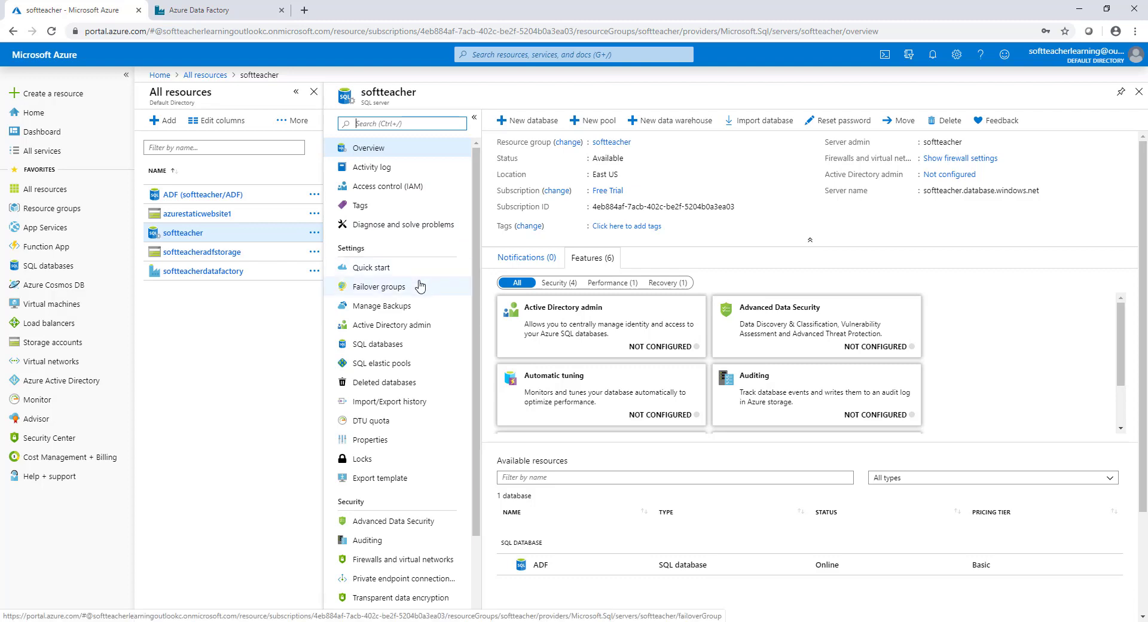
{"action": "left_click", "coordinate": [397, 345]}
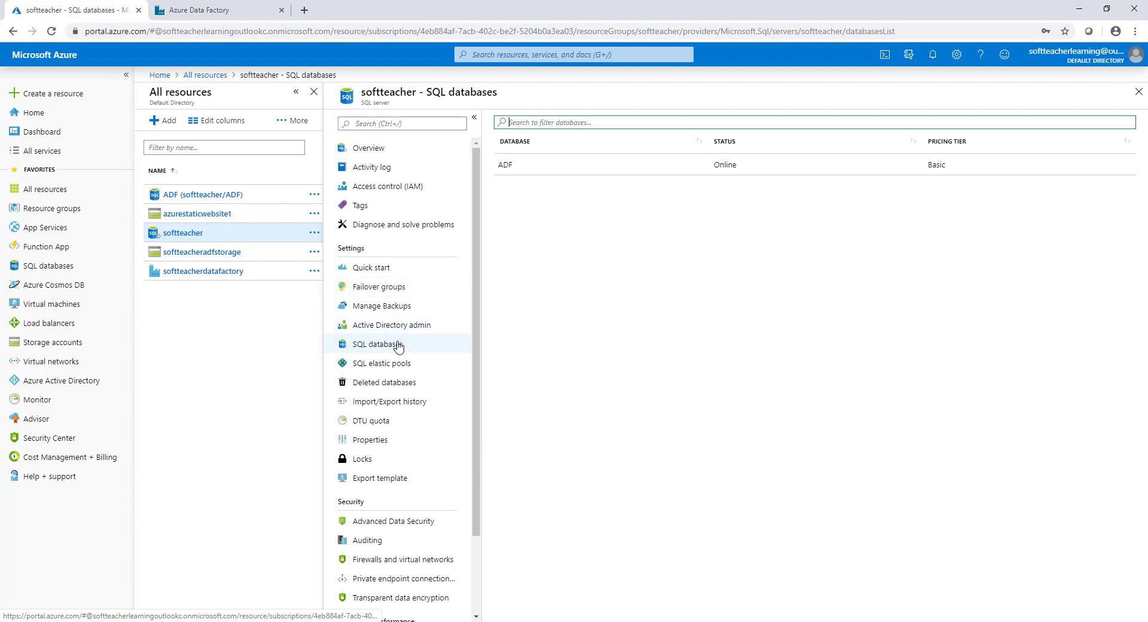
{"action": "left_click", "coordinate": [505, 165]}
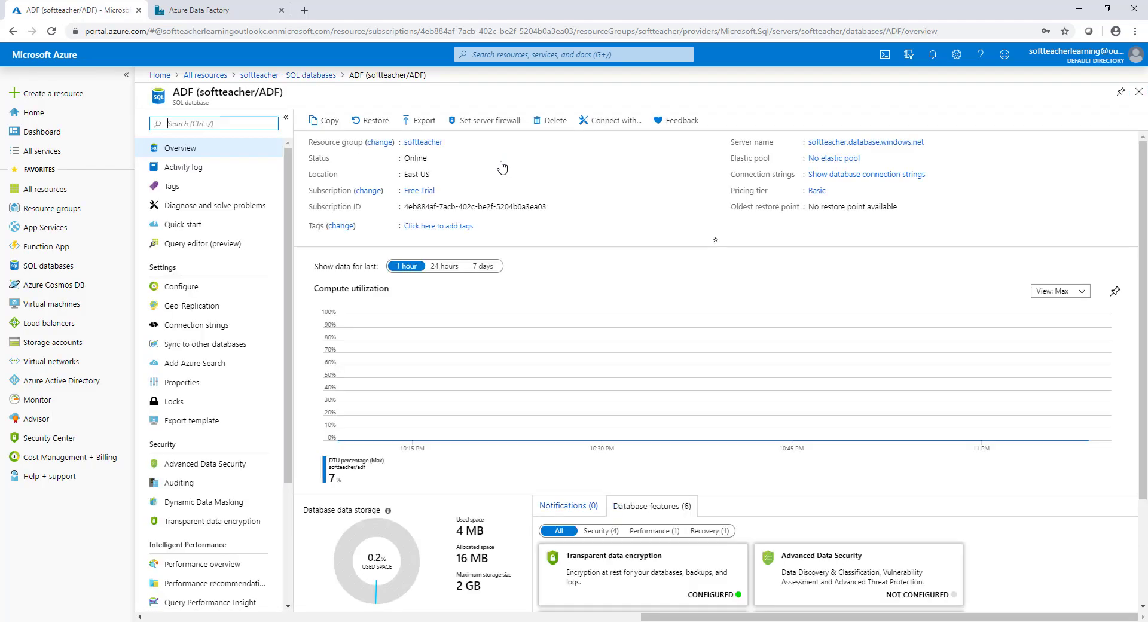
{"action": "left_click", "coordinate": [501, 120]}
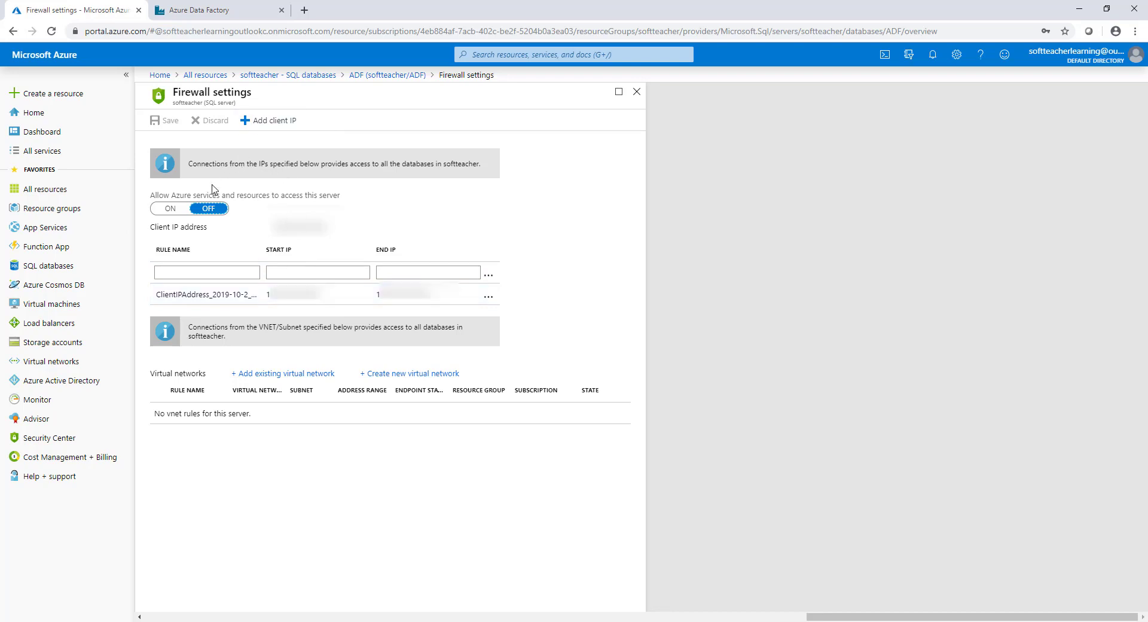
{"action": "left_click", "coordinate": [175, 209]}
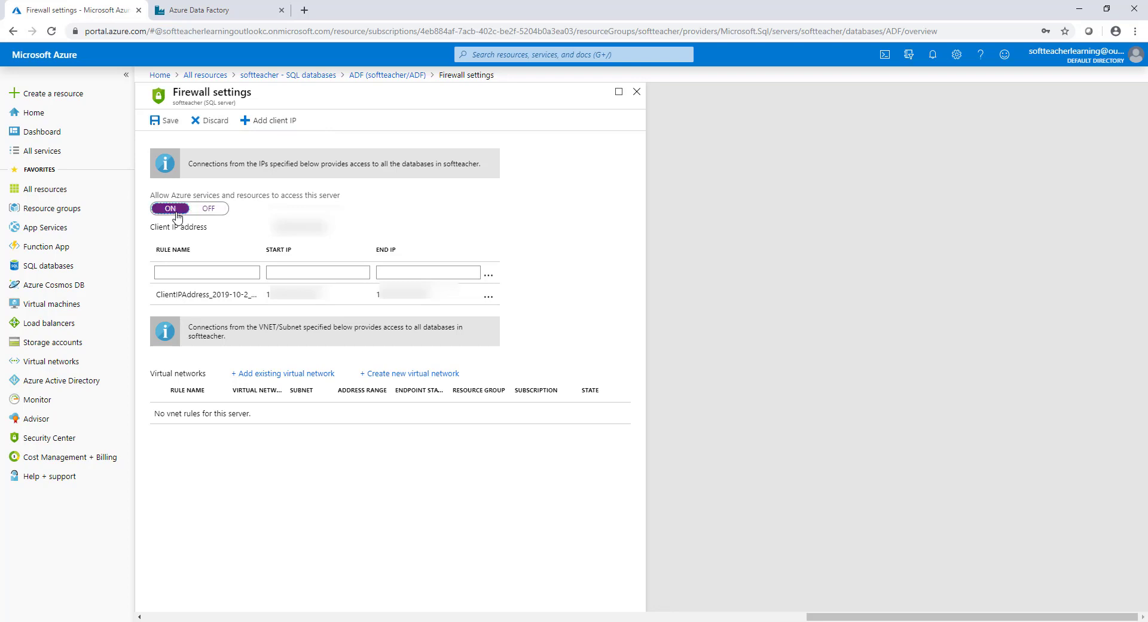
{"action": "left_click", "coordinate": [169, 122]}
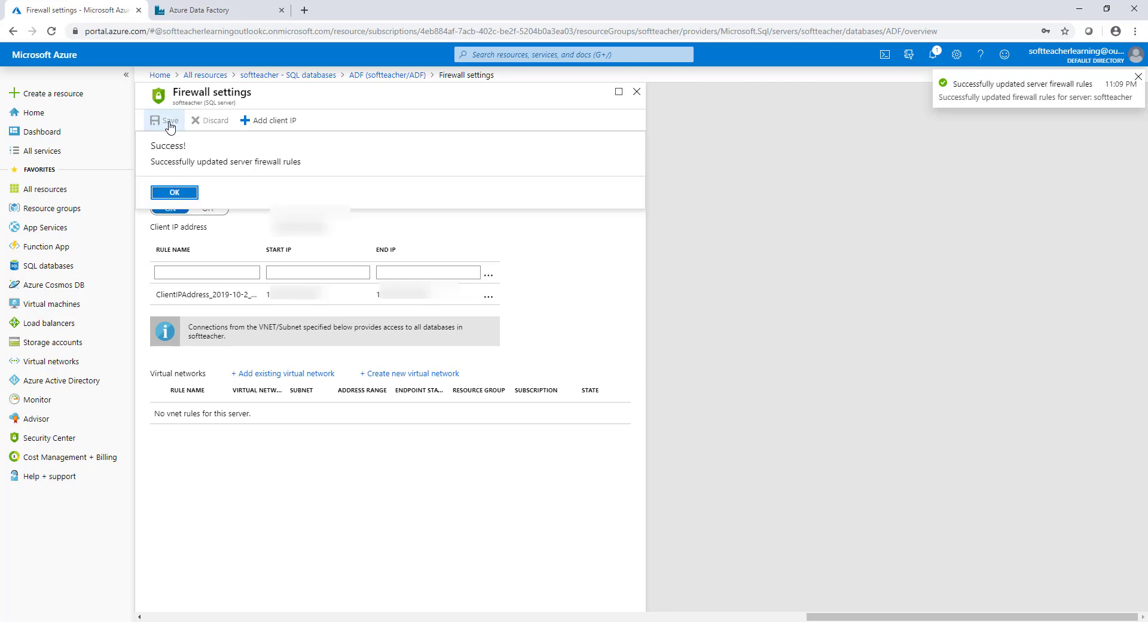
{"action": "left_click", "coordinate": [181, 195]}
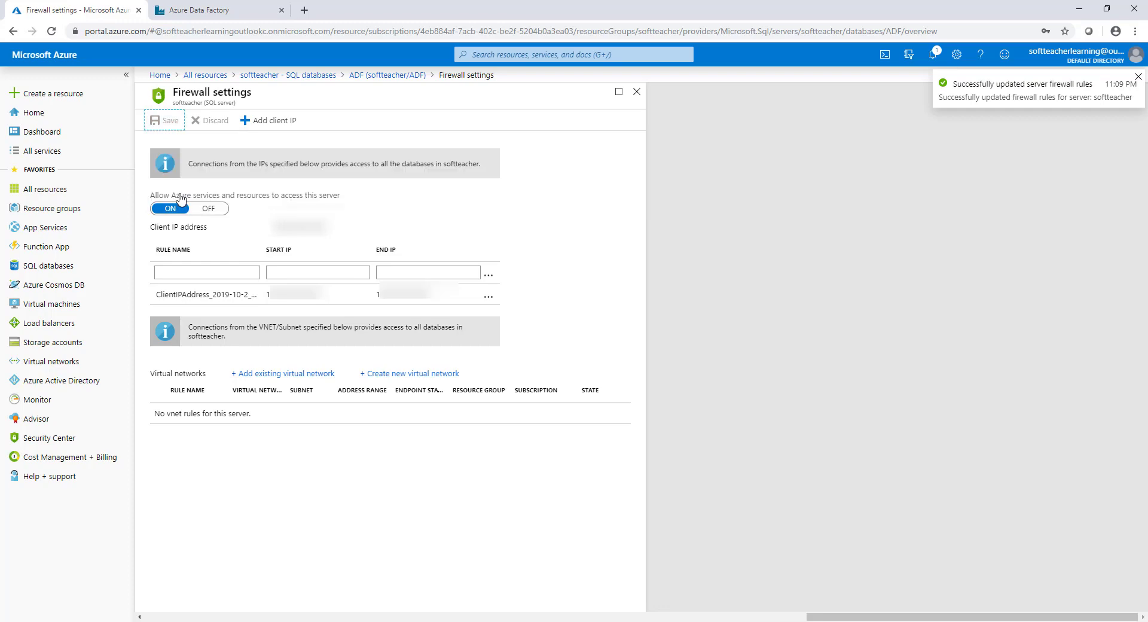
Switch back to Data Factory, retest the Azure SQL Database linked service's connection, and close its settings without changes.
{"action": "left_click", "coordinate": [197, 10]}
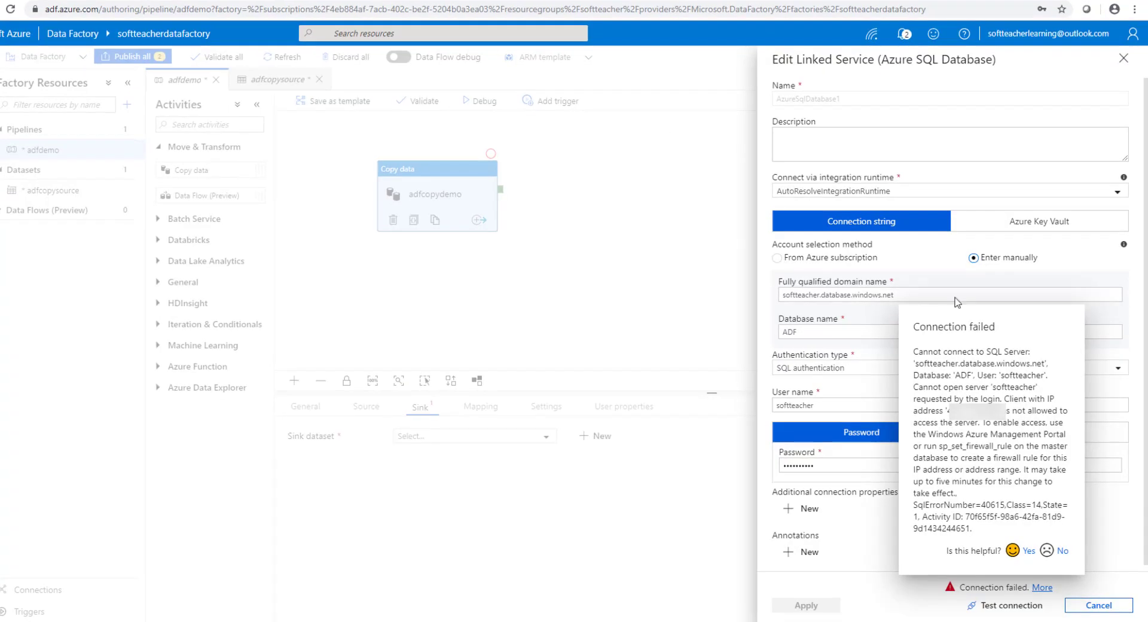
{"action": "left_click", "coordinate": [1005, 606]}
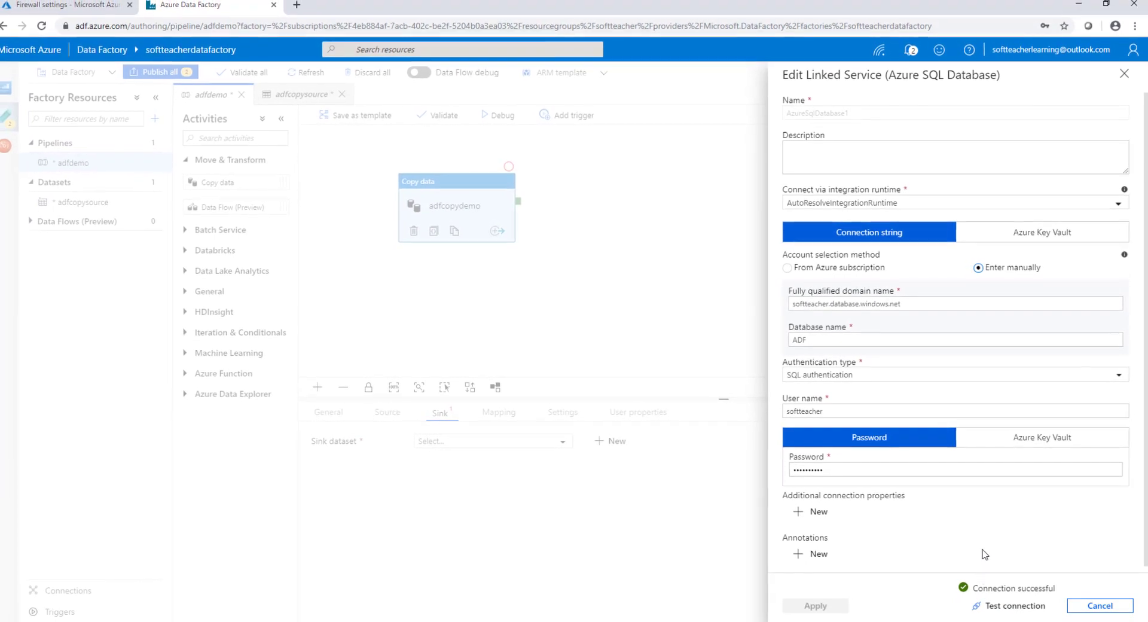
{"action": "scroll", "coordinate": [986, 553], "scroll_direction": "down", "scroll_amount": 1}
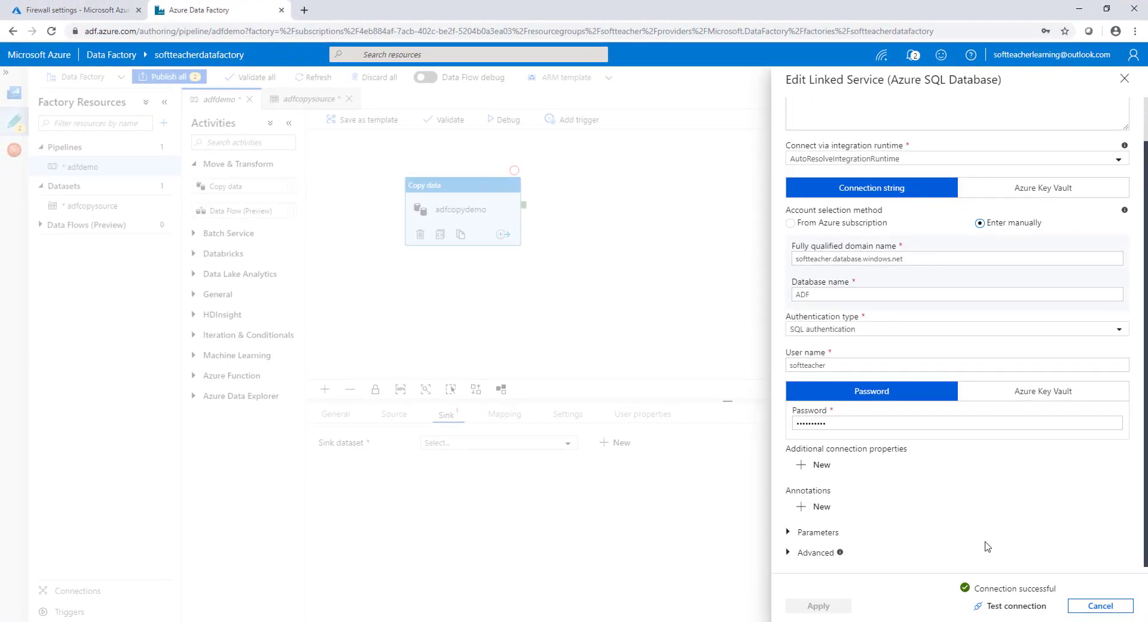
{"action": "scroll", "coordinate": [986, 545], "scroll_direction": "up", "scroll_amount": 1}
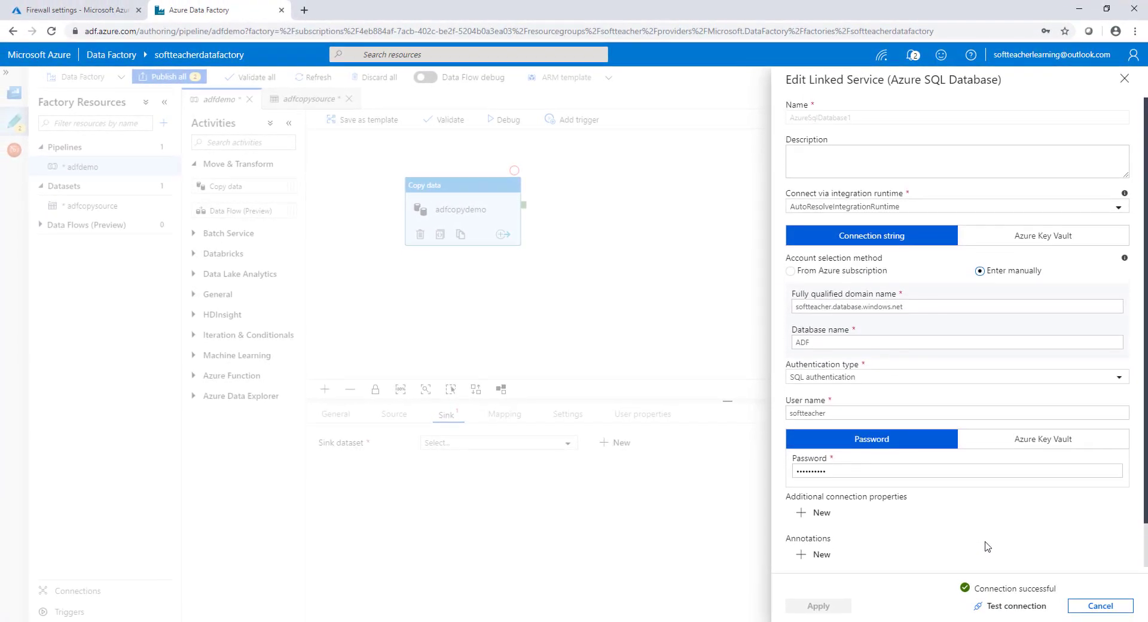
{"action": "scroll", "coordinate": [988, 546], "scroll_direction": "down", "scroll_amount": 1}
{"action": "left_click", "coordinate": [1100, 606]}
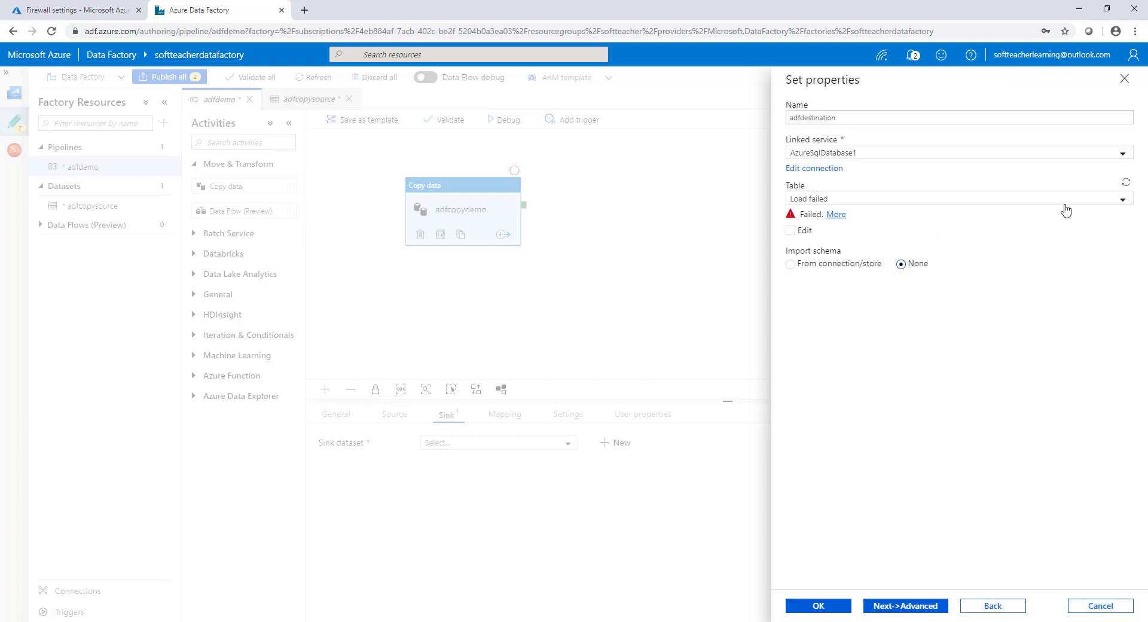
Try to choose a table for the adfdestination dataset, and reselect AzureSqlDatabase1 as its linked service.
{"action": "left_click", "coordinate": [1067, 203]}
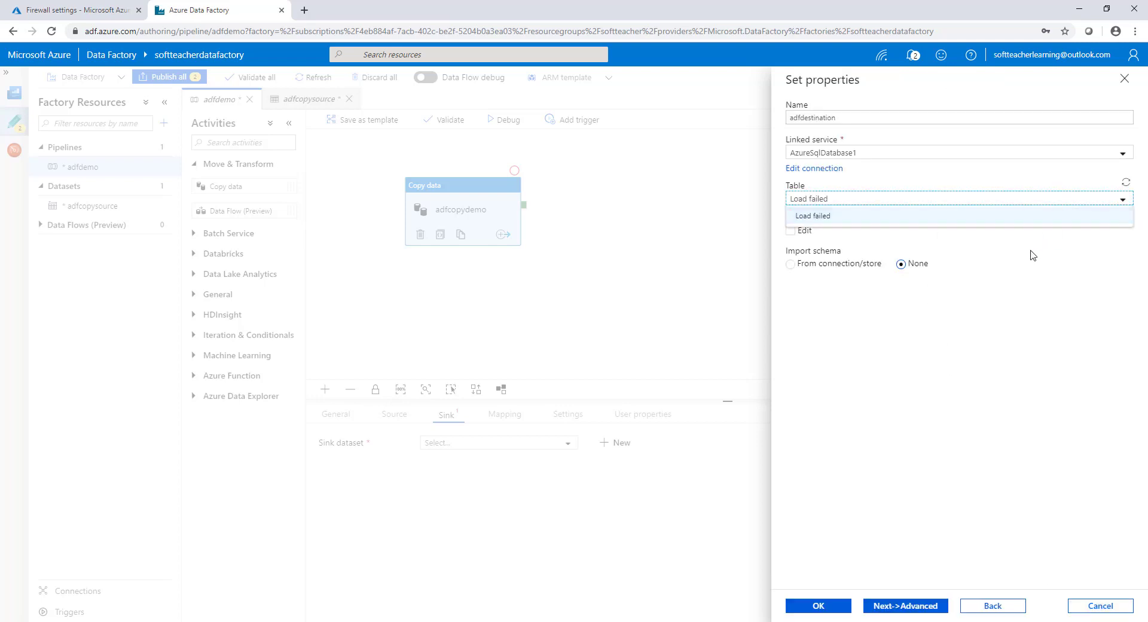
{"action": "left_click", "coordinate": [1046, 285]}
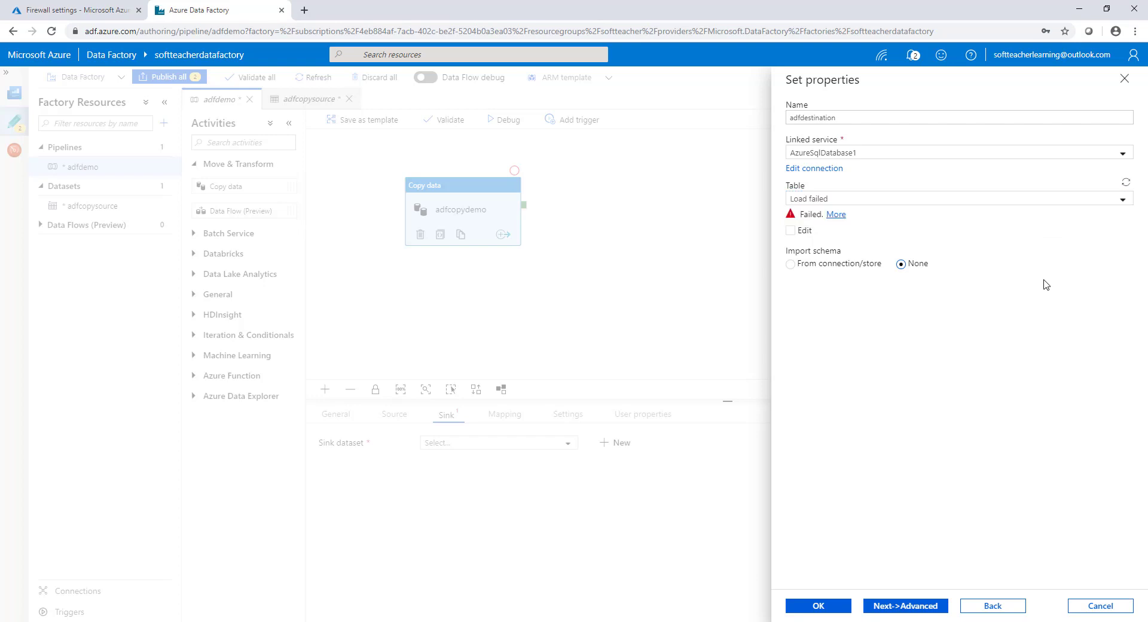
{"action": "left_click", "coordinate": [1124, 156]}
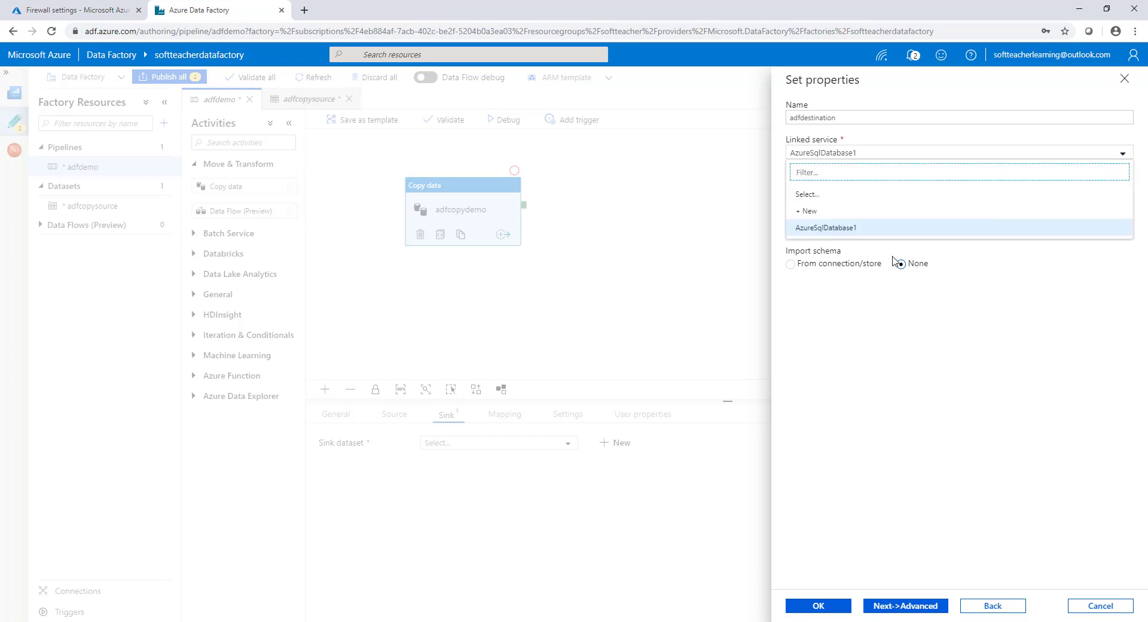
{"action": "left_click", "coordinate": [901, 228]}
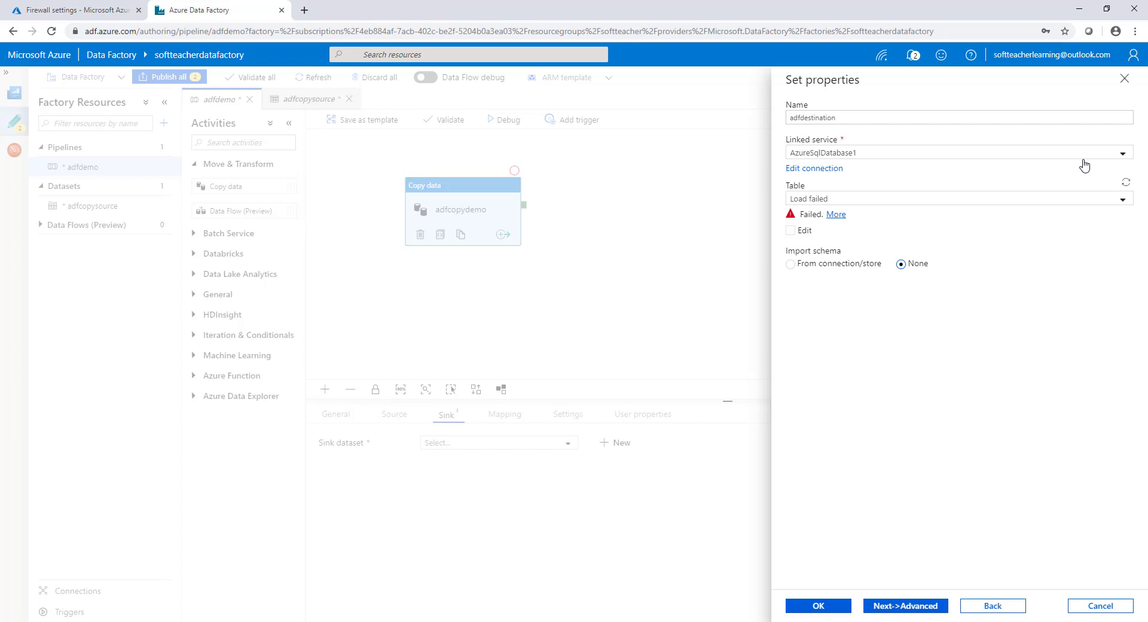
Refresh the available tables, set the adfdestination dataset's table to dbo.EMPLOYEE, and create the dataset.
{"action": "left_click", "coordinate": [1126, 183]}
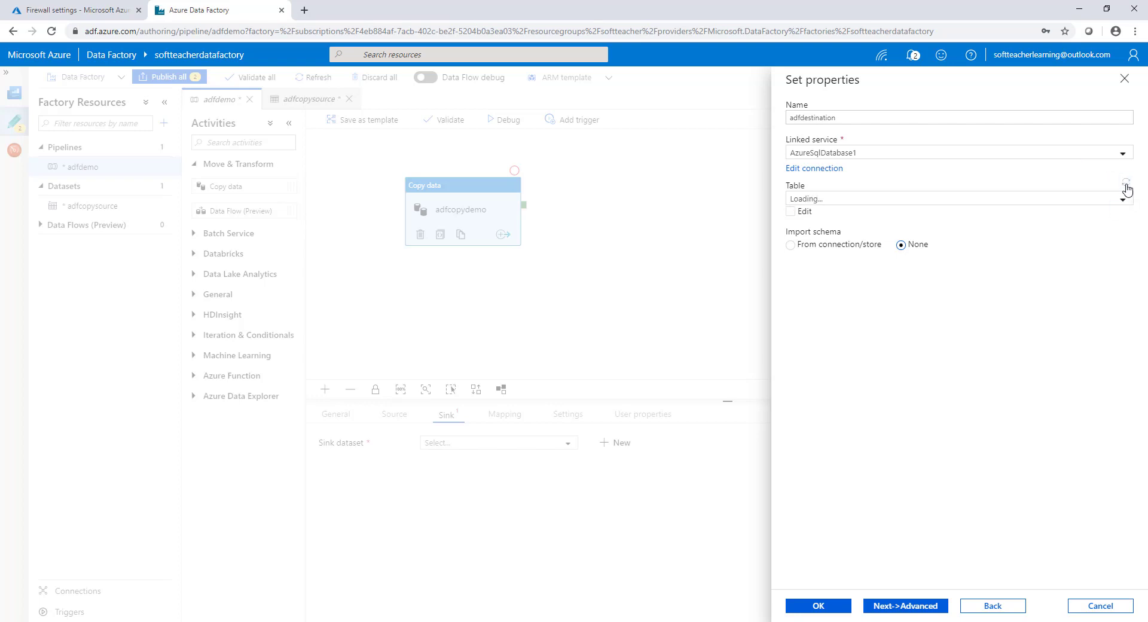
{"action": "left_click", "coordinate": [1123, 199]}
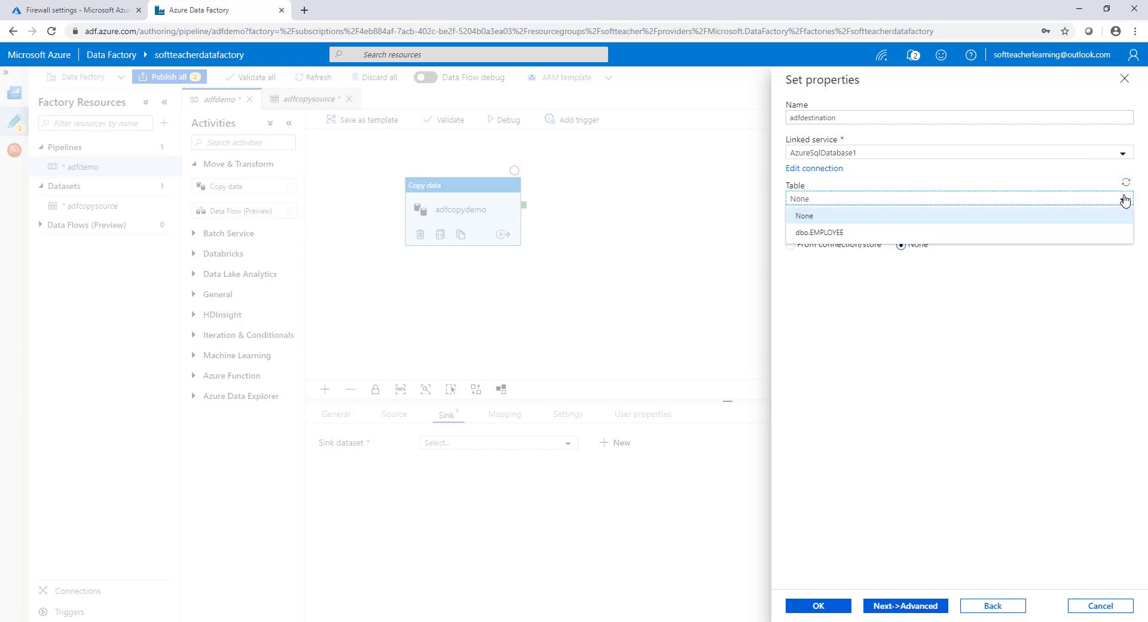
{"action": "left_click", "coordinate": [930, 234]}
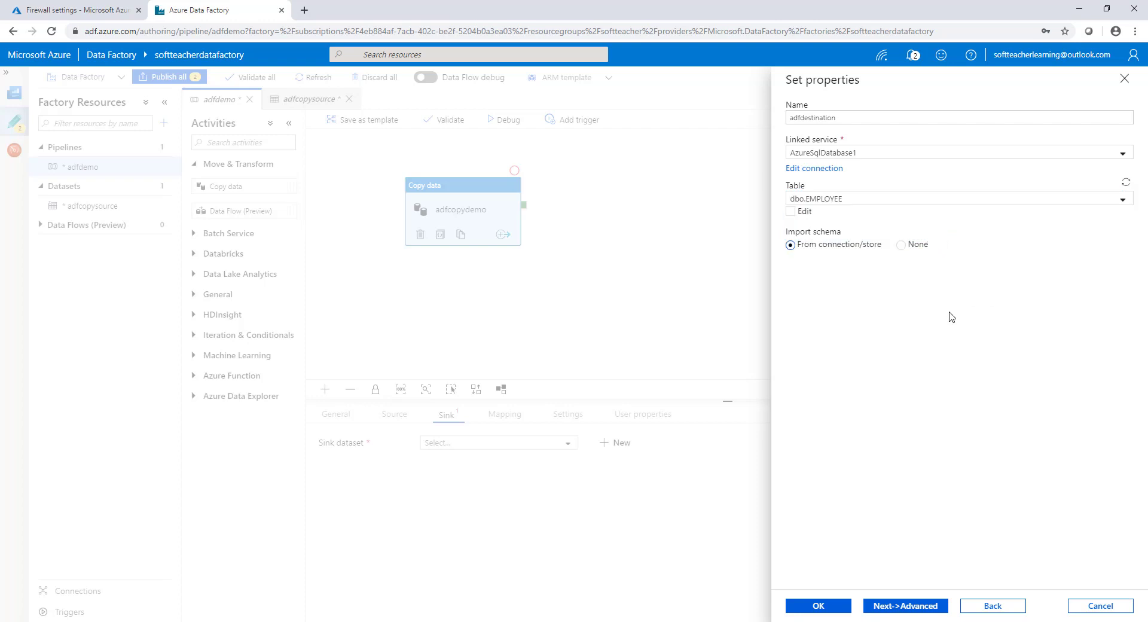
{"action": "left_click", "coordinate": [836, 608]}
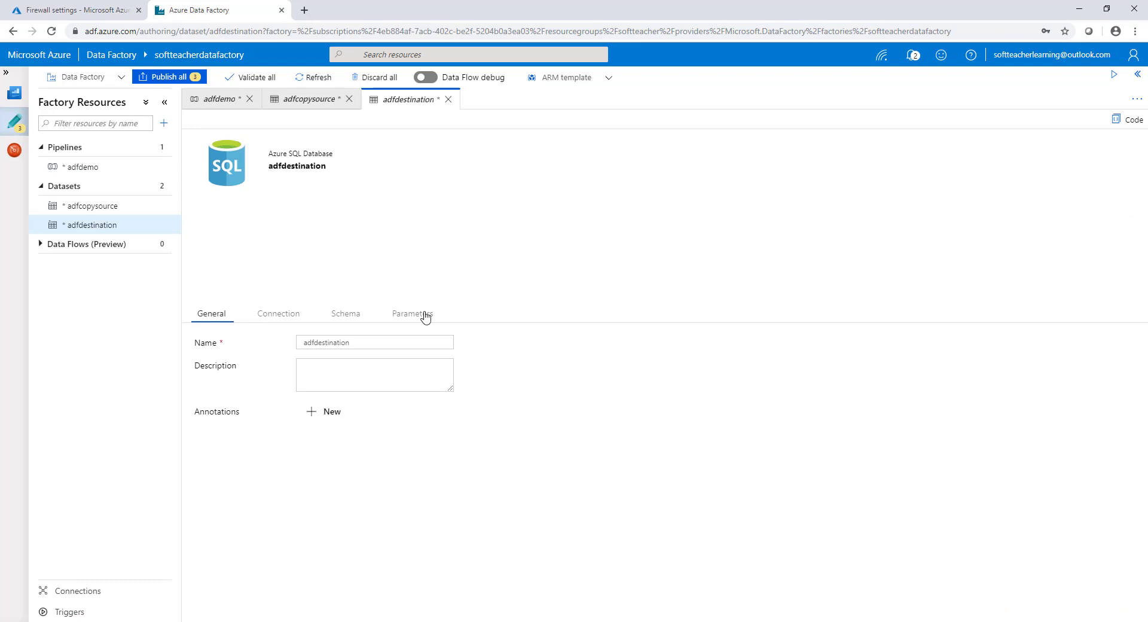
Preview the dbo.EMPLOYEE data from the adfdestination dataset's connection, and review the dataset's schema, parameters and general settings.
{"action": "left_click", "coordinate": [283, 315]}
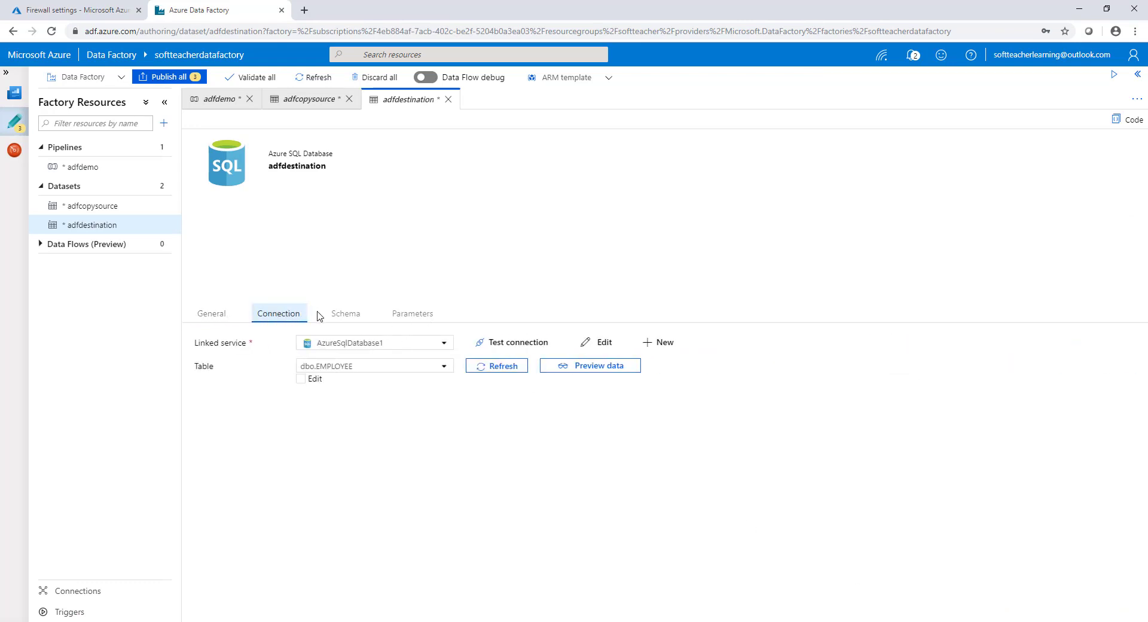
{"action": "left_click", "coordinate": [486, 365]}
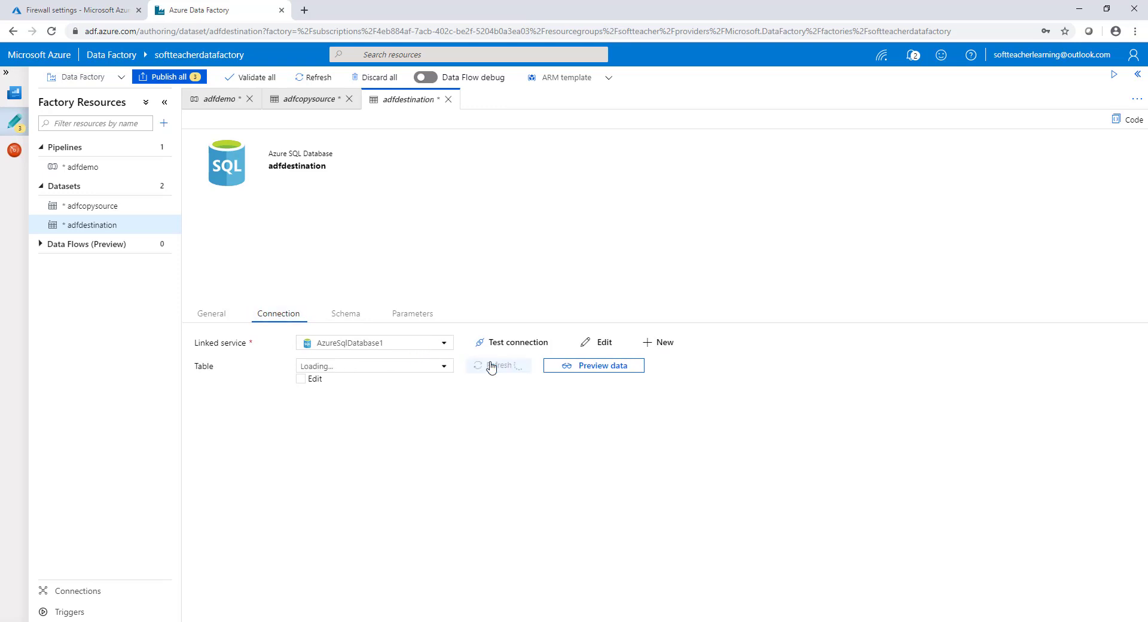
{"action": "left_click", "coordinate": [577, 367]}
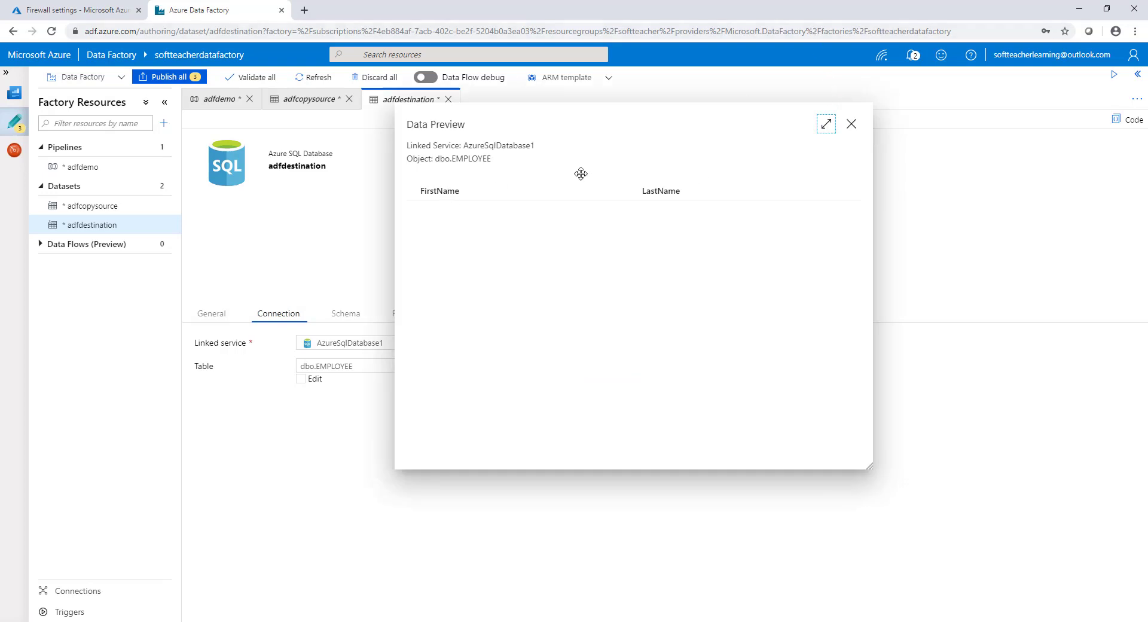
{"action": "left_click", "coordinate": [852, 124]}
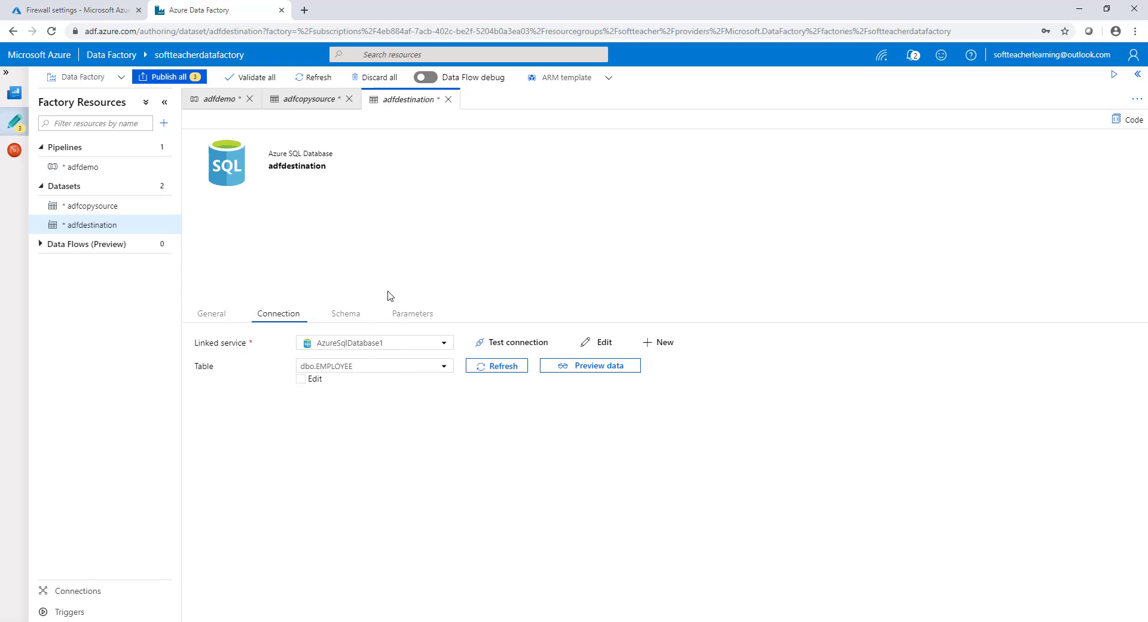
{"action": "left_click", "coordinate": [357, 314]}
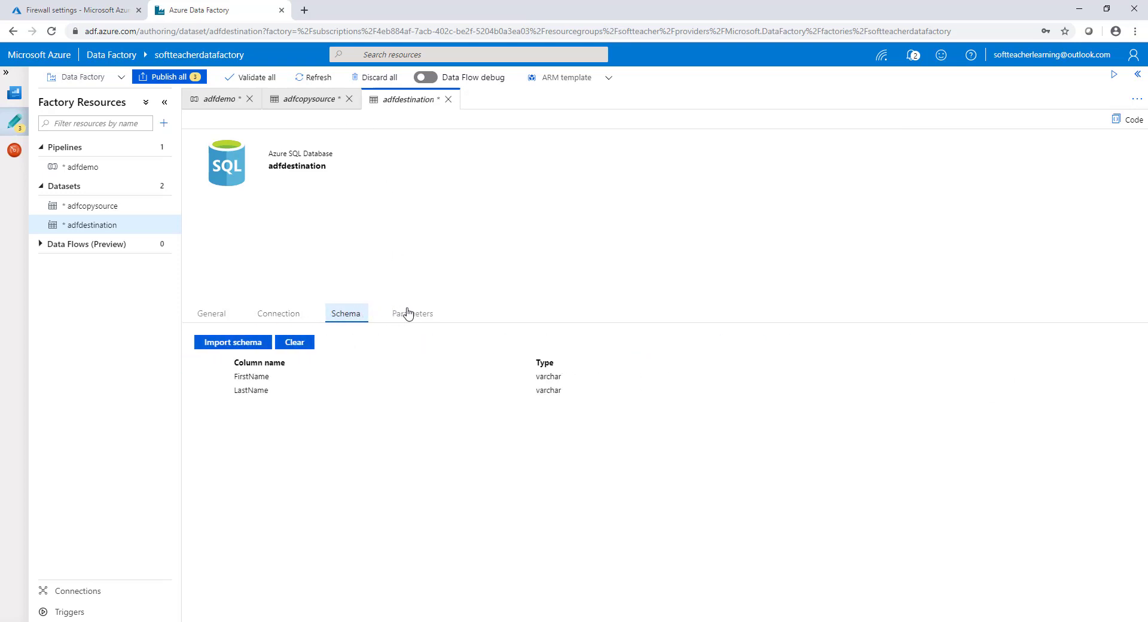
{"action": "left_click", "coordinate": [409, 314]}
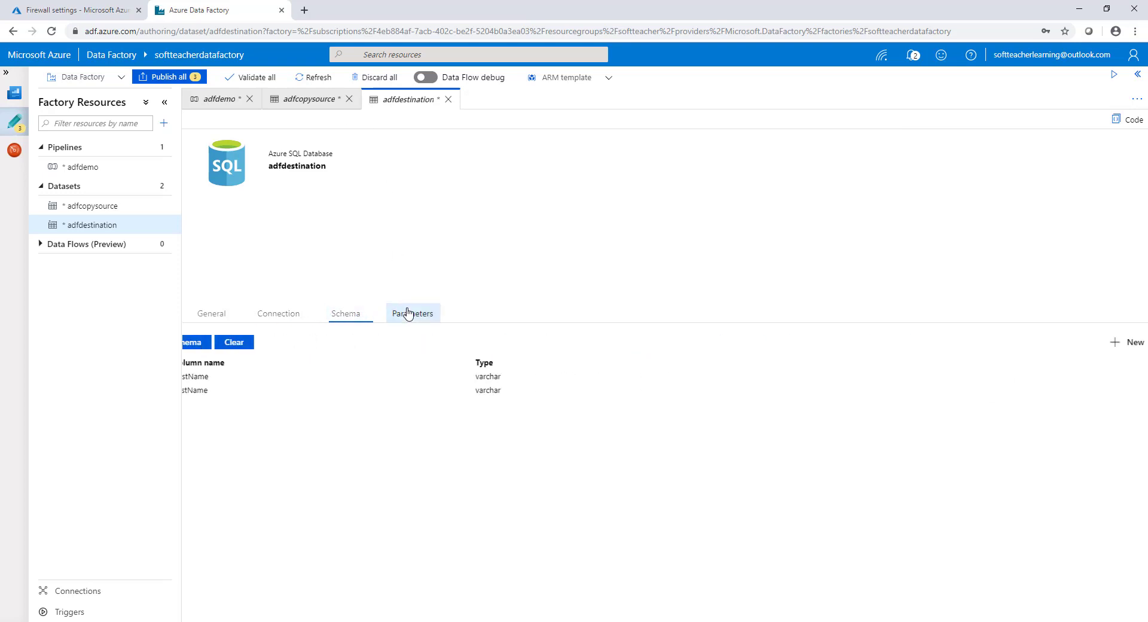
{"action": "left_click", "coordinate": [219, 315]}
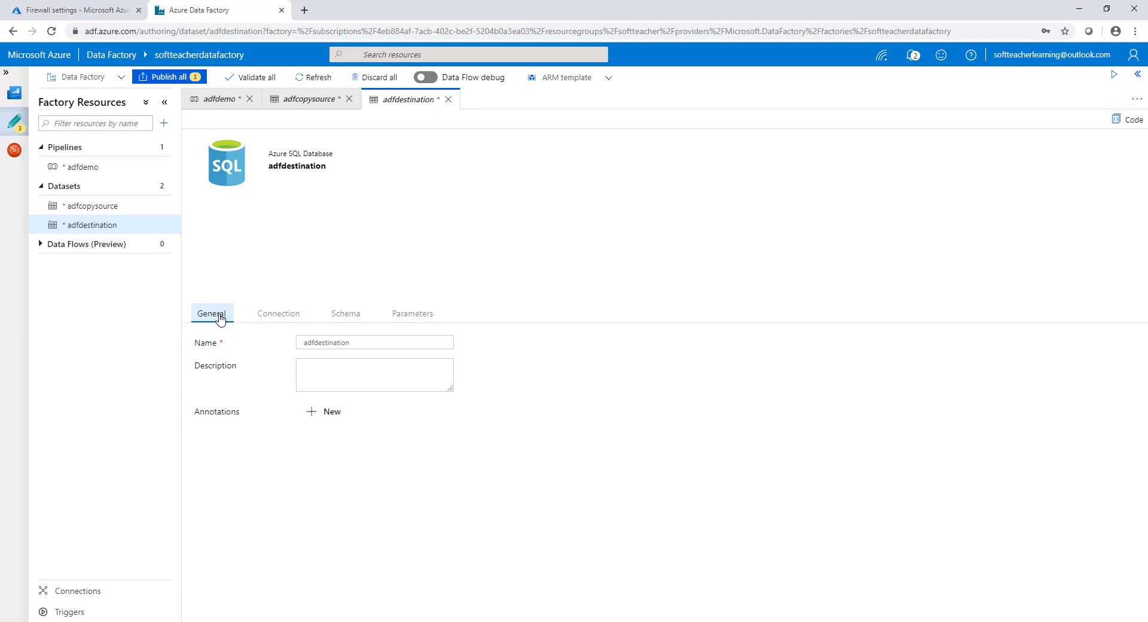
Return to the adfdemo pipeline, preview the adfcopydemo activity's source data, and review its sink and mapping settings.
{"action": "left_click", "coordinate": [226, 106]}
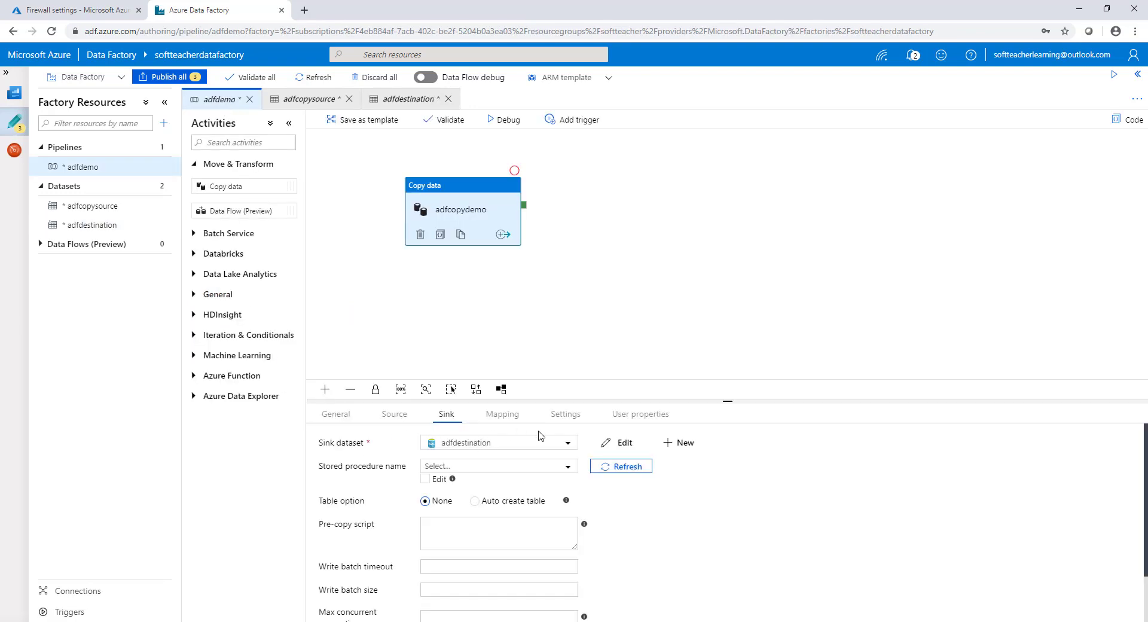
{"action": "left_click", "coordinate": [635, 470]}
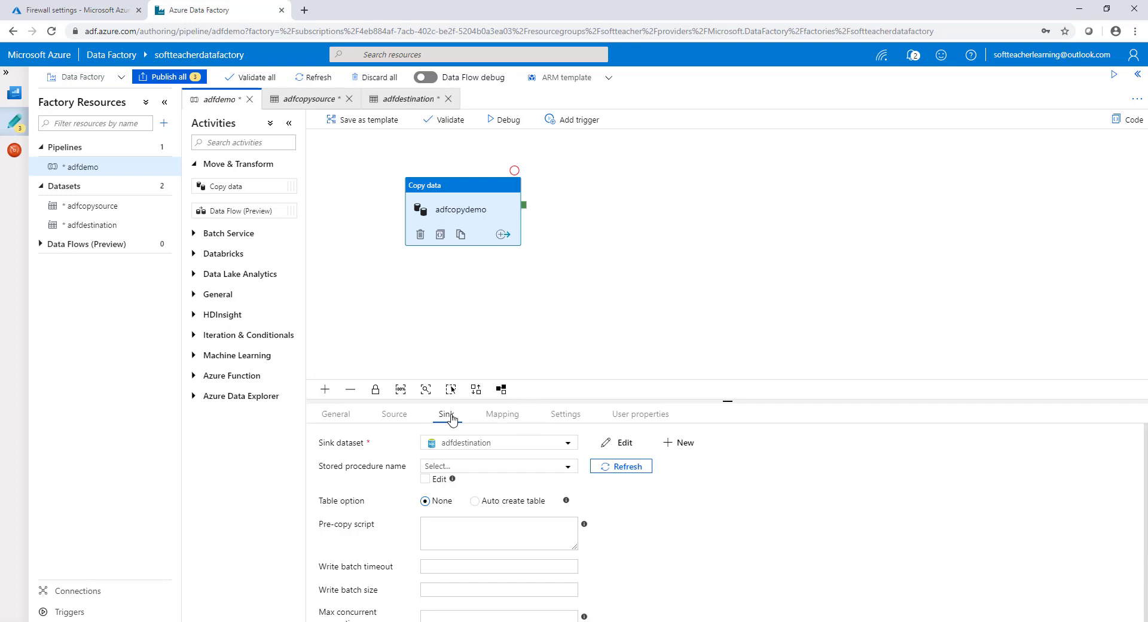
{"action": "left_click", "coordinate": [399, 417]}
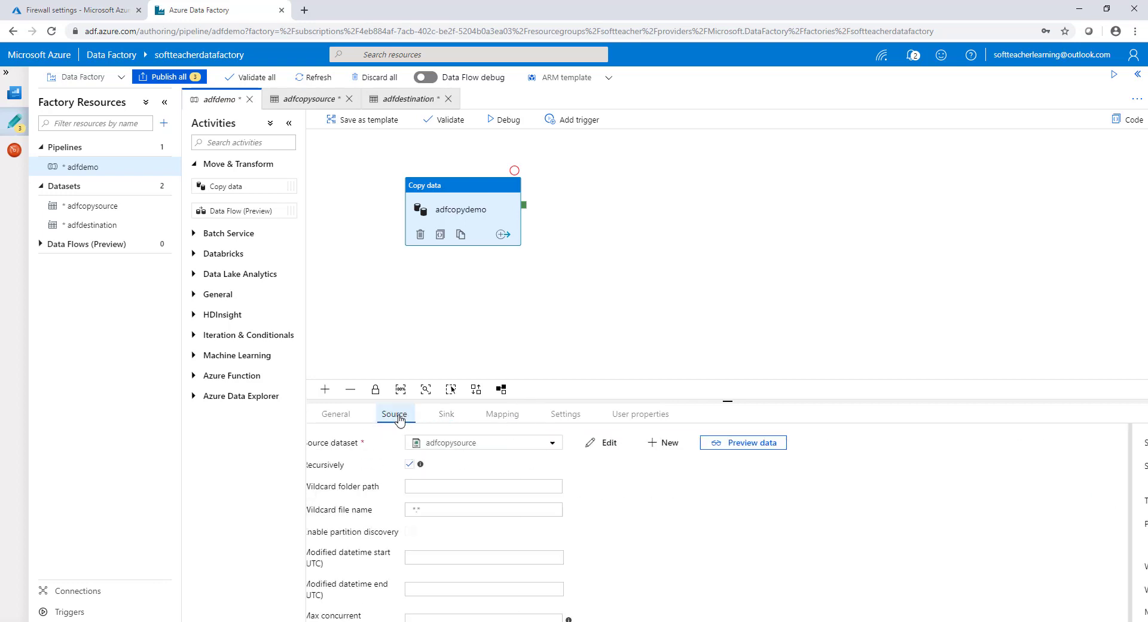
{"action": "left_click", "coordinate": [749, 444]}
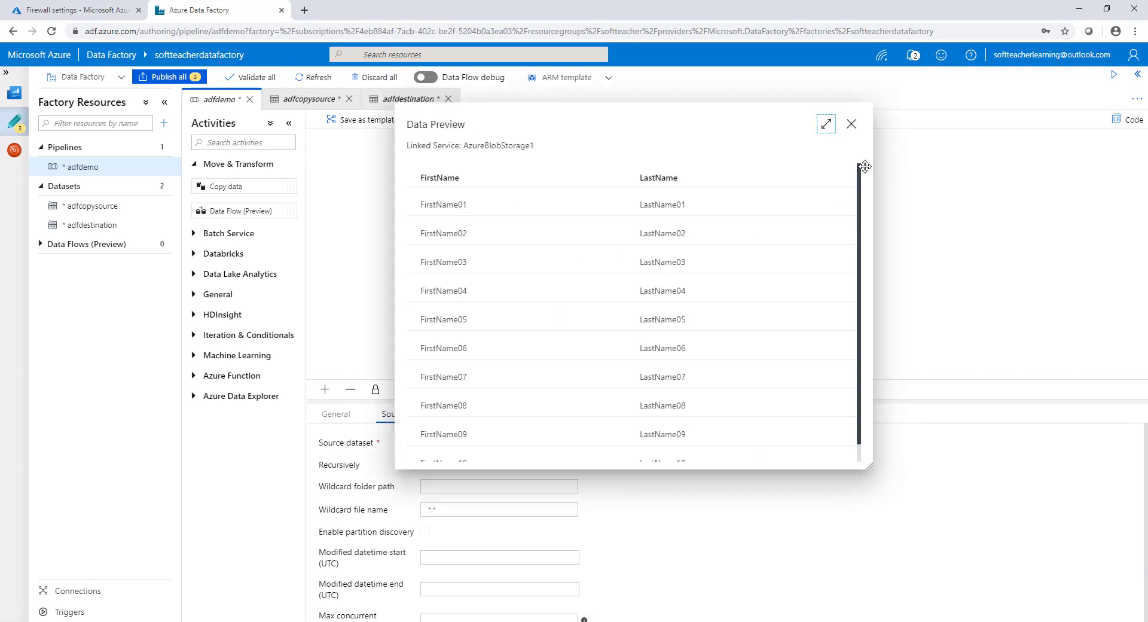
{"action": "left_click", "coordinate": [854, 128]}
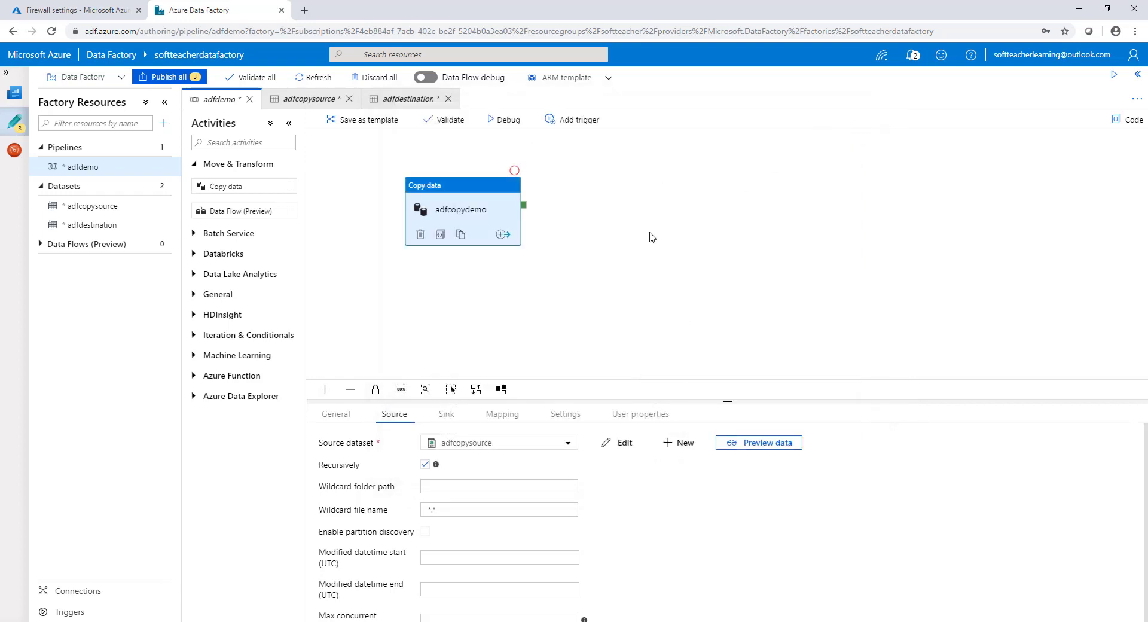
{"action": "left_click", "coordinate": [448, 413]}
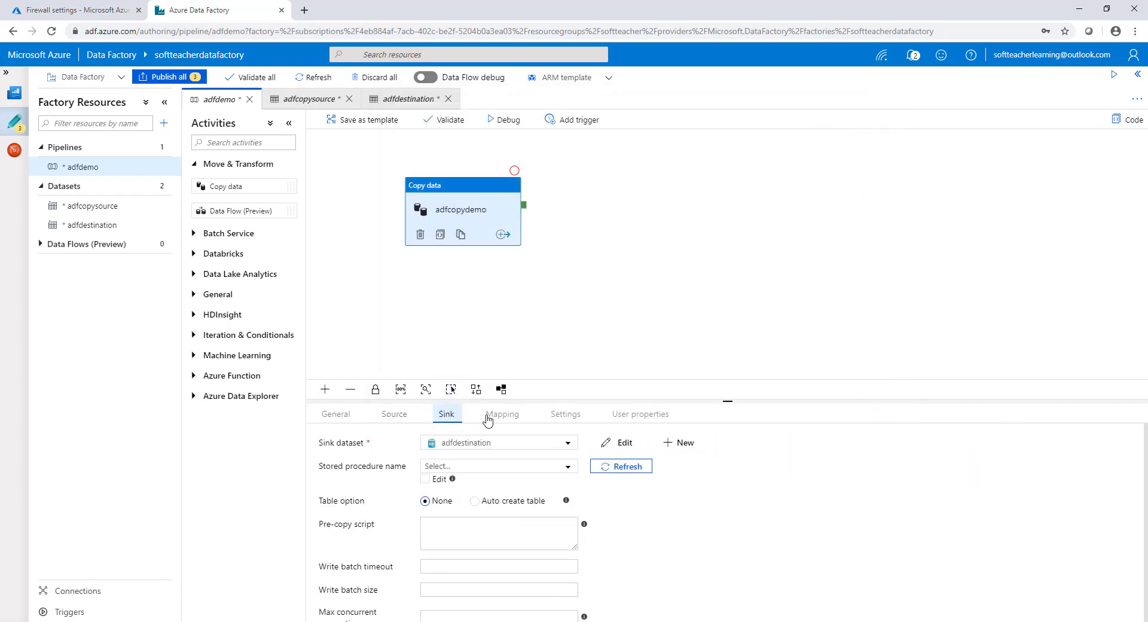
{"action": "left_click", "coordinate": [506, 418]}
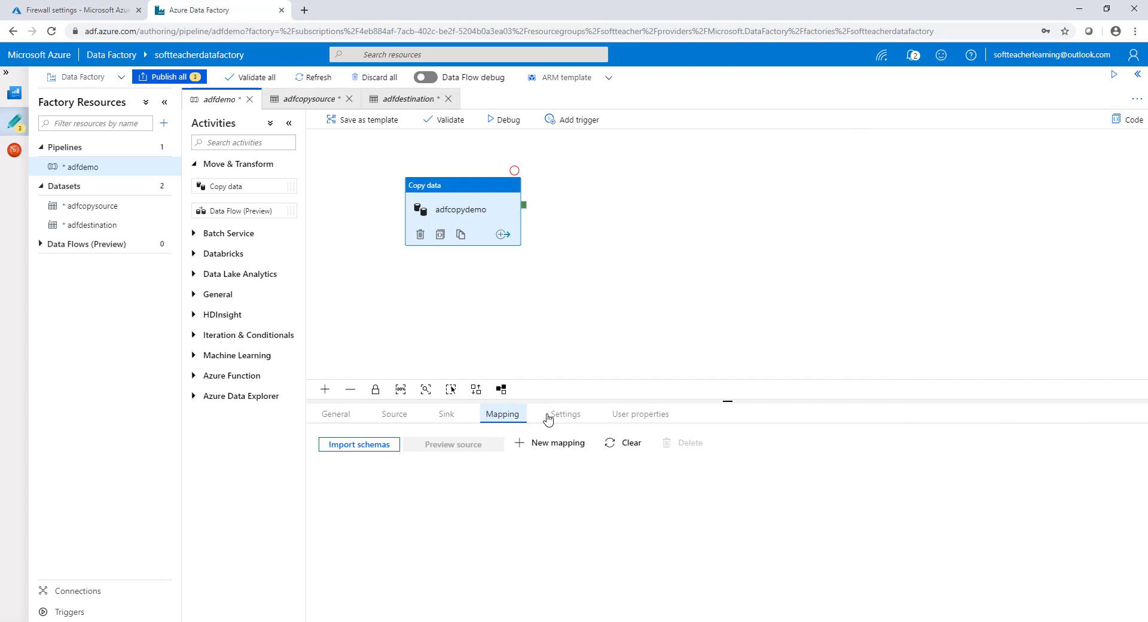
Review the adfcopydemo activity's settings and user properties, and validate and publish all factory changes.
{"action": "left_click", "coordinate": [546, 418]}
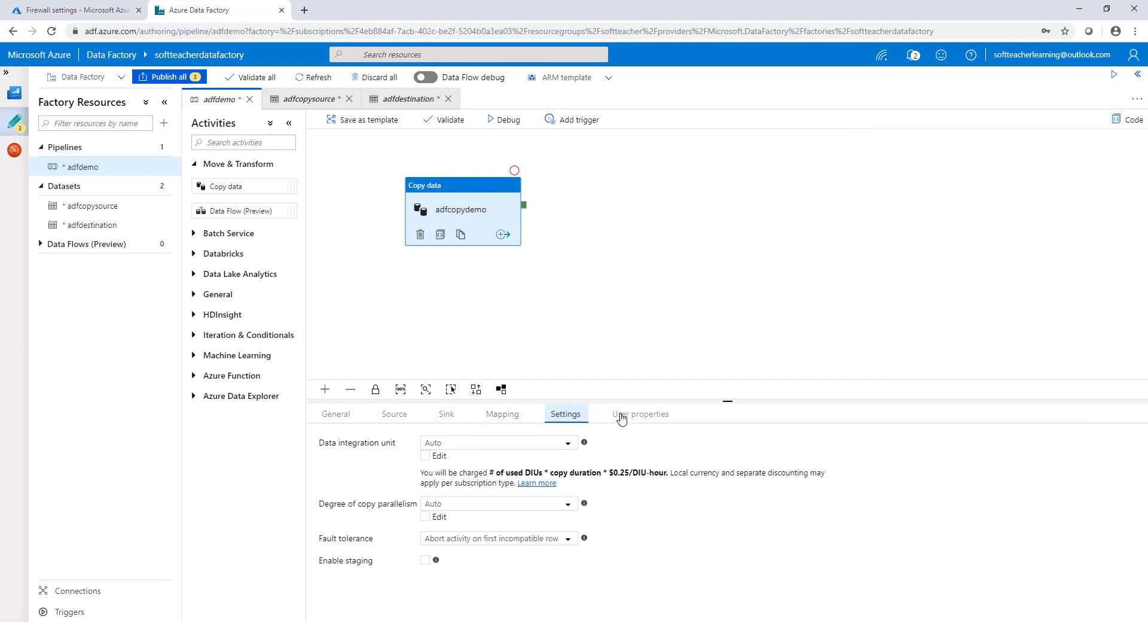
{"action": "left_click", "coordinate": [657, 419]}
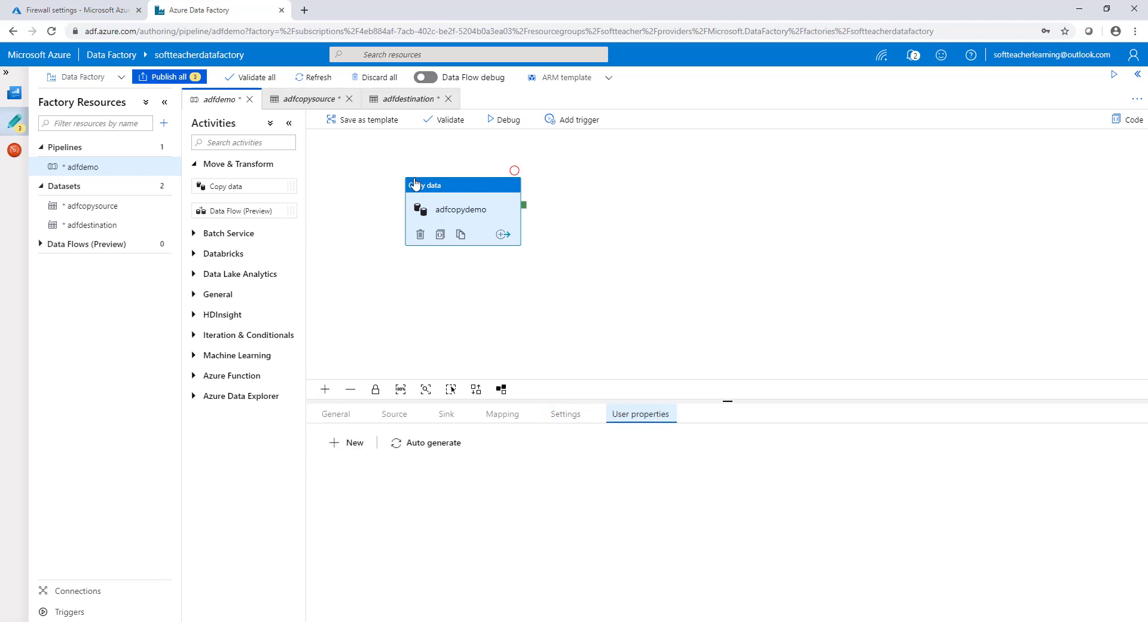
{"action": "left_click", "coordinate": [254, 82]}
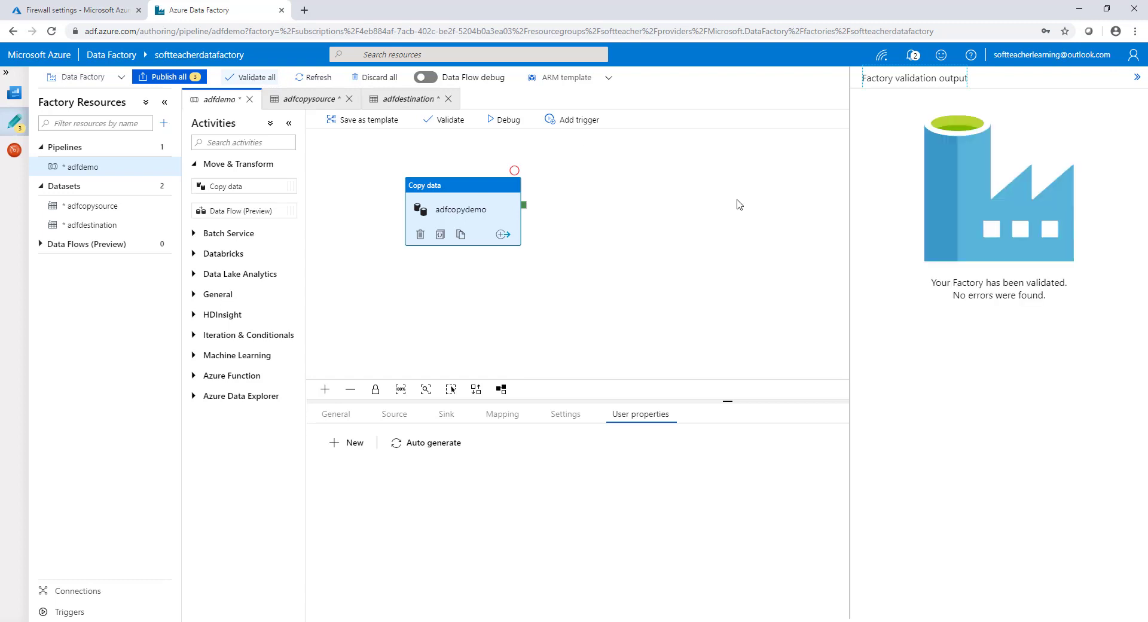
{"action": "left_click", "coordinate": [171, 78]}
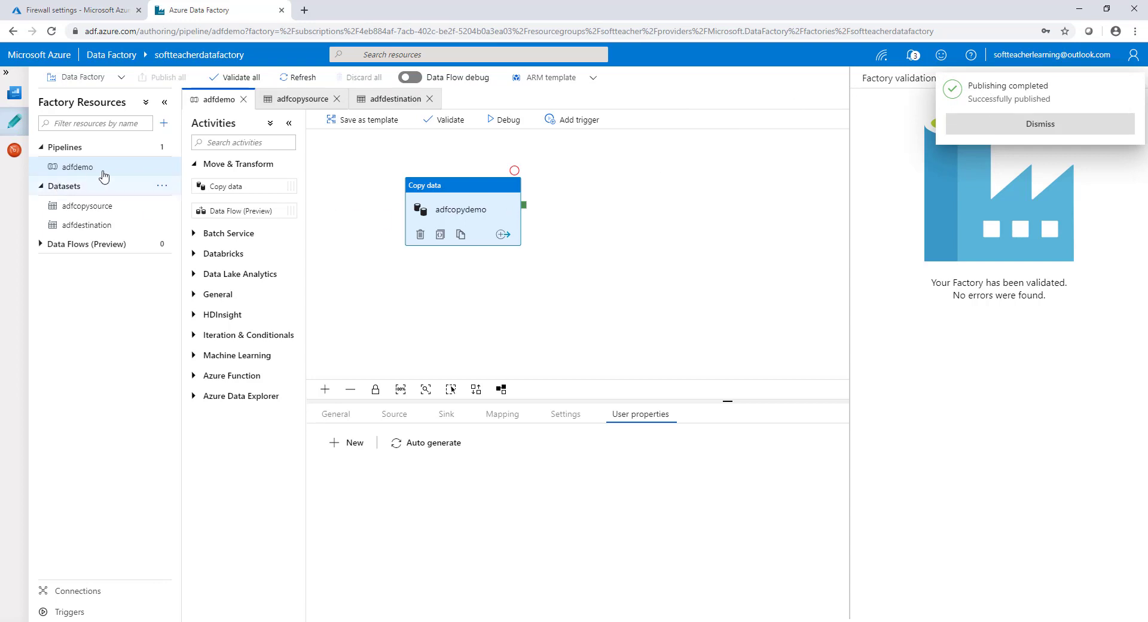
Trigger the published adfdemo pipeline immediately, and check the run's notification and the copy activity's sink settings.
{"action": "left_click", "coordinate": [162, 169]}
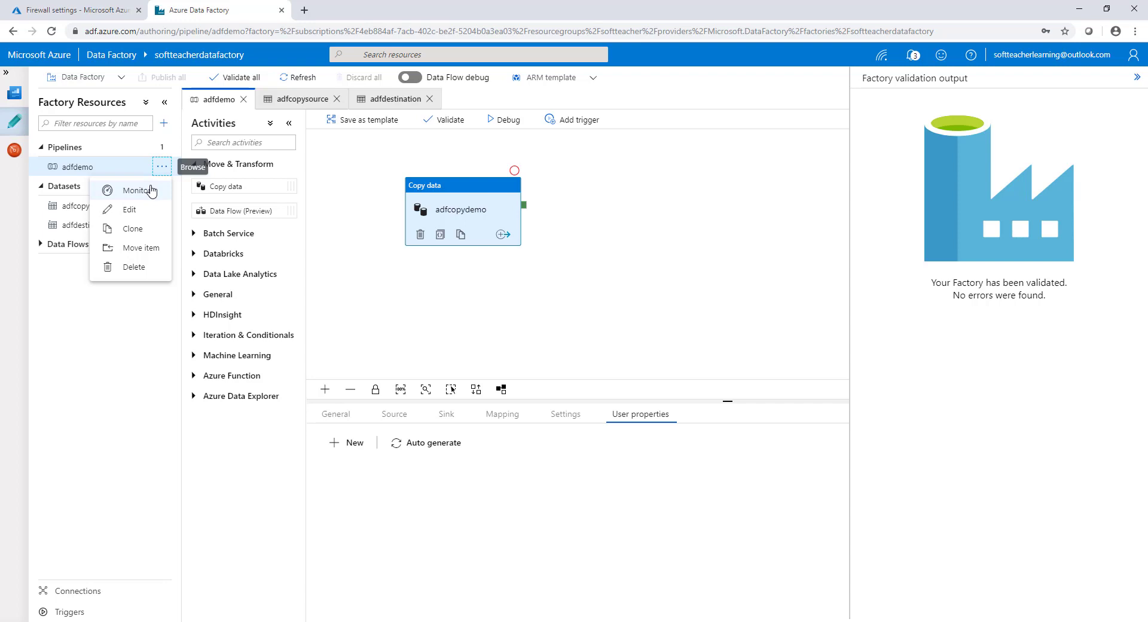
{"action": "left_click", "coordinate": [550, 143]}
{"action": "left_click", "coordinate": [575, 129]}
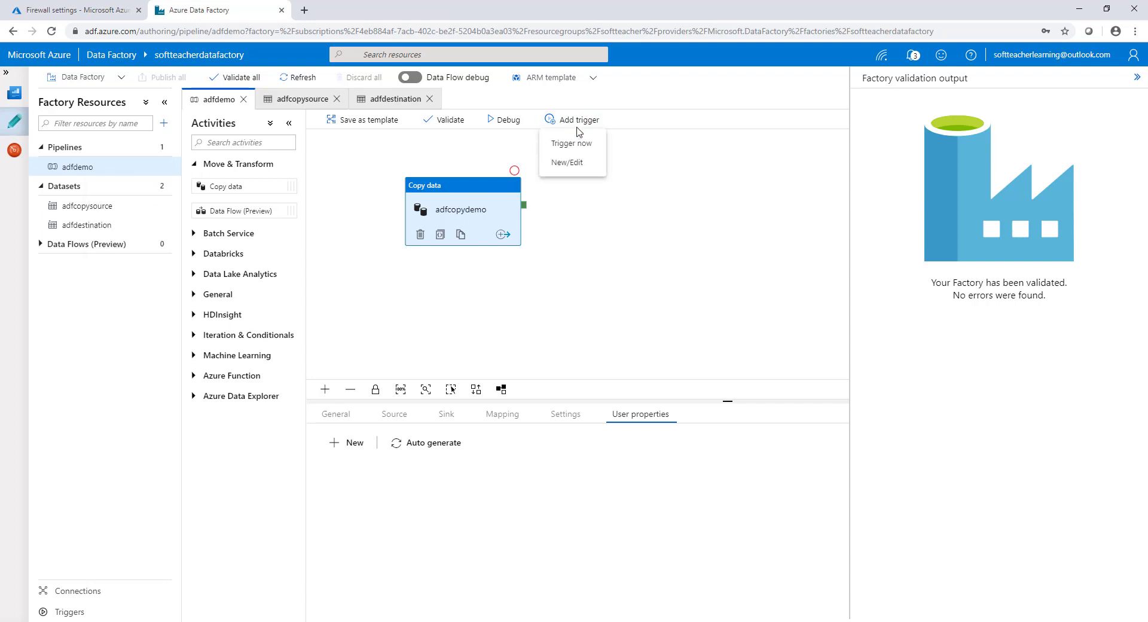
{"action": "left_click", "coordinate": [572, 143]}
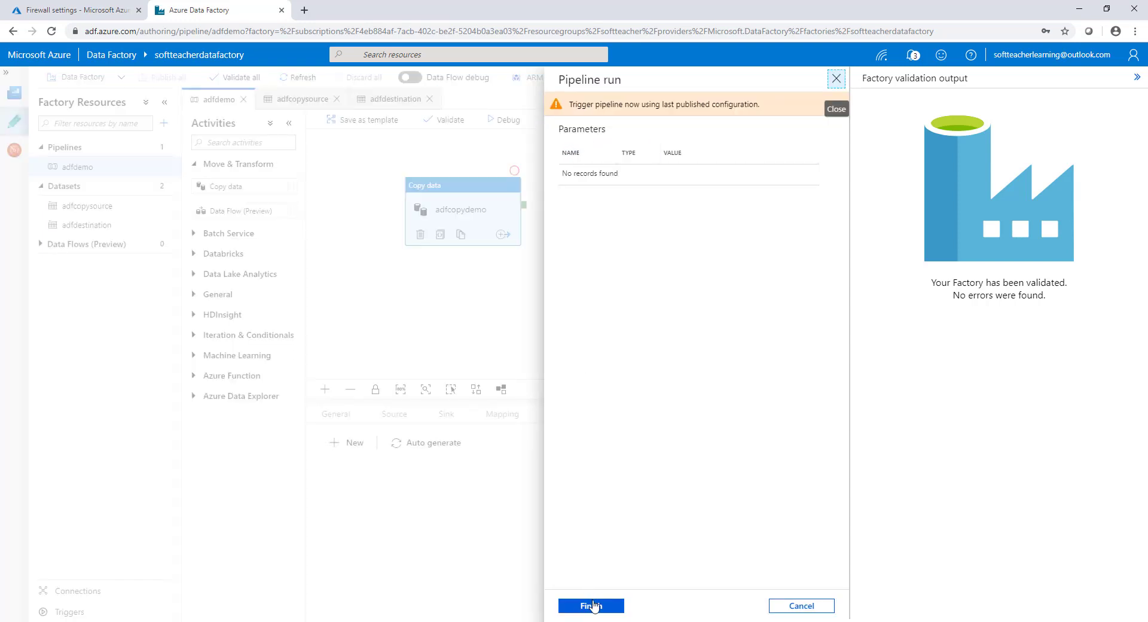
{"action": "left_click", "coordinate": [592, 606]}
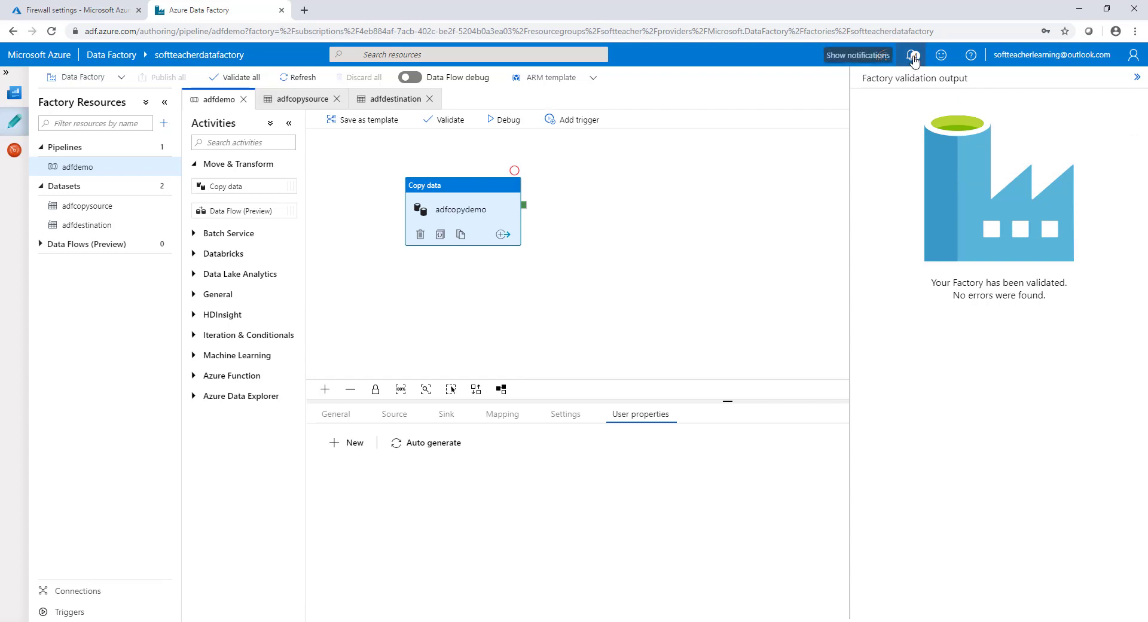
{"action": "left_click", "coordinate": [914, 57]}
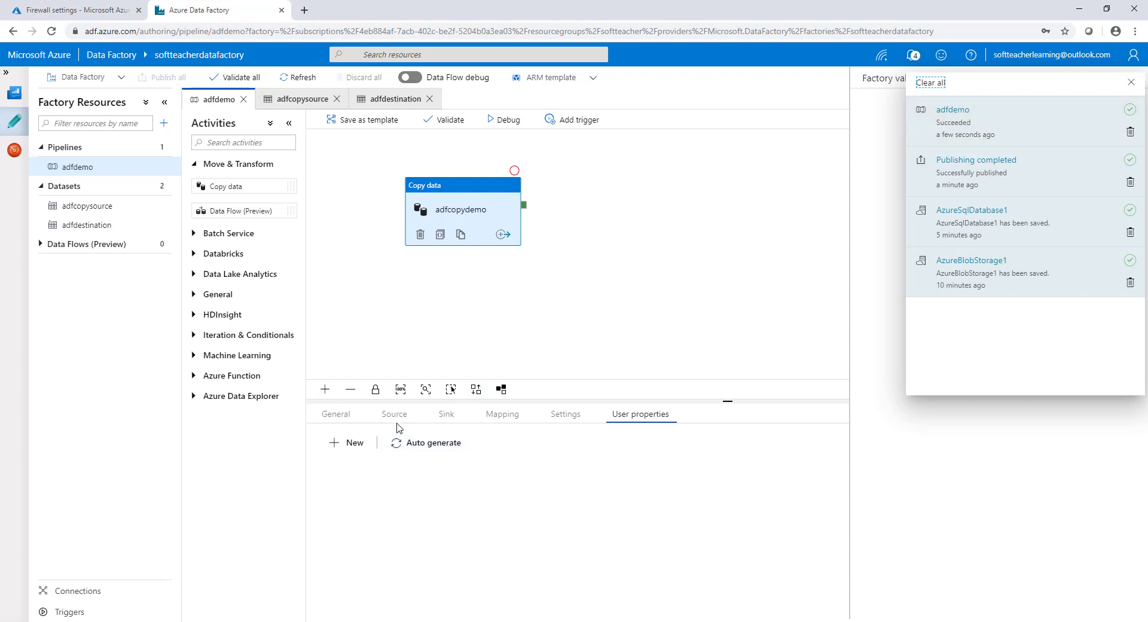
{"action": "left_click", "coordinate": [446, 419]}
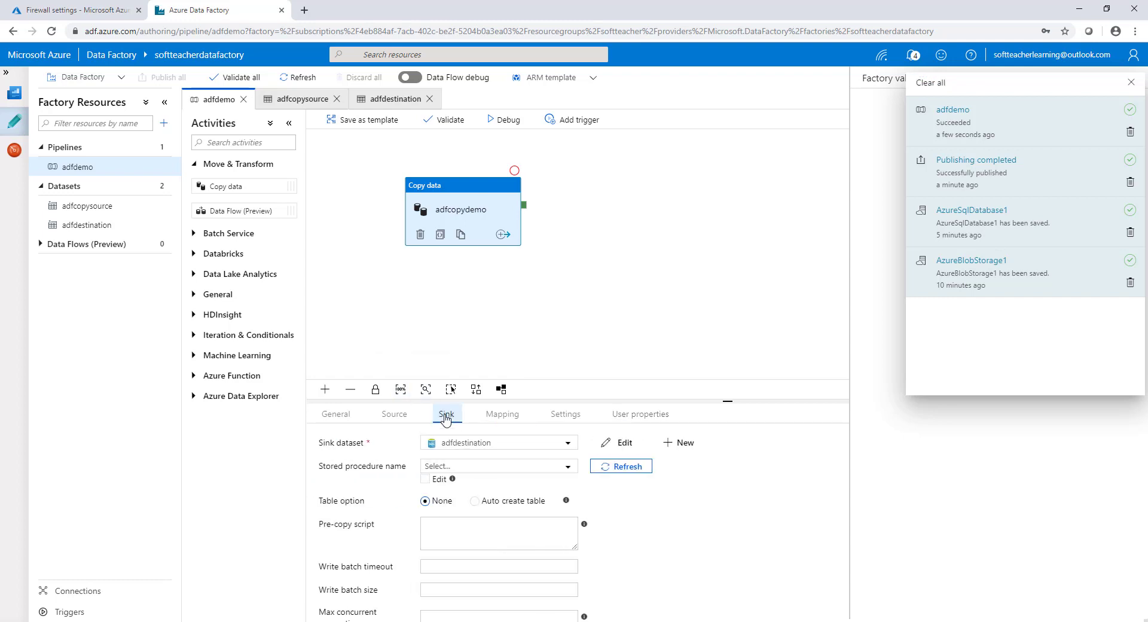
Switch to the Azure portal, close the firewall settings, and sign in to the ADF database's query editor with the SQL server password.
{"action": "left_click", "coordinate": [93, 19]}
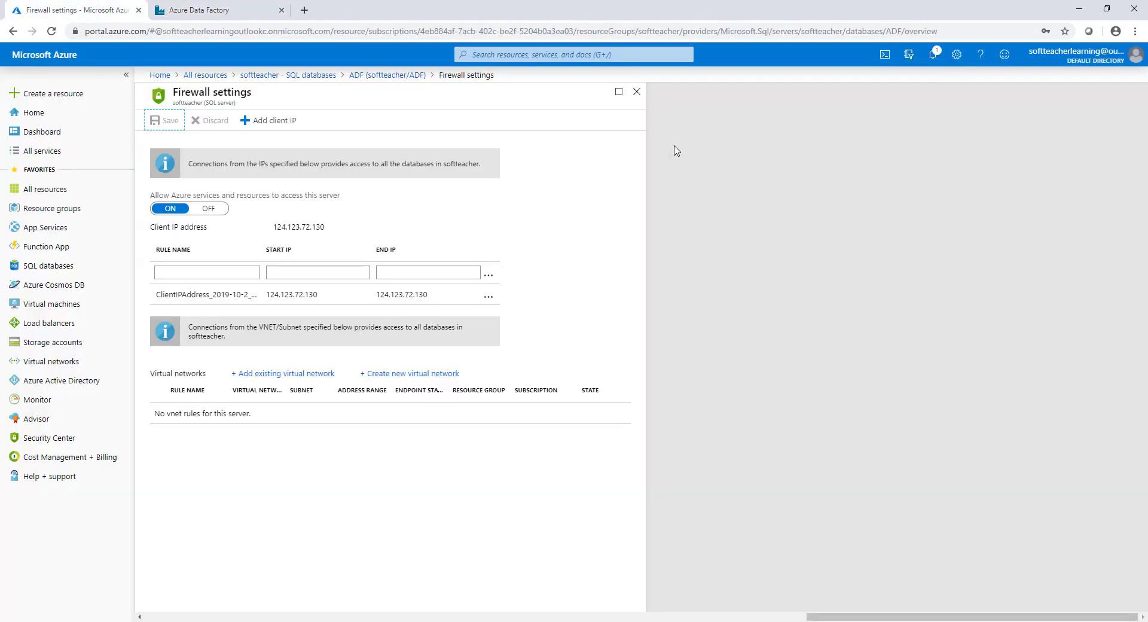
{"action": "left_click", "coordinate": [637, 92]}
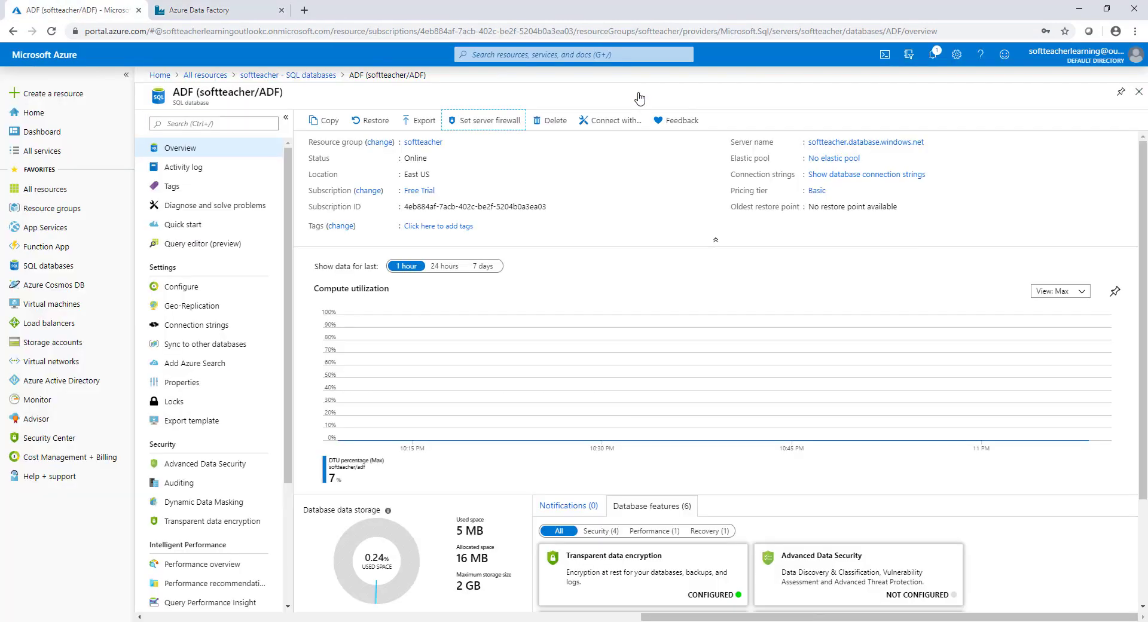
{"action": "left_click", "coordinate": [217, 244]}
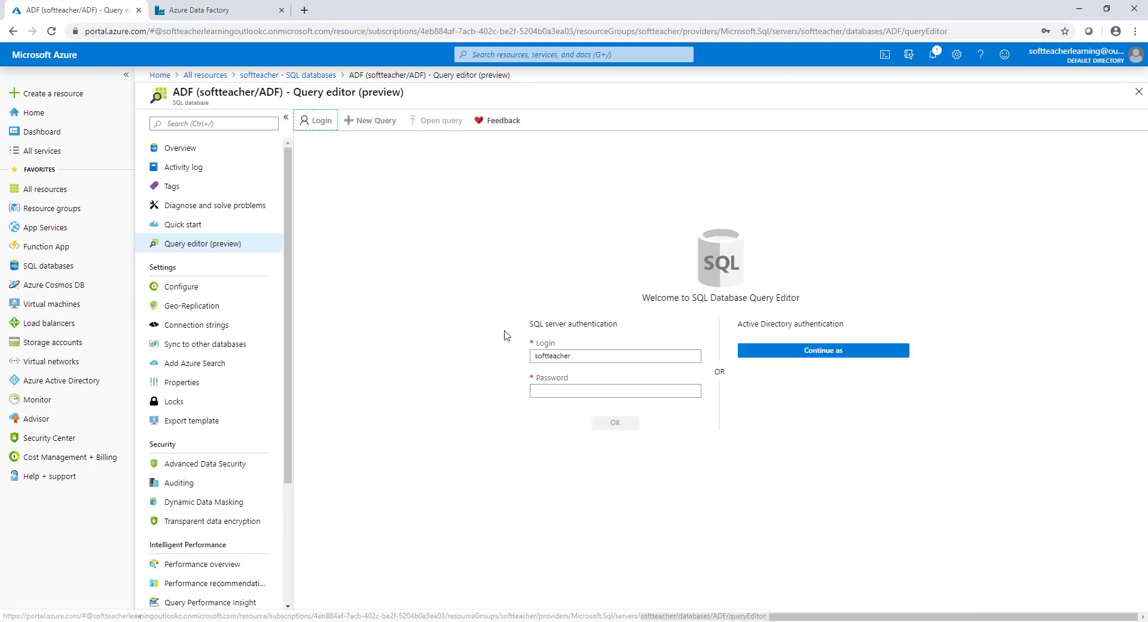
{"action": "left_click", "coordinate": [565, 389]}
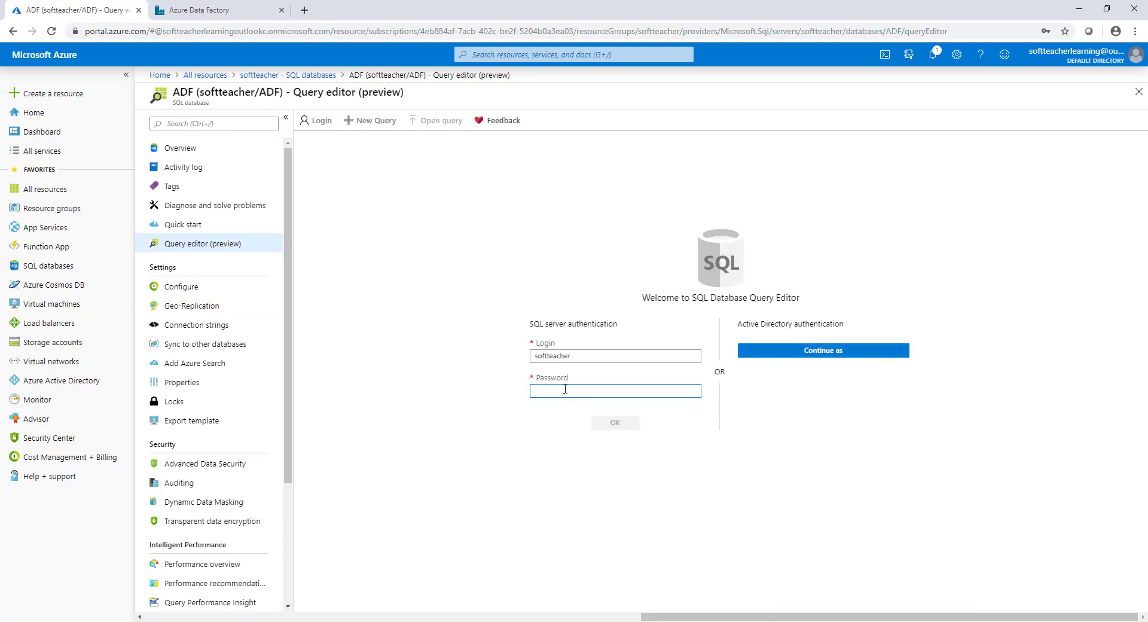
{"action": "type", "text": "P"}
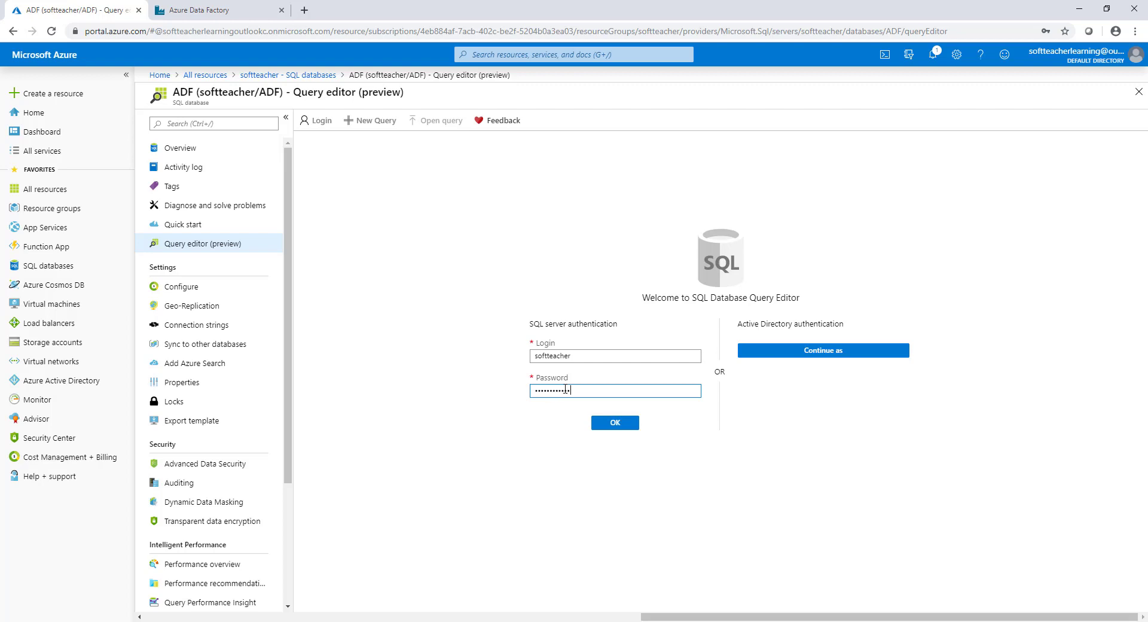
{"action": "left_click", "coordinate": [618, 423]}
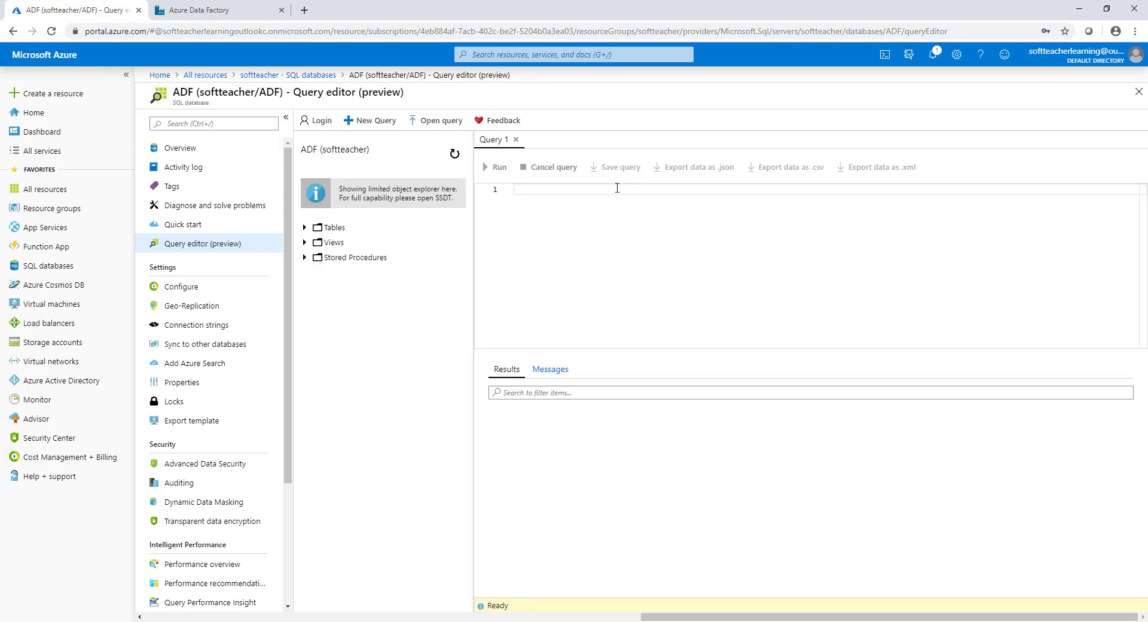
Run the query "select * from employee" and look through the returned rows.
{"action": "type", "text": "select * from employee"}
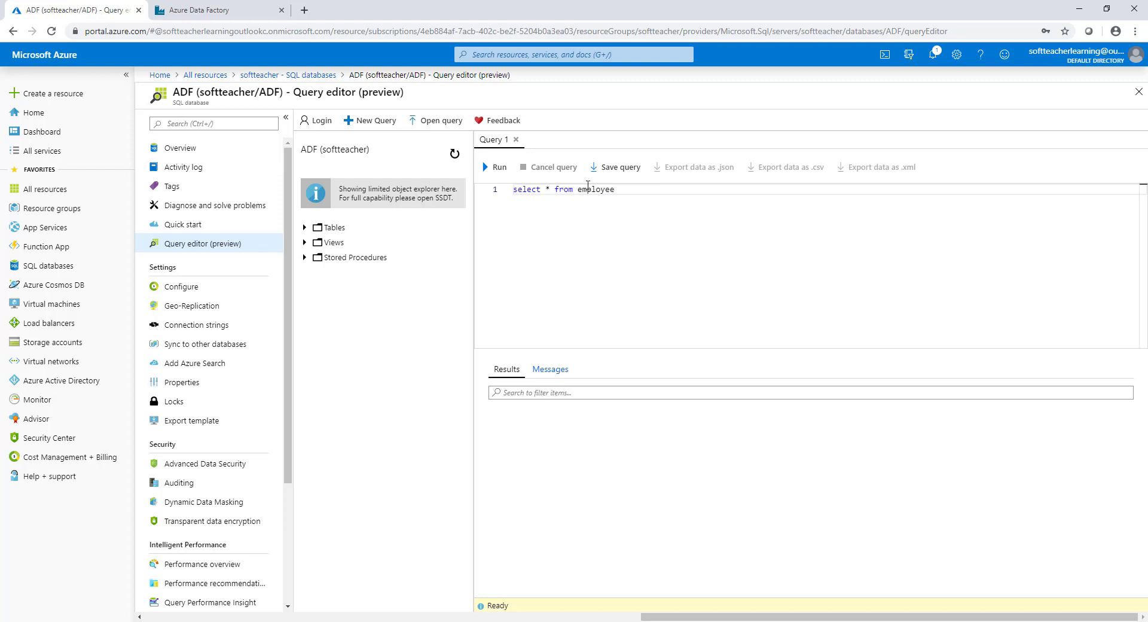
{"action": "left_click", "coordinate": [498, 167]}
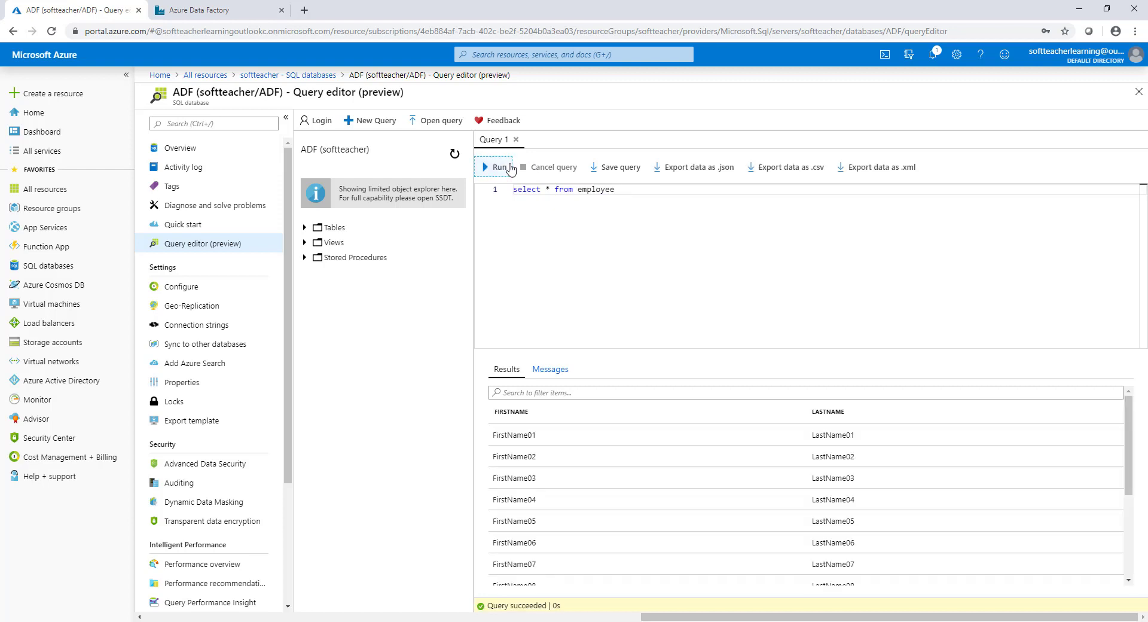
{"action": "scroll", "coordinate": [671, 514], "scroll_direction": "down", "scroll_amount": 3}
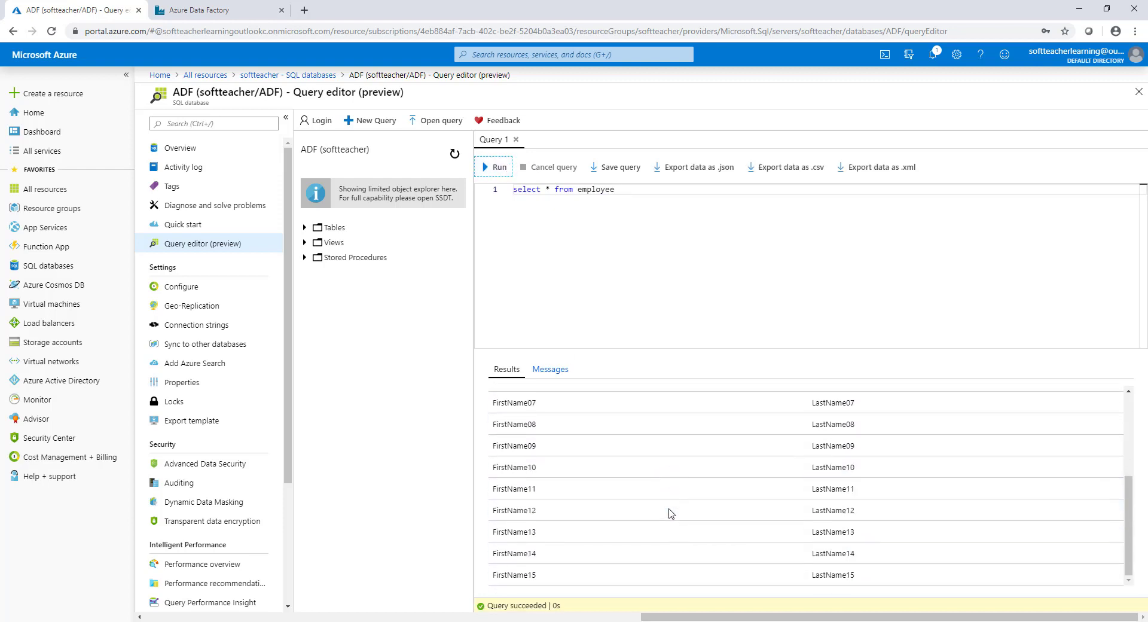
{"action": "scroll", "coordinate": [671, 513], "scroll_direction": "up", "scroll_amount": 1}
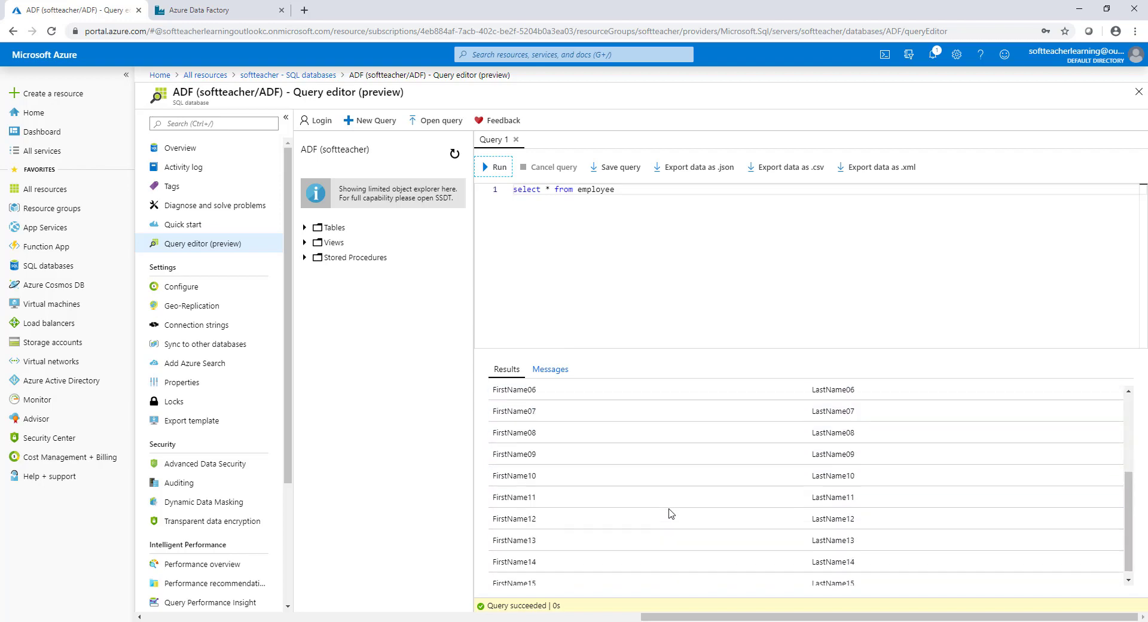
{"action": "scroll", "coordinate": [671, 514], "scroll_direction": "up", "scroll_amount": 3}
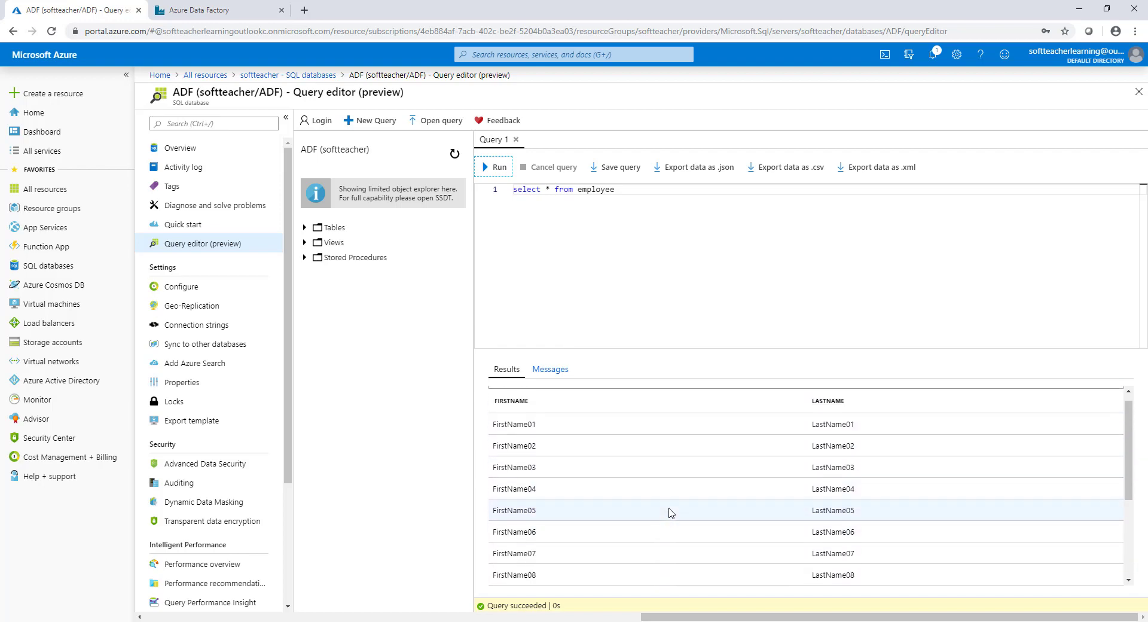
Return to Azure Data Factory, monitor the adfdemo pipeline's runs, and open the activity runs of its manually triggered run.
{"action": "left_click", "coordinate": [228, 11]}
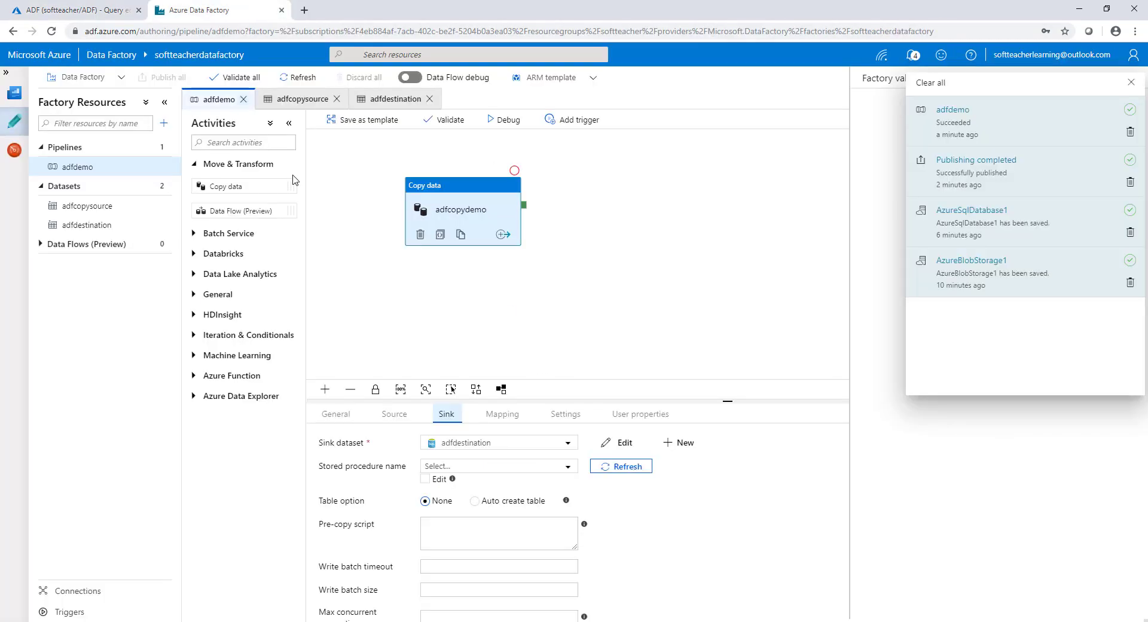
{"action": "left_click", "coordinate": [164, 169]}
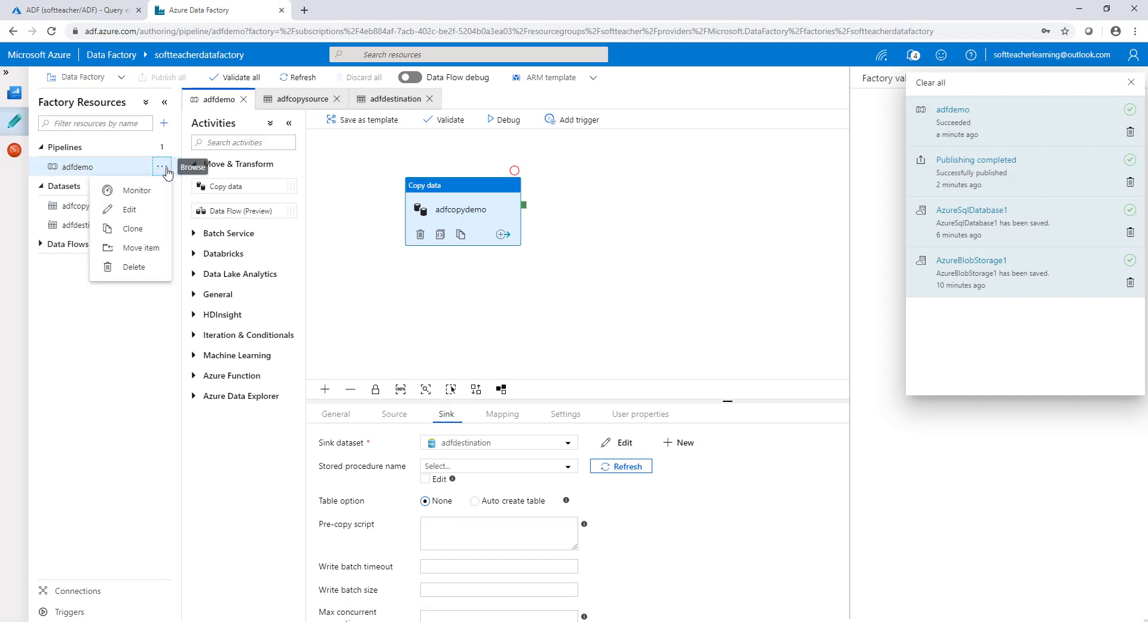
{"action": "left_click", "coordinate": [145, 201]}
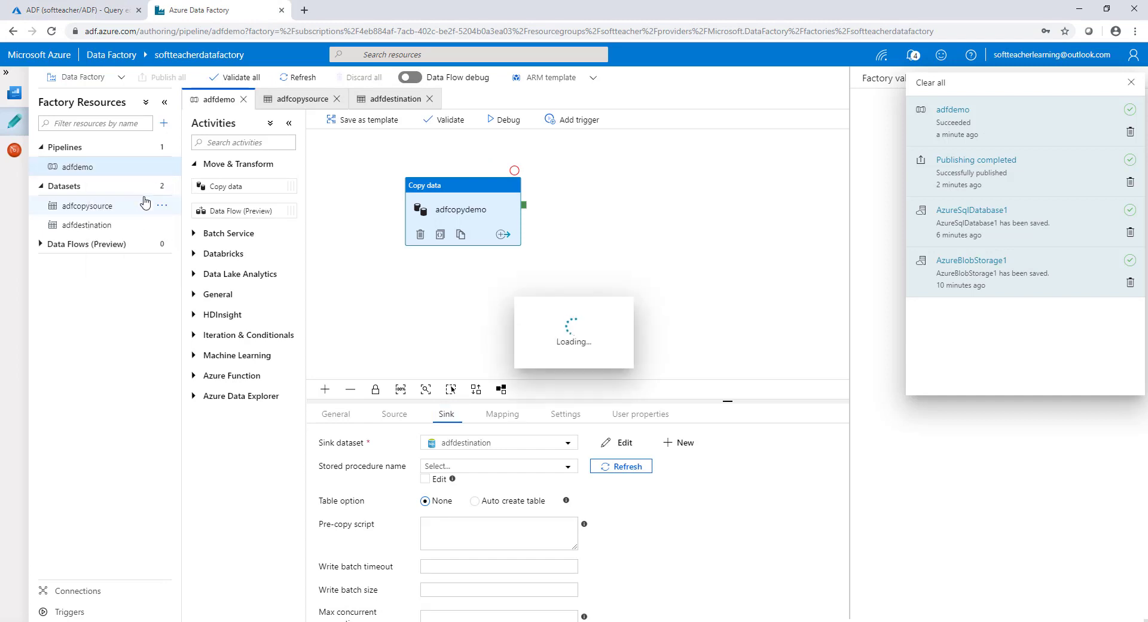
{"action": "left_click", "coordinate": [1131, 82]}
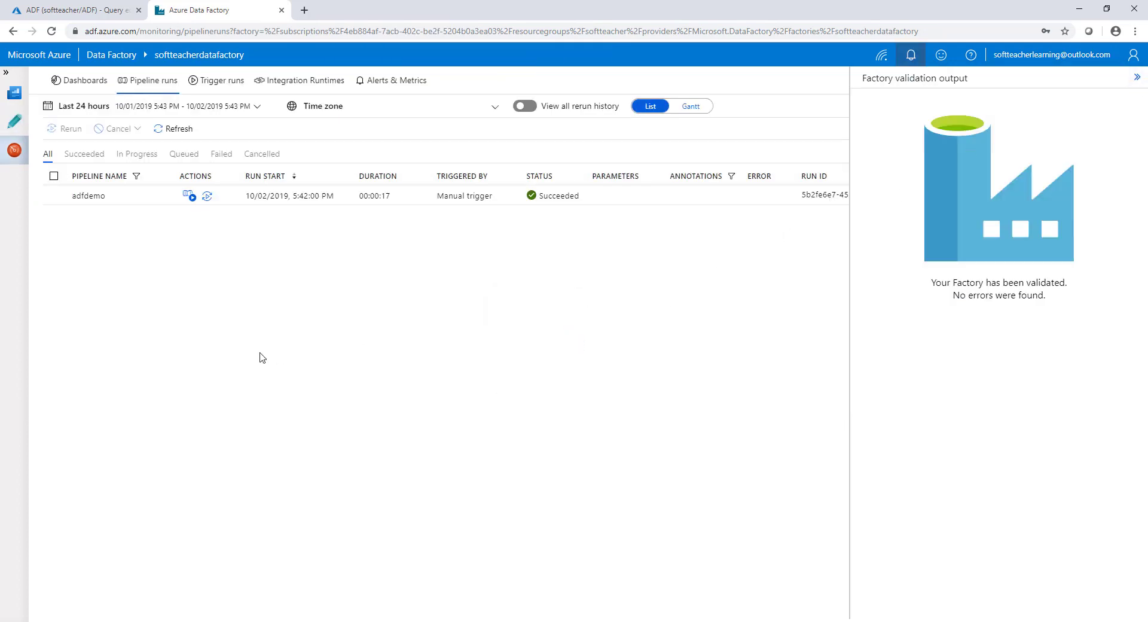
{"action": "left_click", "coordinate": [189, 197]}
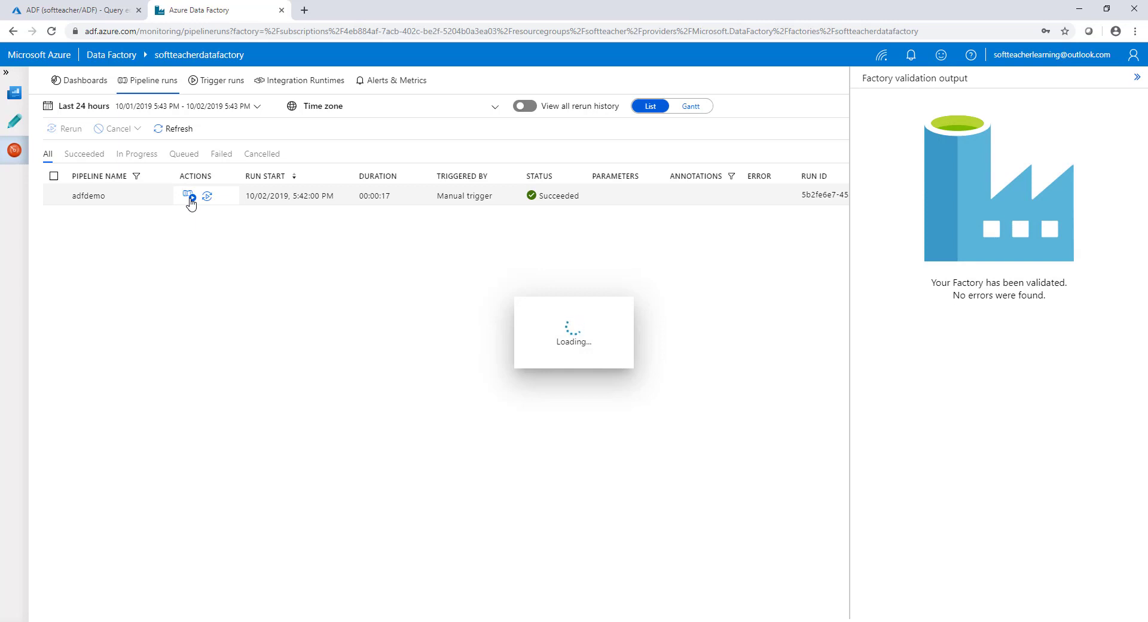